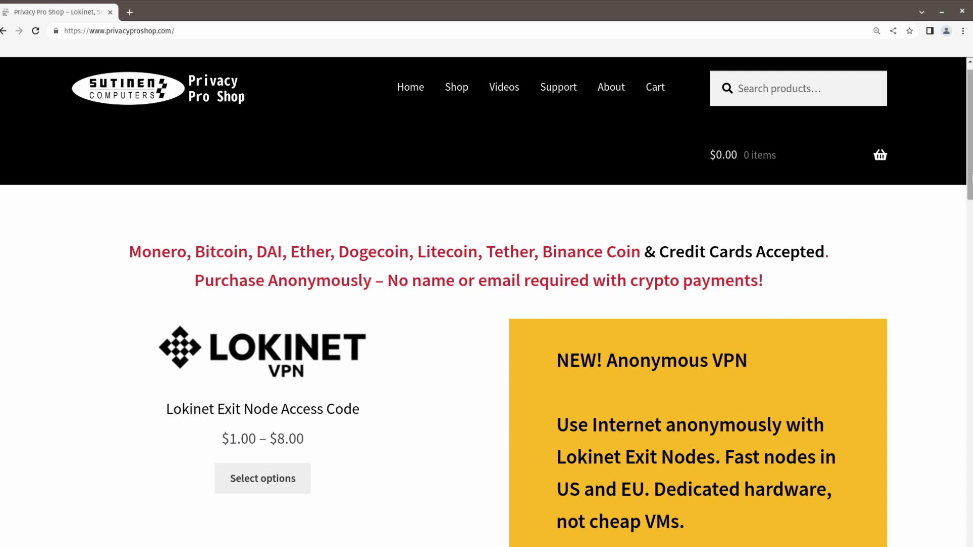
# - Scroll to Lokinet Domain Name, highlight its .Loki description, and open its product page
pyautogui.scroll(-1, 971, 195)
pyautogui.moveTo(970, 195); pyautogui.dragTo(971, 304)
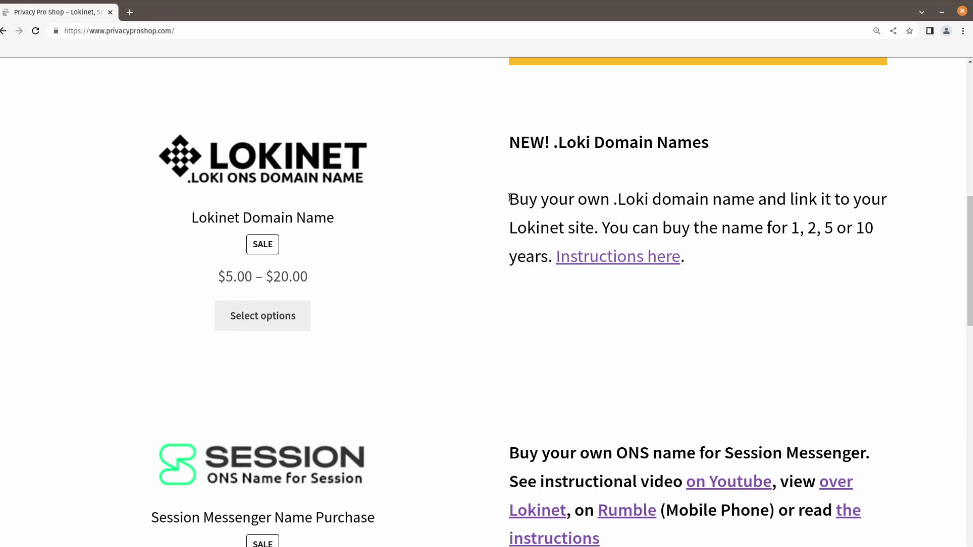
pyautogui.moveTo(510, 198); pyautogui.dragTo(811, 248)
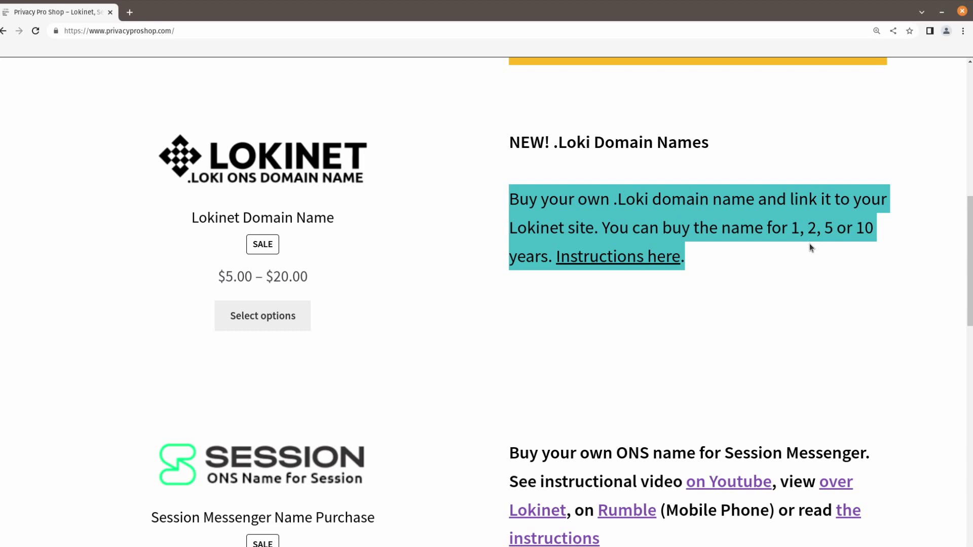
pyautogui.click(263, 318)
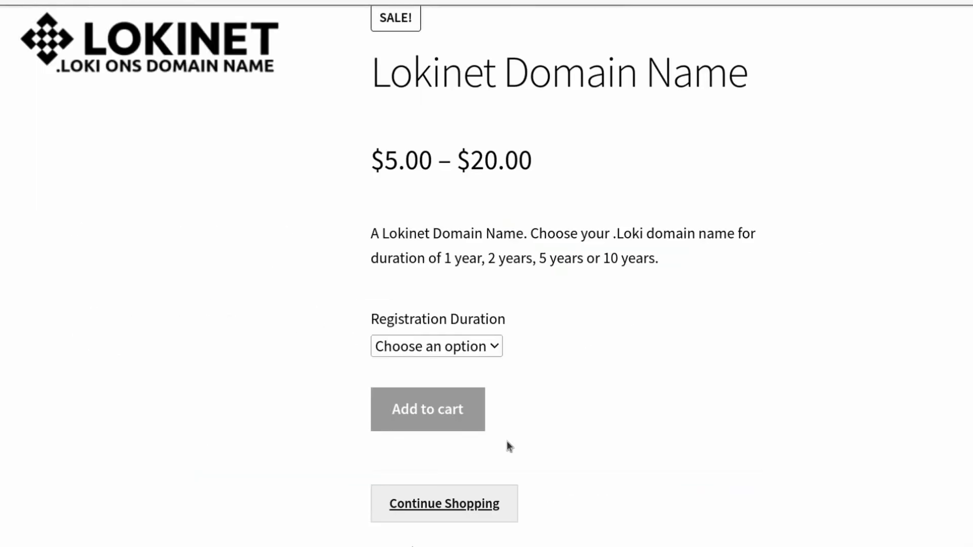
pyautogui.press('Tab')
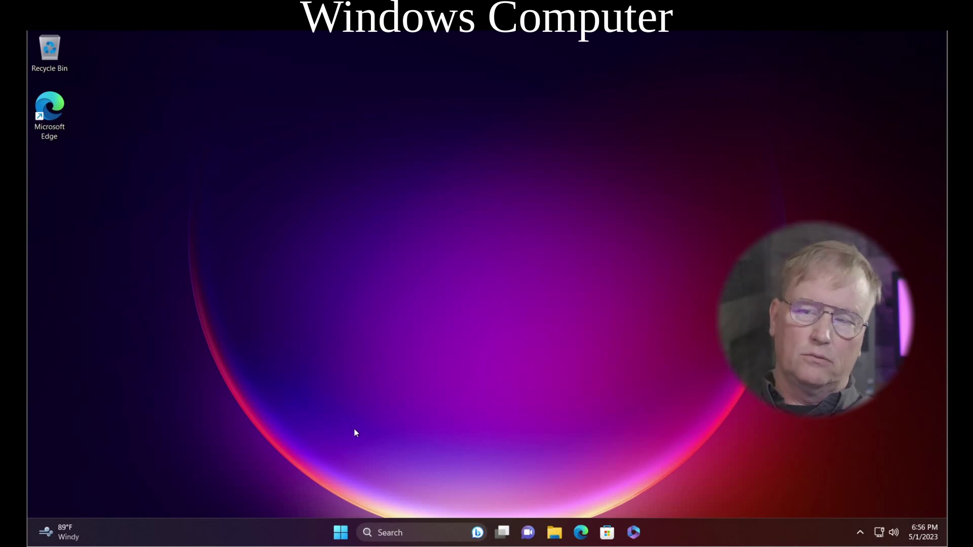
# - Download the Lokinet Windows installer lokinet-0.9.11-win64.exe from lokinet.org in Edge and run it
pyautogui.click(582, 531)
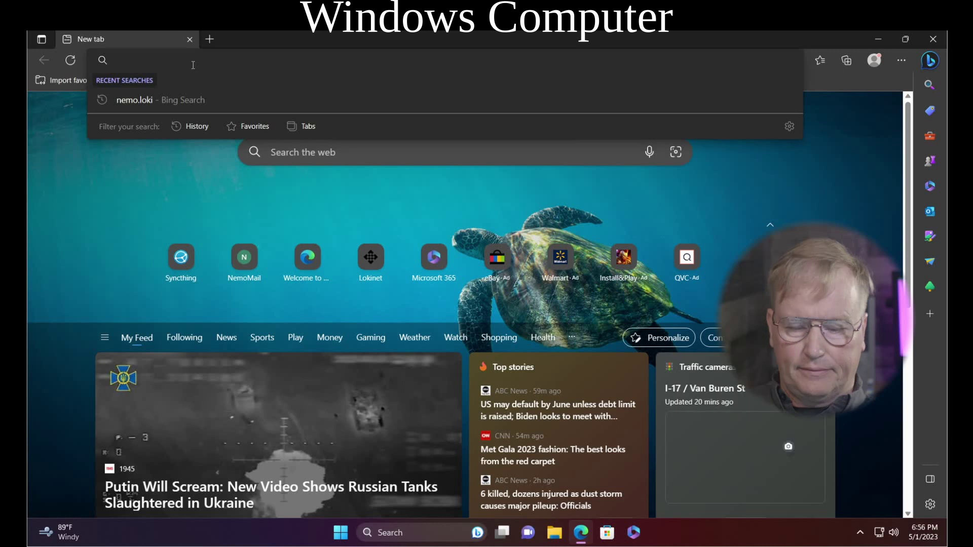
pyautogui.click(370, 257)
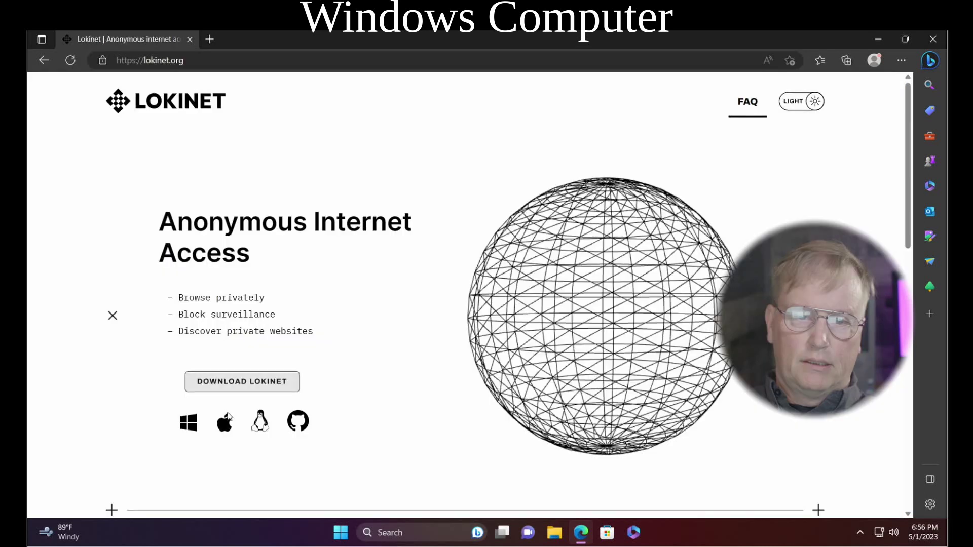
pyautogui.click(192, 430)
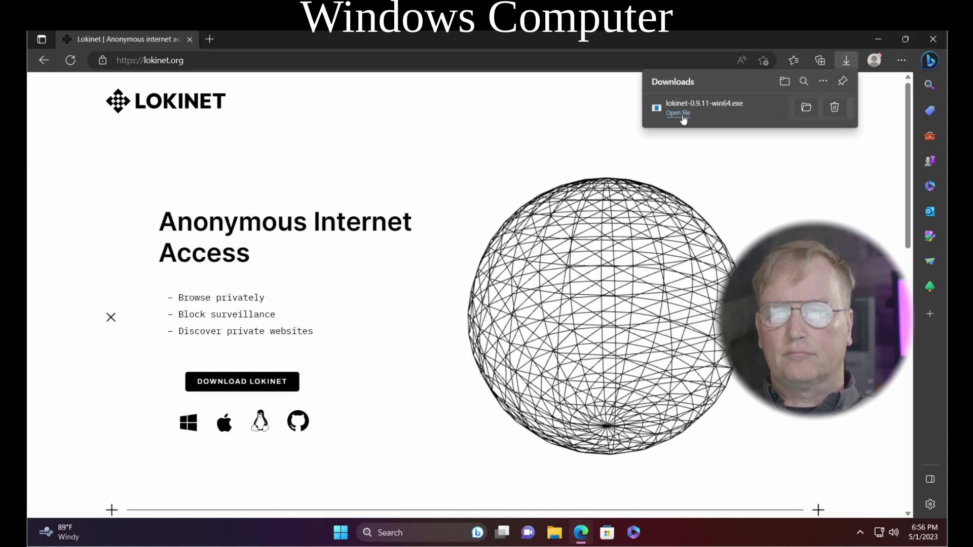
pyautogui.click(679, 114)
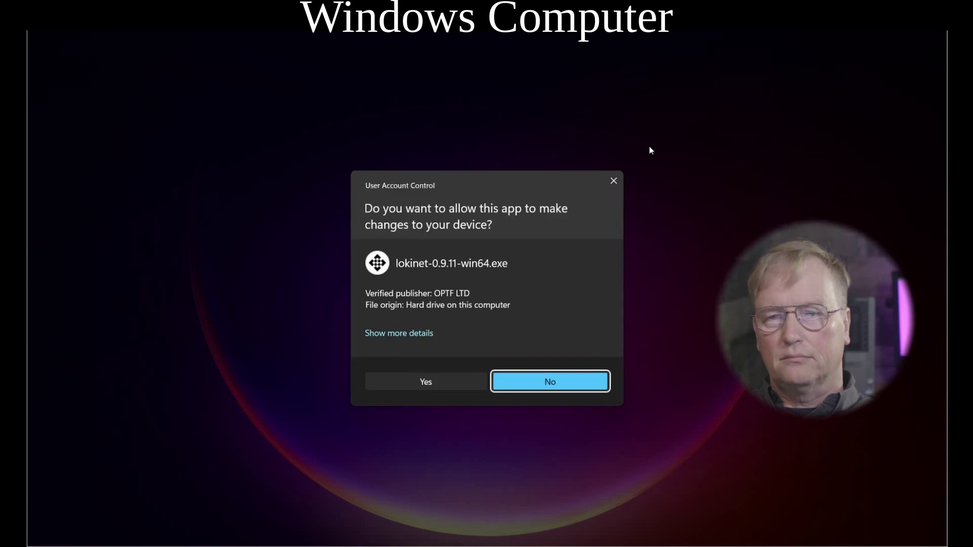
# - Install Lokinet with default location and Start menu folder, adding the persist address component
pyautogui.click(443, 377)
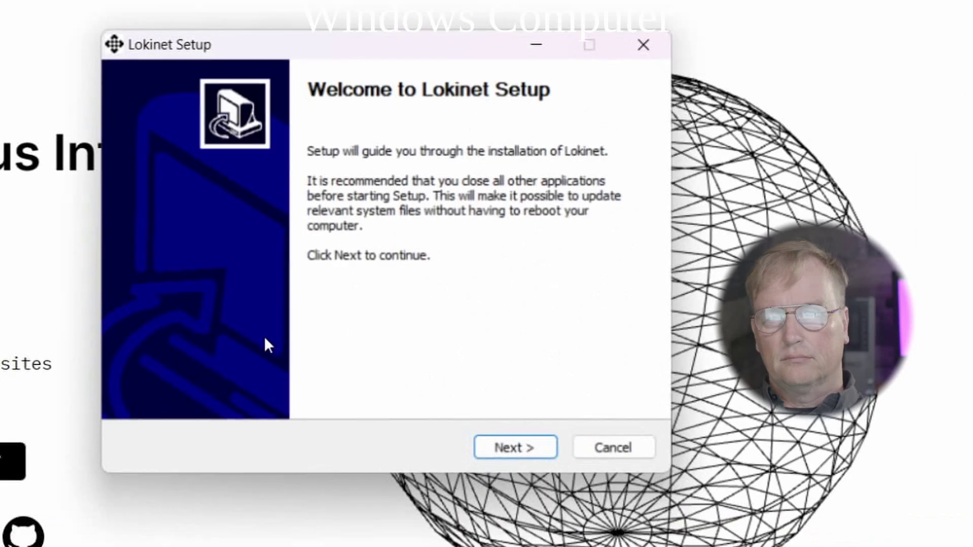
pyautogui.click(526, 458)
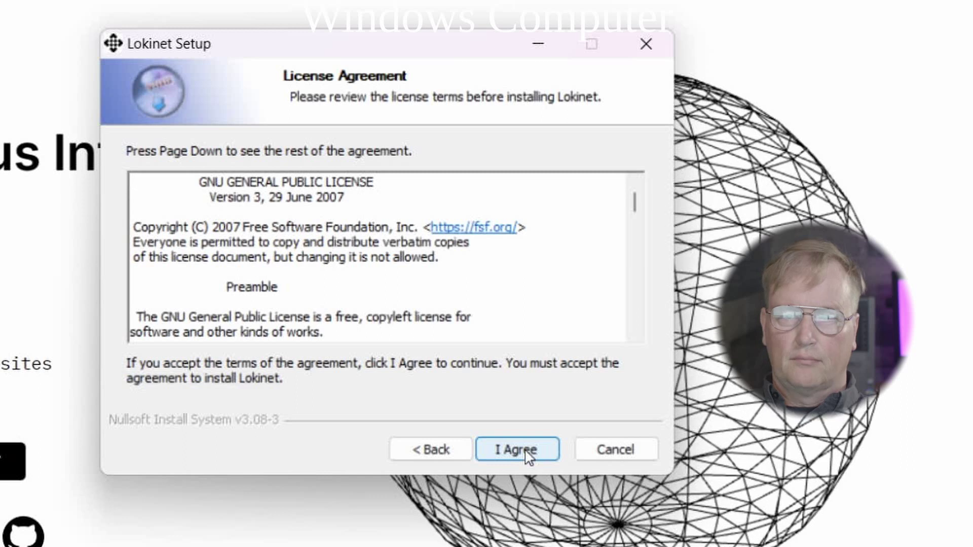
pyautogui.click(525, 458)
pyautogui.click(525, 459)
pyautogui.click(526, 459)
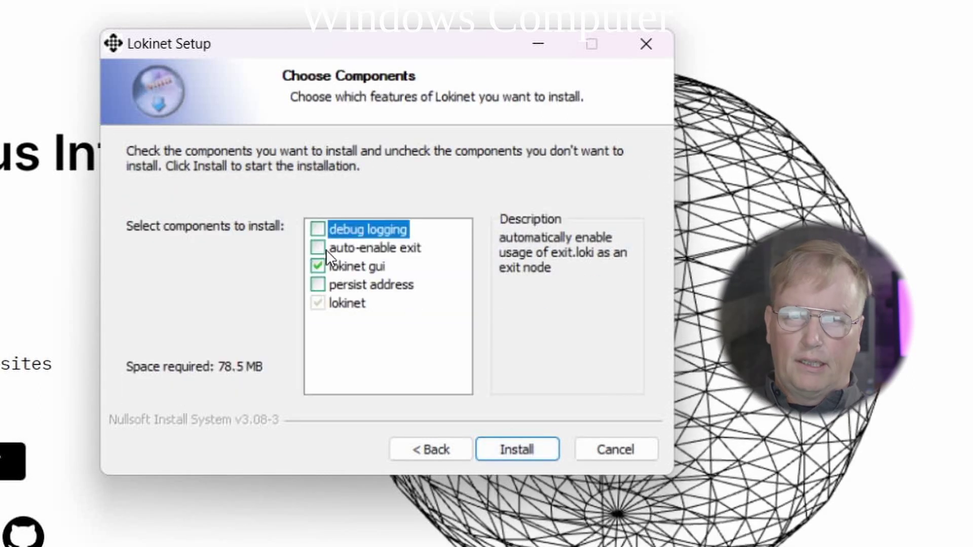
pyautogui.click(318, 286)
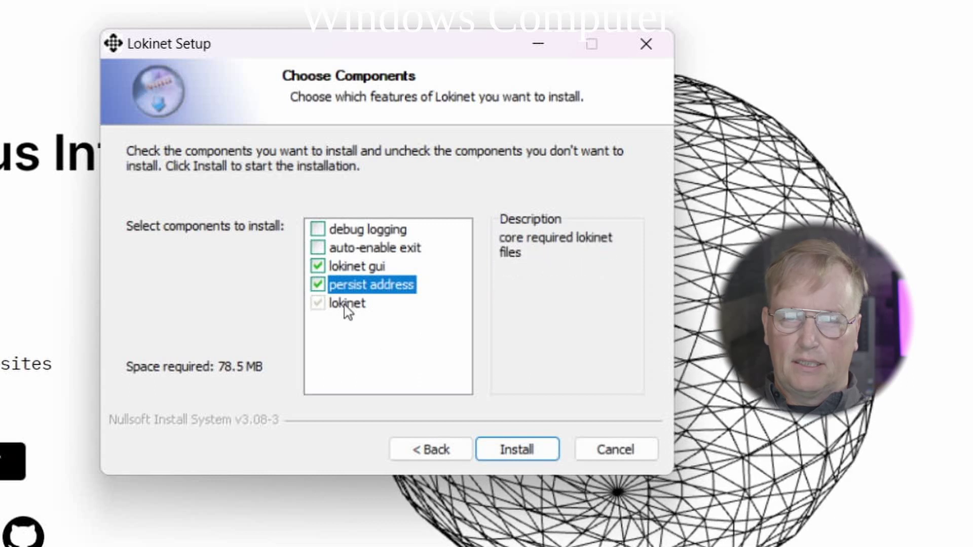
pyautogui.click(529, 451)
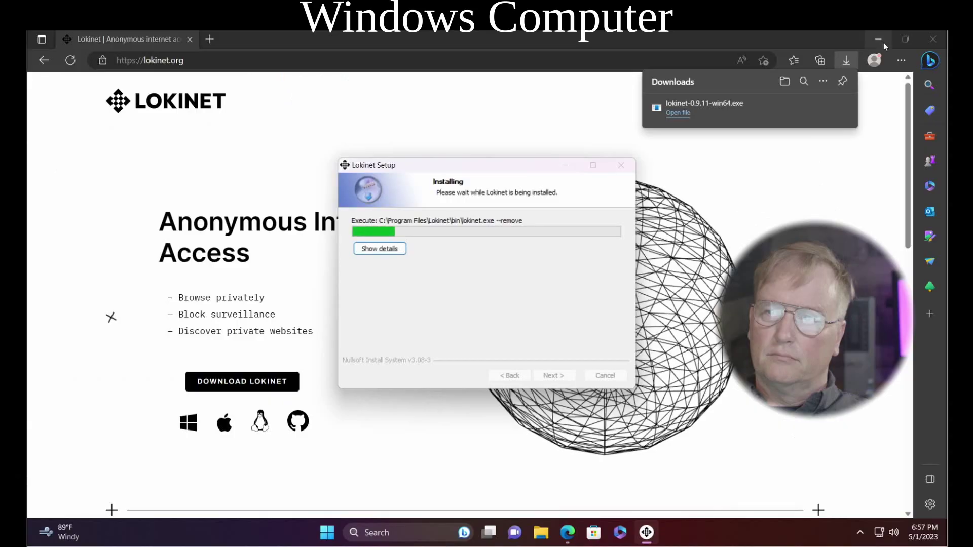
pyautogui.click(881, 41)
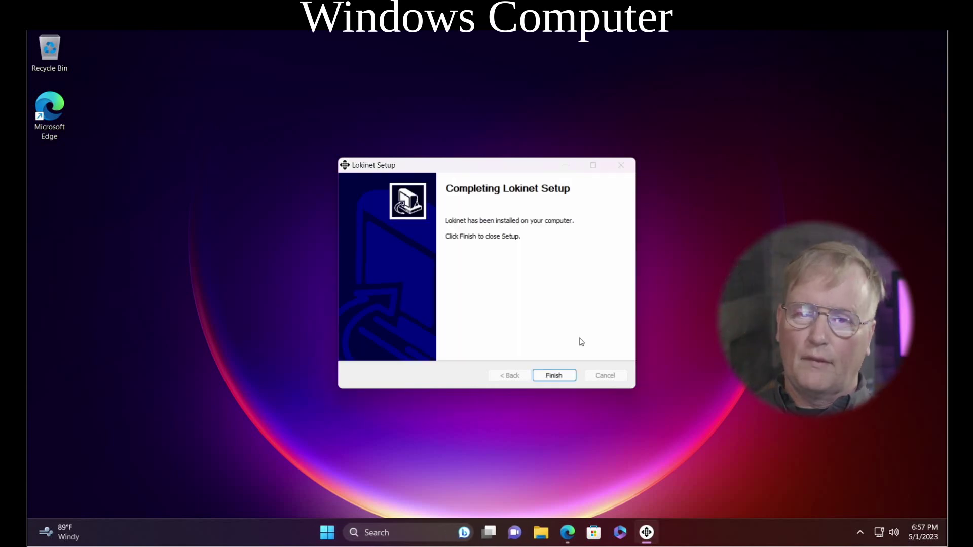
pyautogui.click(564, 376)
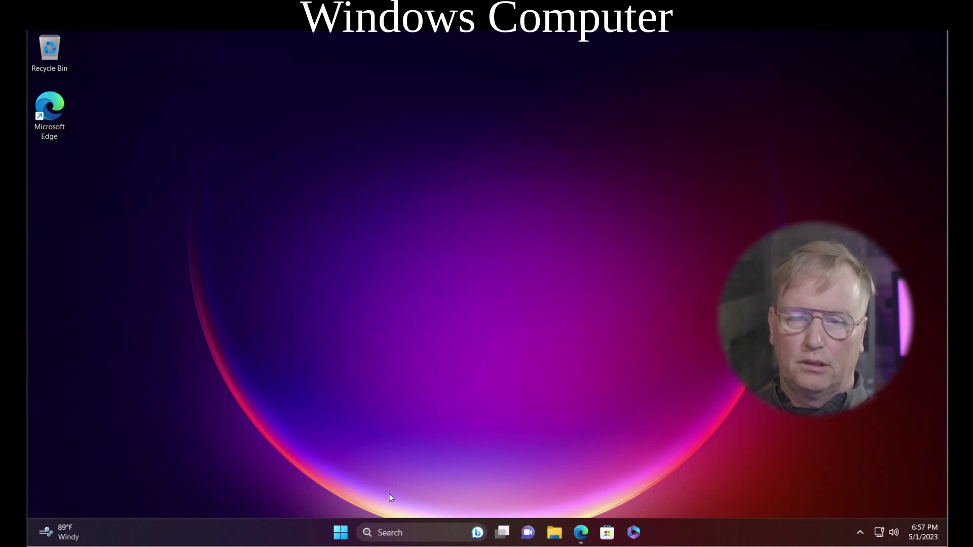
# - Open the Lokinet for Windows service's properties from Computer Management's Services list
pyautogui.rightClick(345, 537)
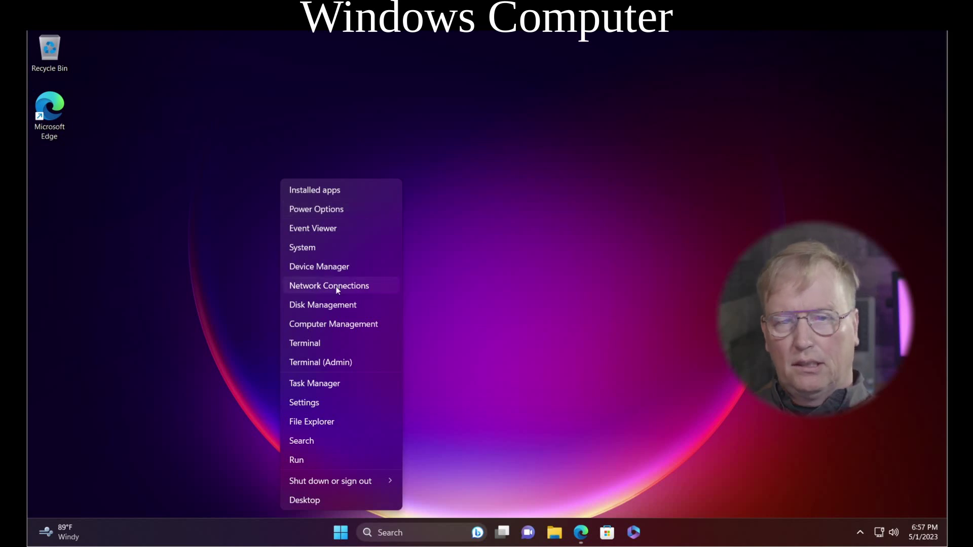
pyautogui.click(332, 324)
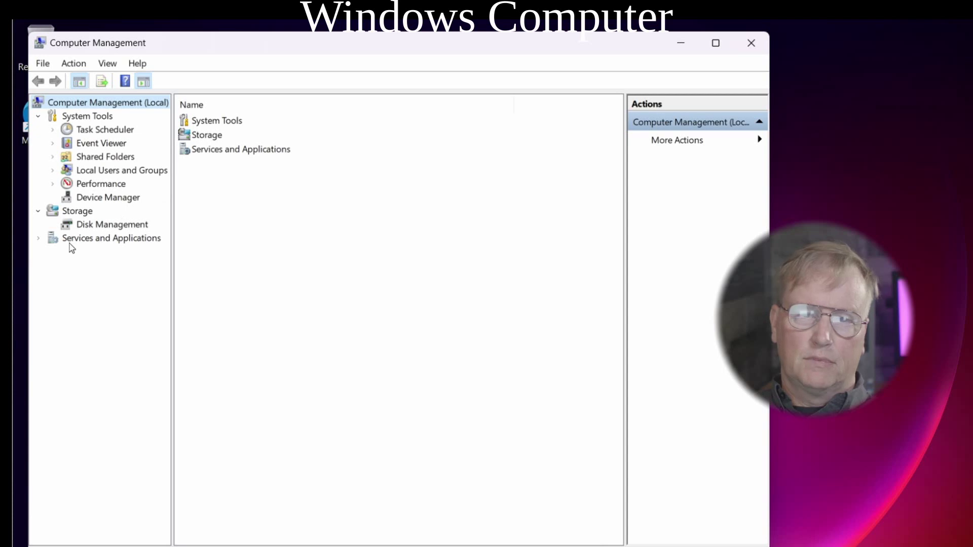
pyautogui.click(38, 238)
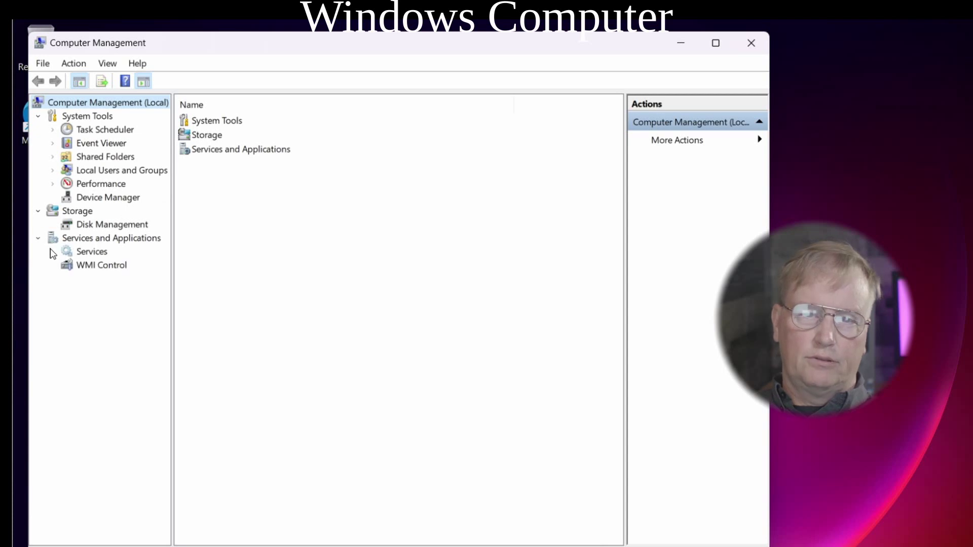
pyautogui.click(91, 252)
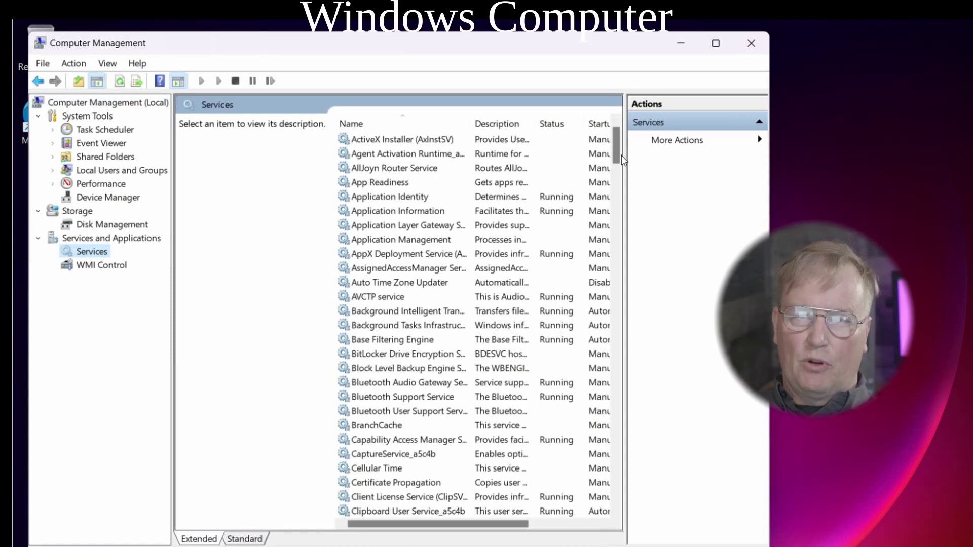
pyautogui.moveTo(616, 150); pyautogui.dragTo(603, 247)
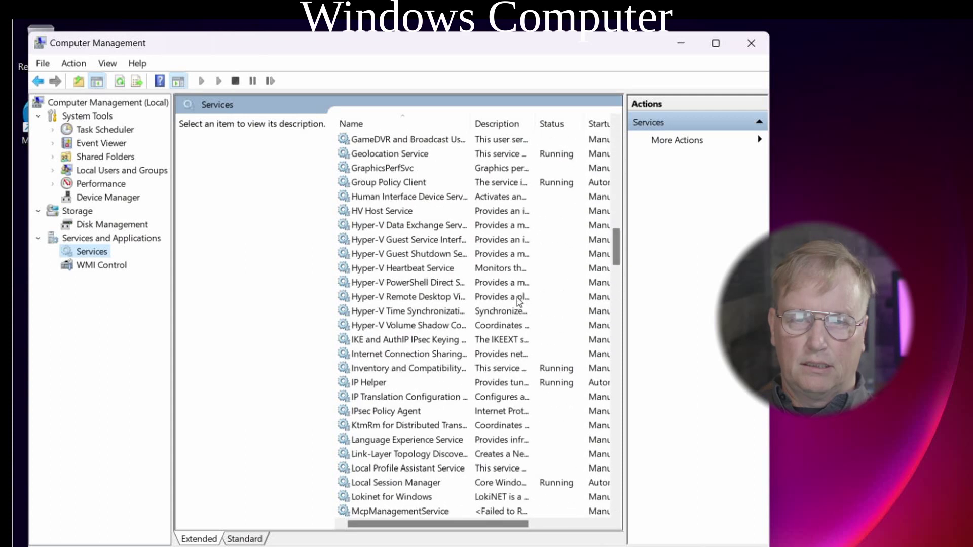
pyautogui.scroll(-3, 392, 356)
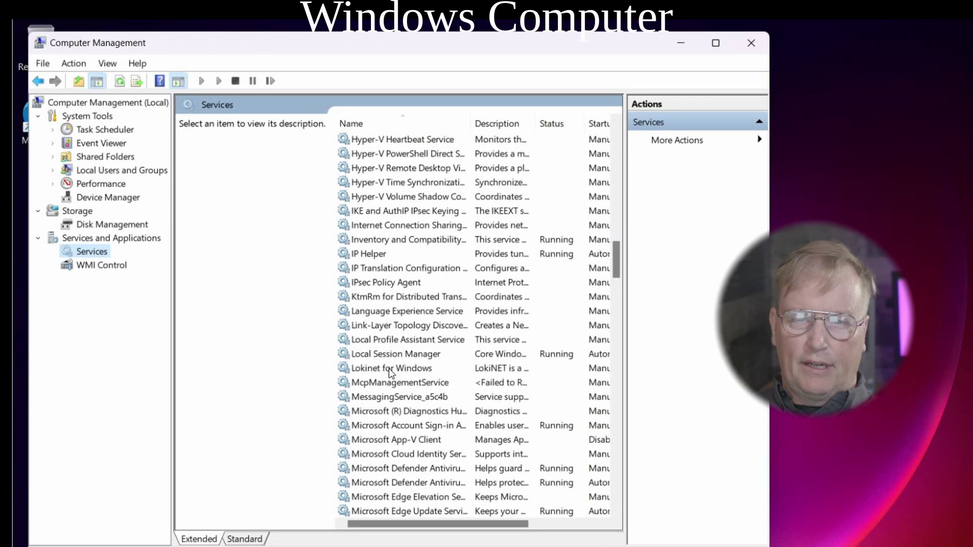
pyautogui.click(389, 369)
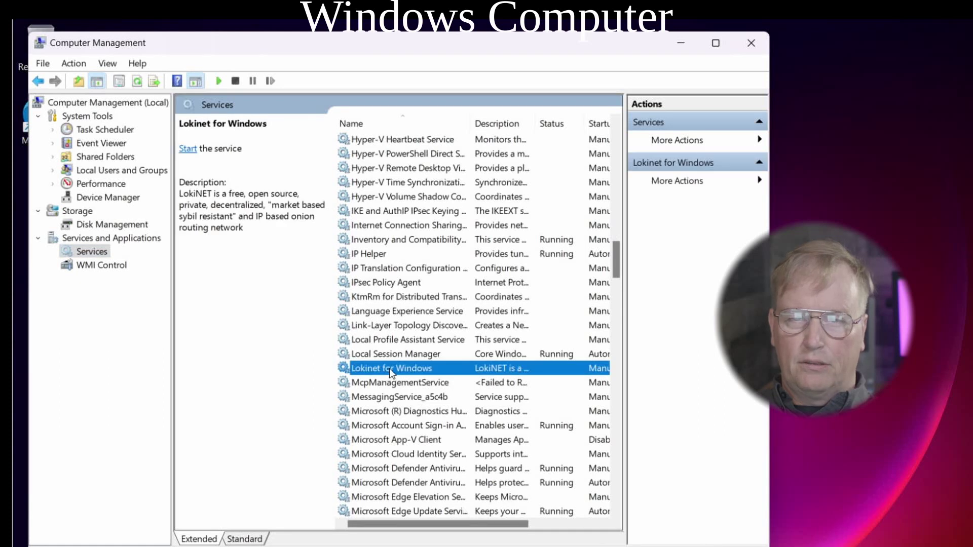
pyautogui.rightClick(390, 372)
pyautogui.click(419, 513)
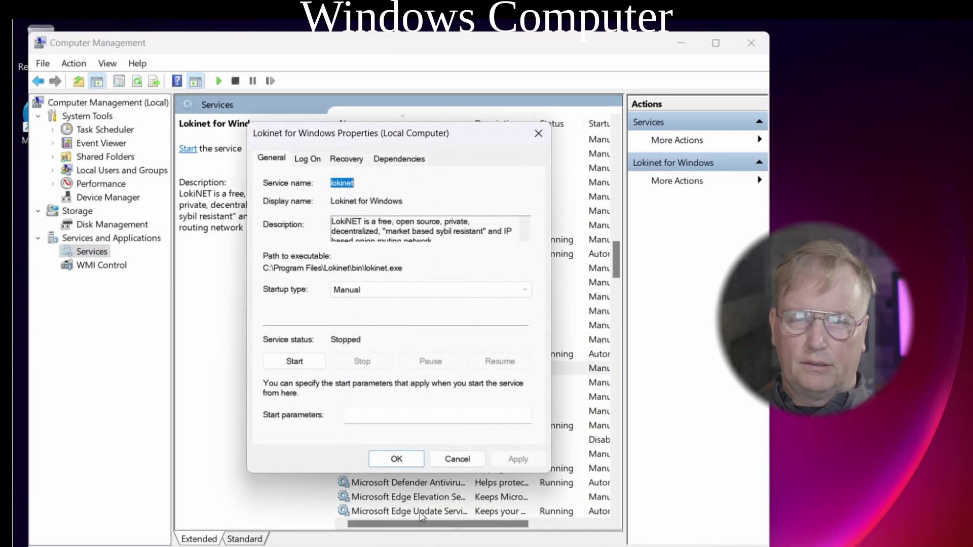
# - Set the service's startup type to Automatic, start it, and apply the change
pyautogui.click(358, 290)
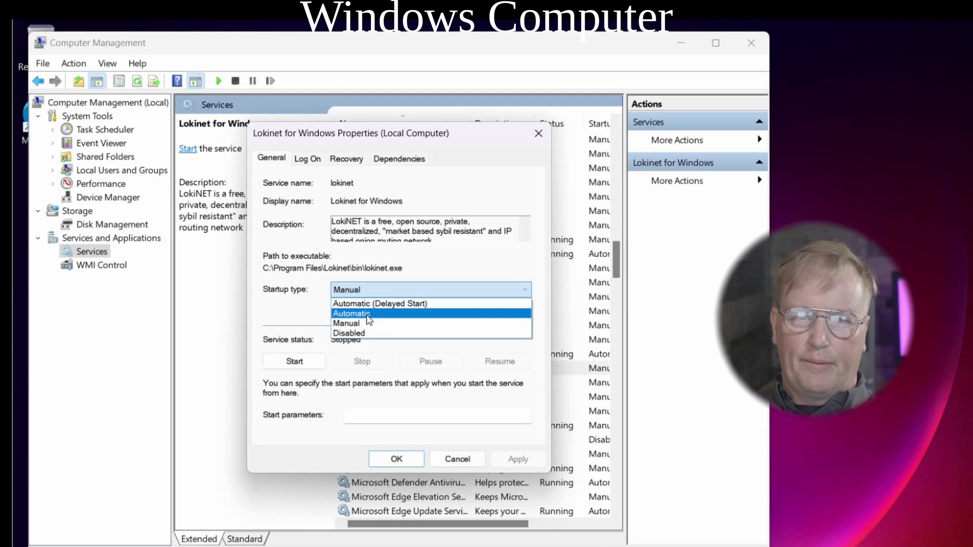
pyautogui.click(367, 318)
pyautogui.click(297, 362)
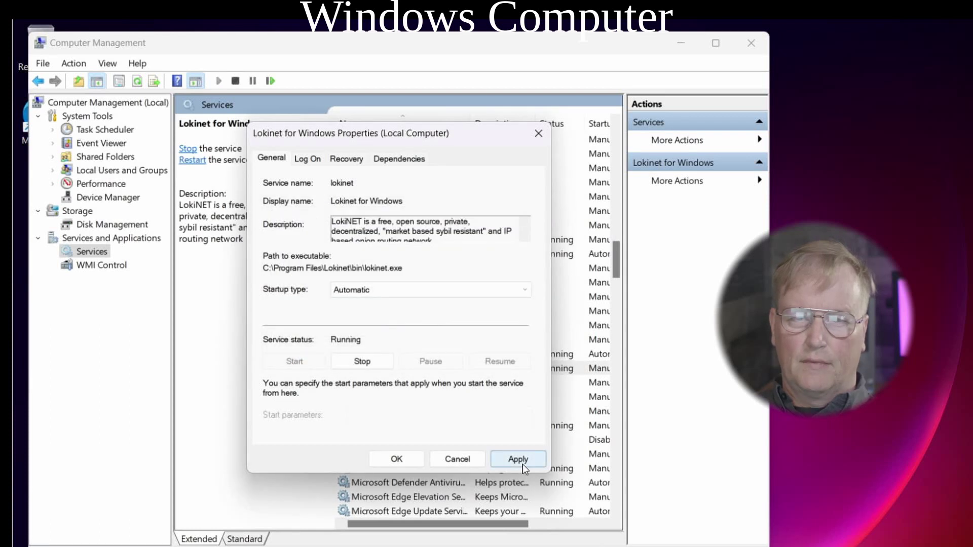
pyautogui.click(522, 462)
pyautogui.click(396, 459)
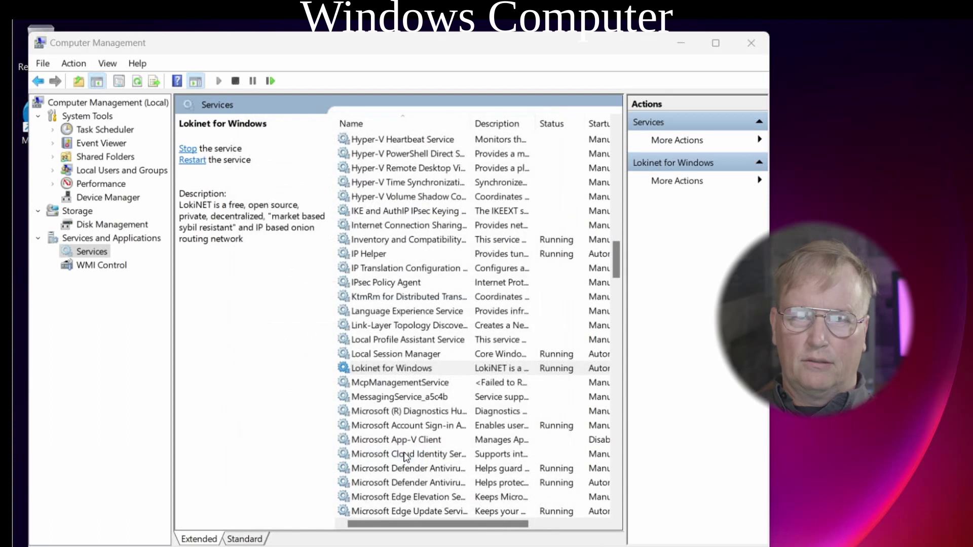
pyautogui.click(753, 51)
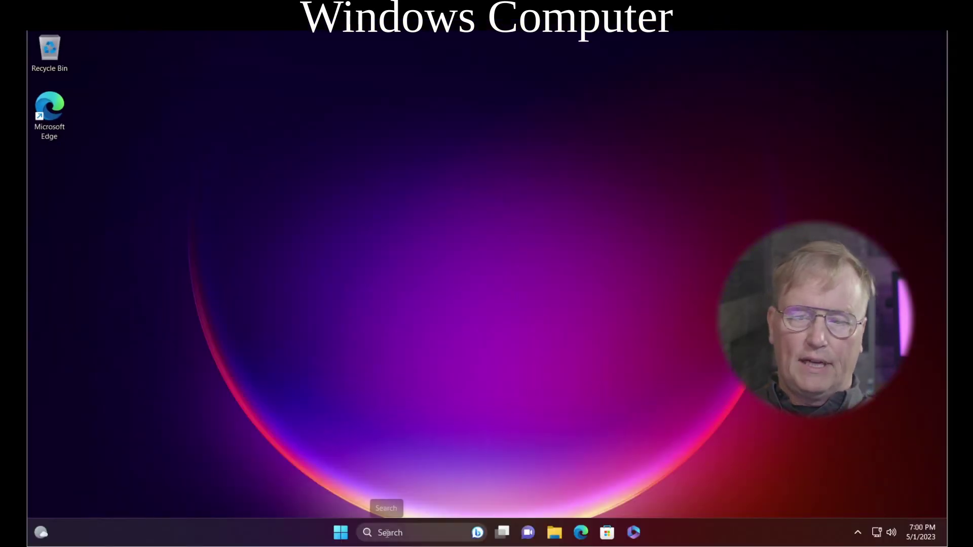
# - Open Command Prompt and run ipconfig to view the network configuration
pyautogui.click(387, 532)
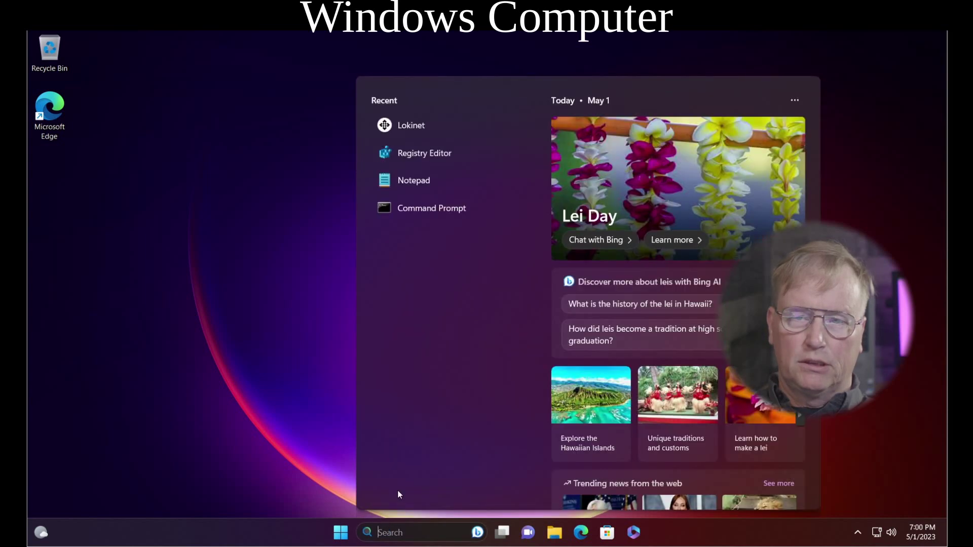
pyautogui.click(413, 214)
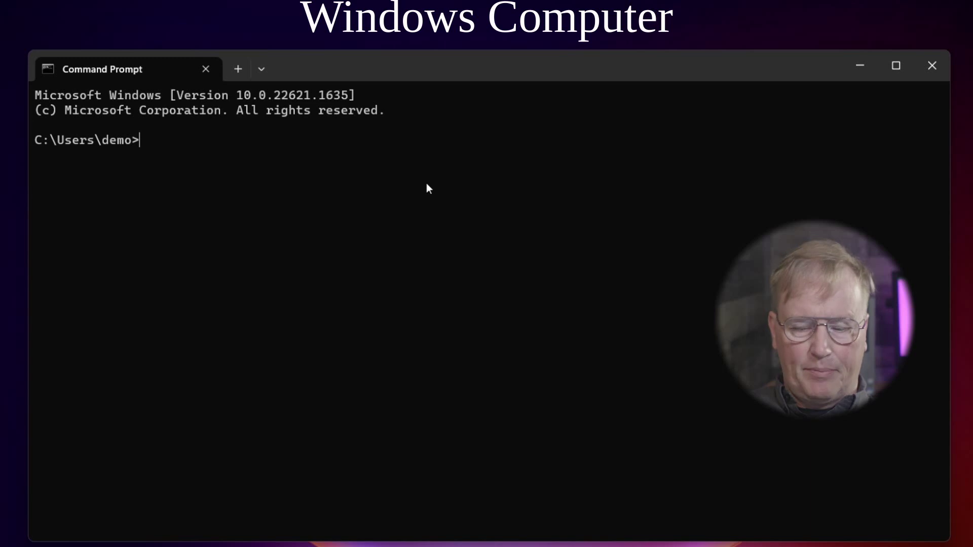
pyautogui.write('ipconfig')
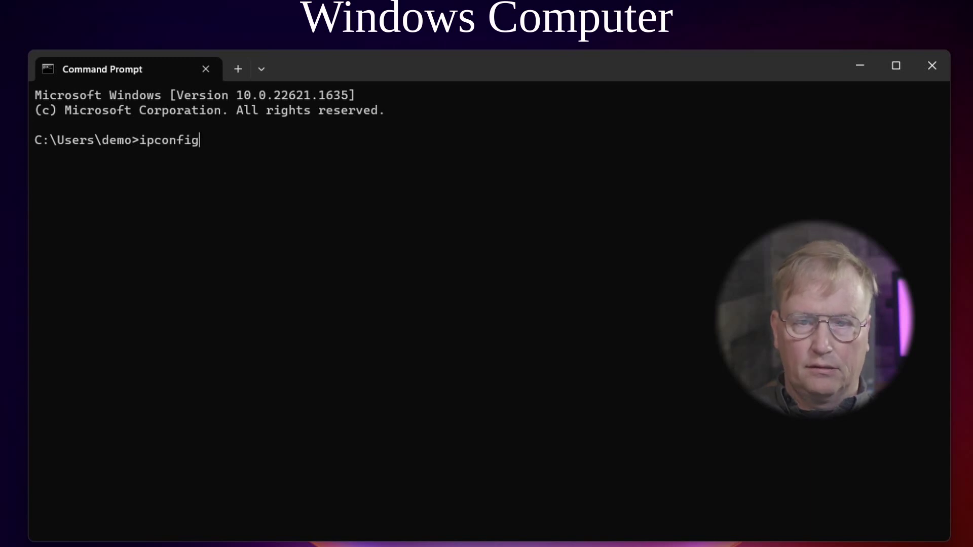
pyautogui.press('Return')
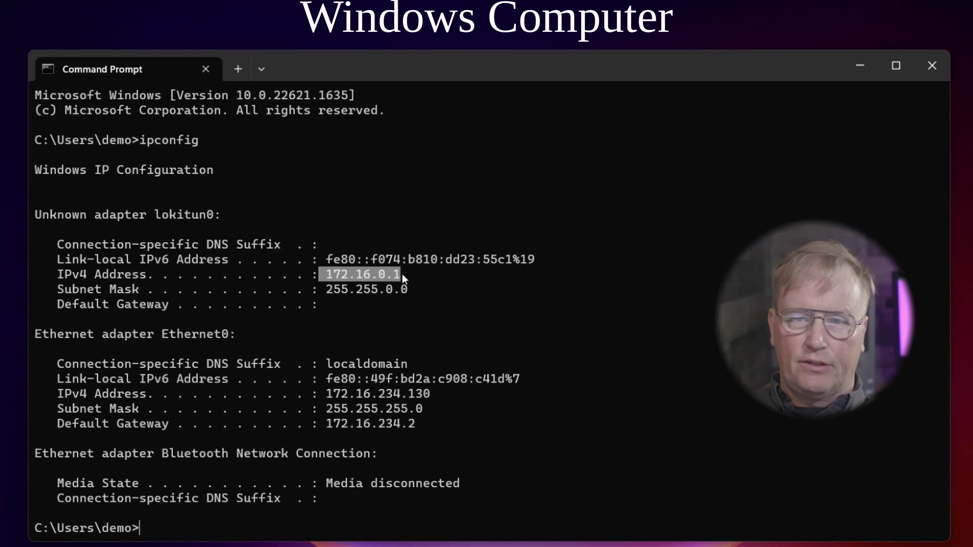
# - Ping nemo.loki, confirming 4 of 4 replies from 172.16.0.2, then exit the prompt
pyautogui.click(199, 525)
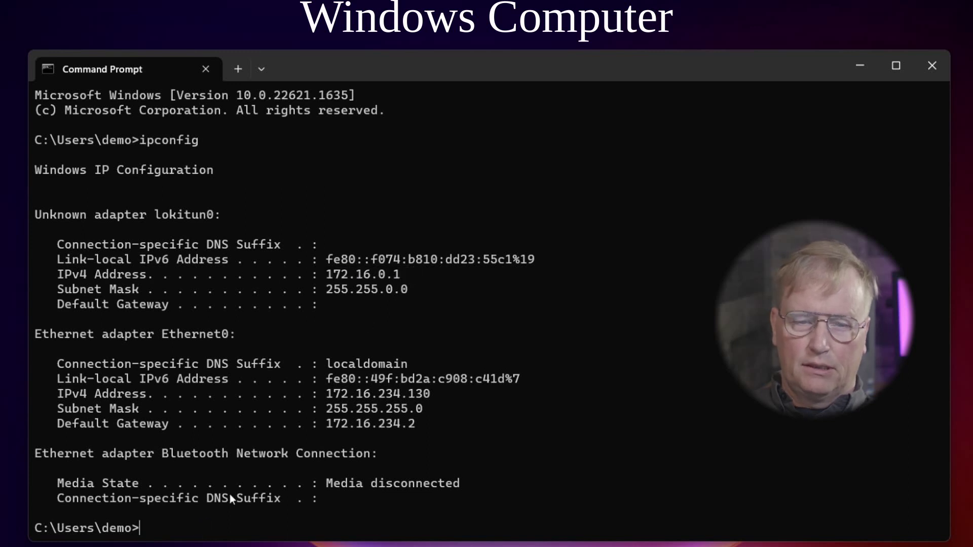
pyautogui.write('ping')
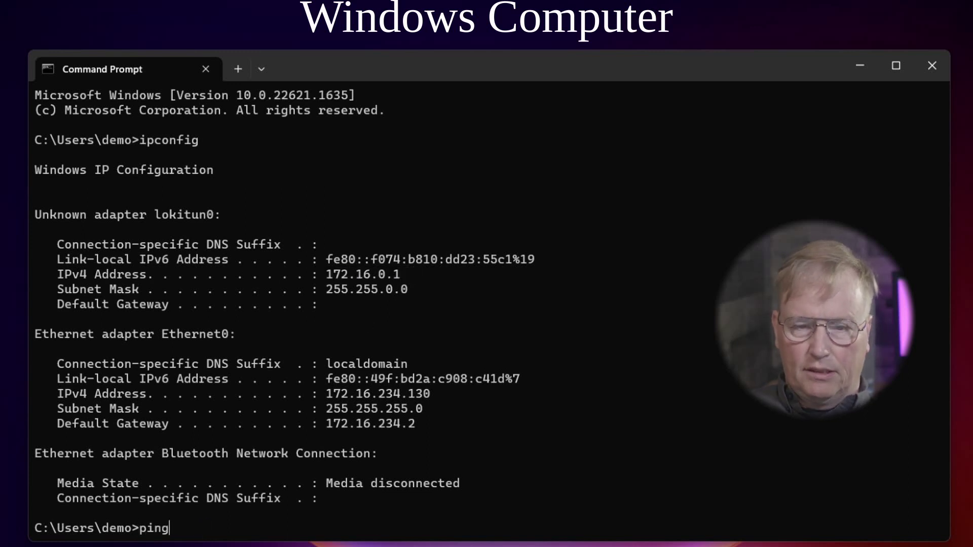
pyautogui.write(' nemo')
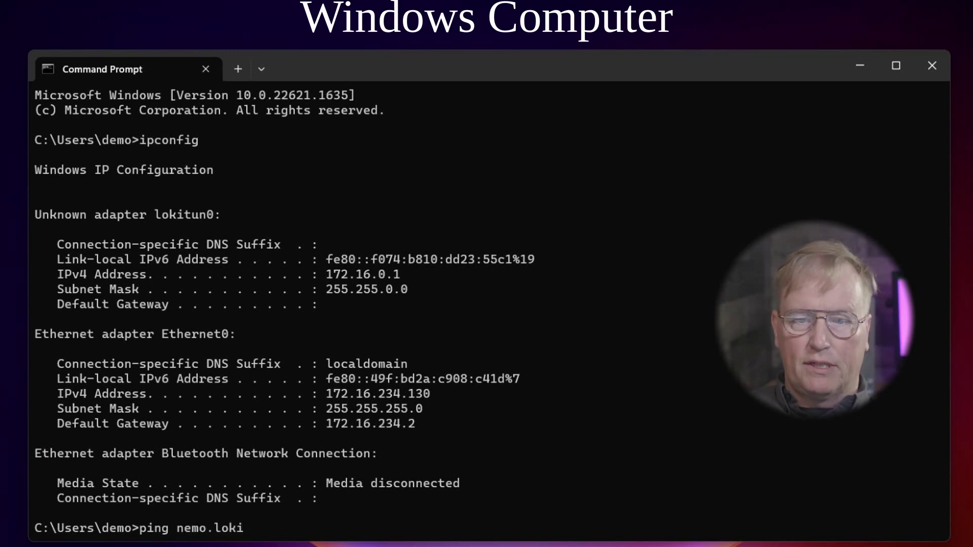
pyautogui.write('.loki')
pyautogui.press('Return')
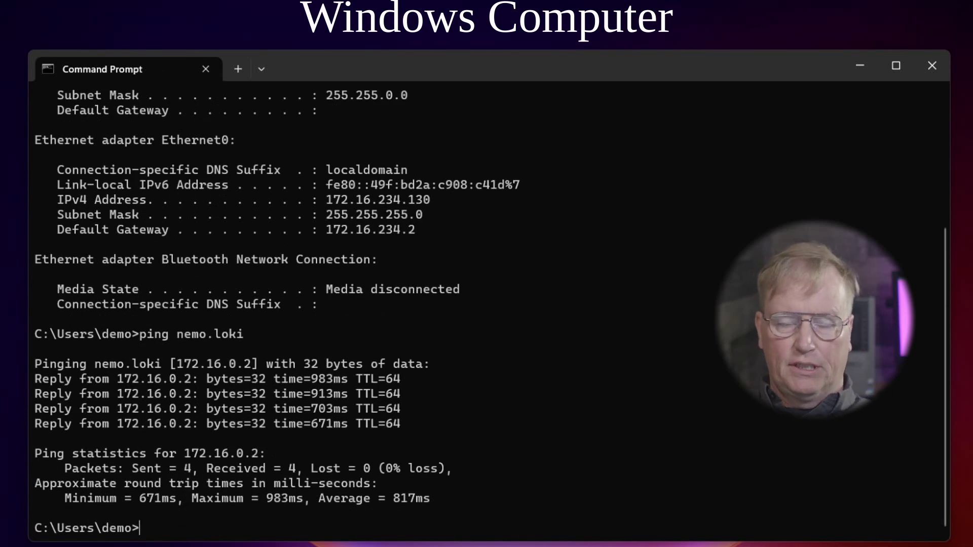
pyautogui.write('exit')
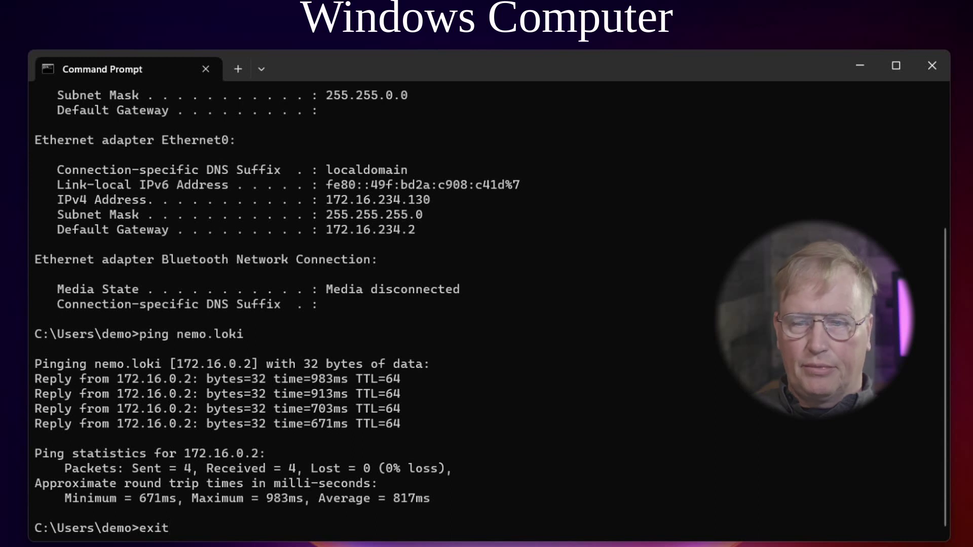
pyautogui.press('Return')
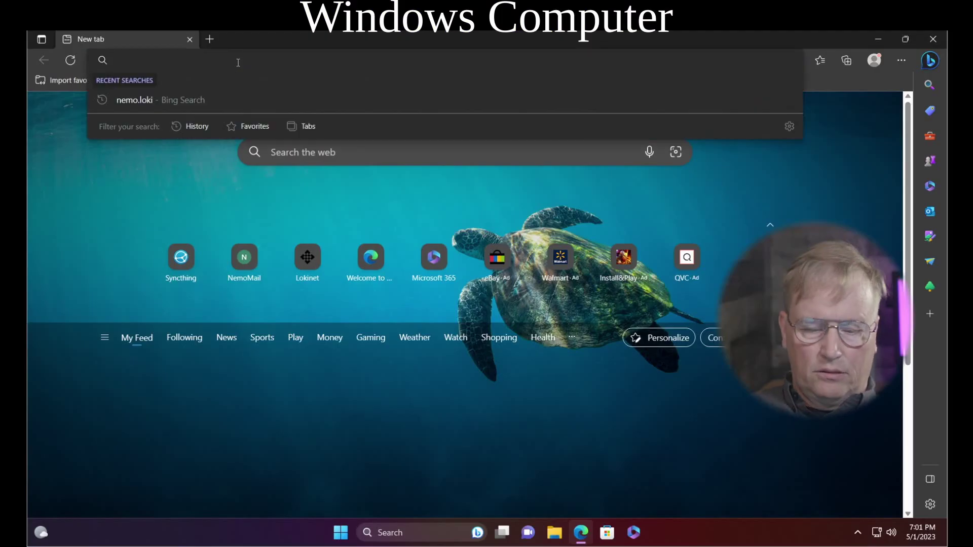
# - Download SyncTrayzorSetup-x64.exe from the v1.1.29 release via syncthing.net and run it from its folder
pyautogui.write('syncthing.net')
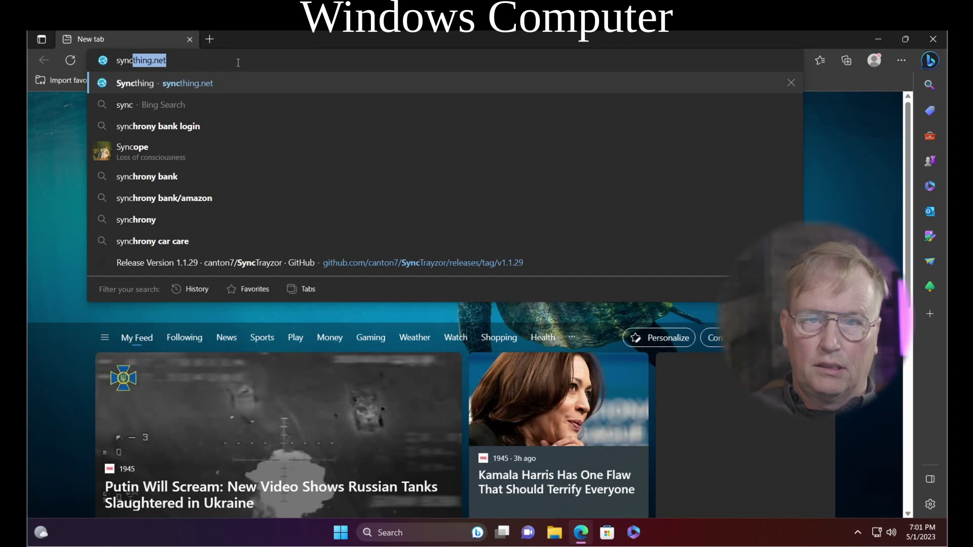
pyautogui.press('Return')
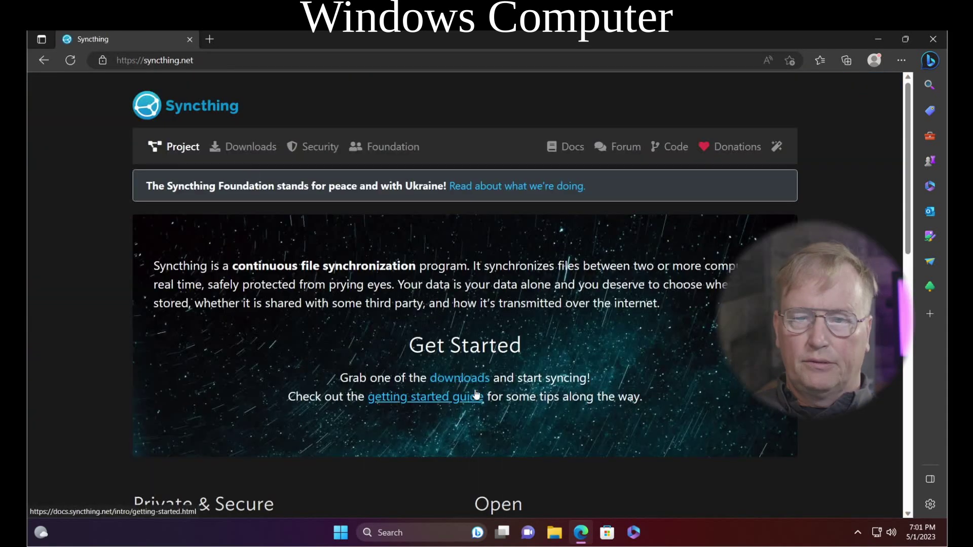
pyautogui.click(472, 379)
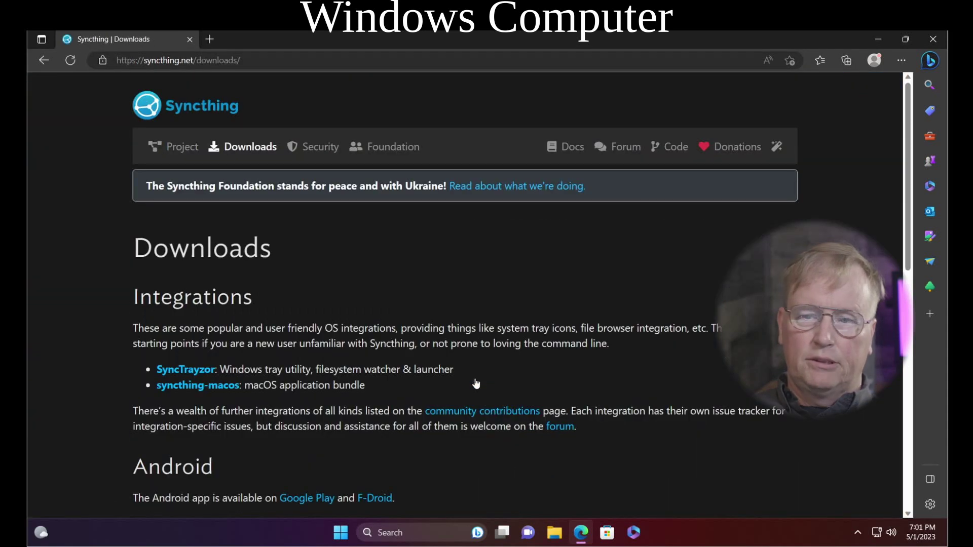
pyautogui.click(203, 376)
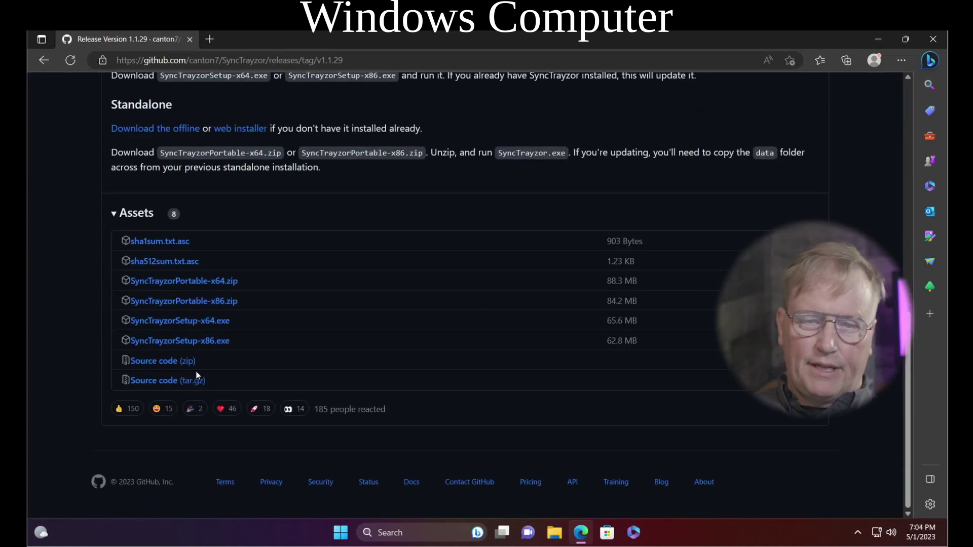
pyautogui.click(168, 324)
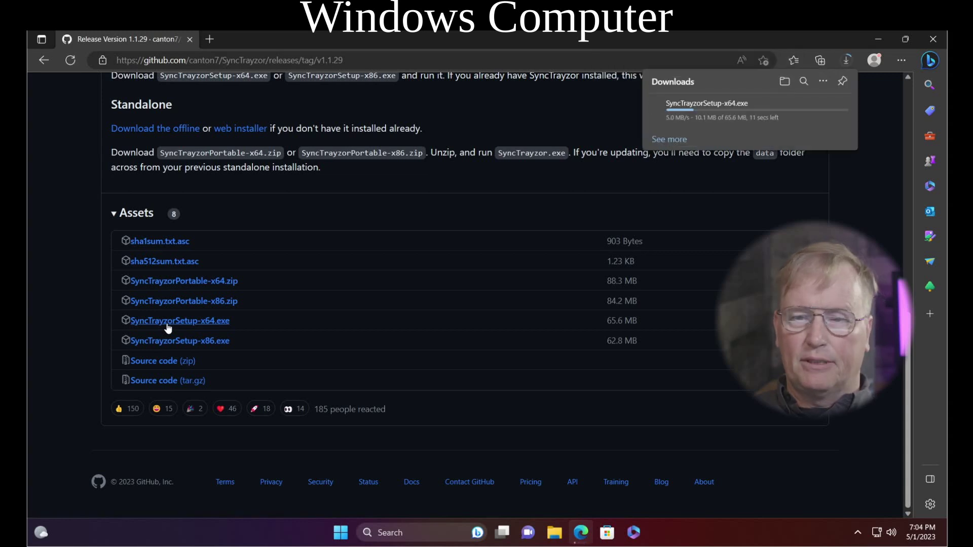
pyautogui.click(804, 110)
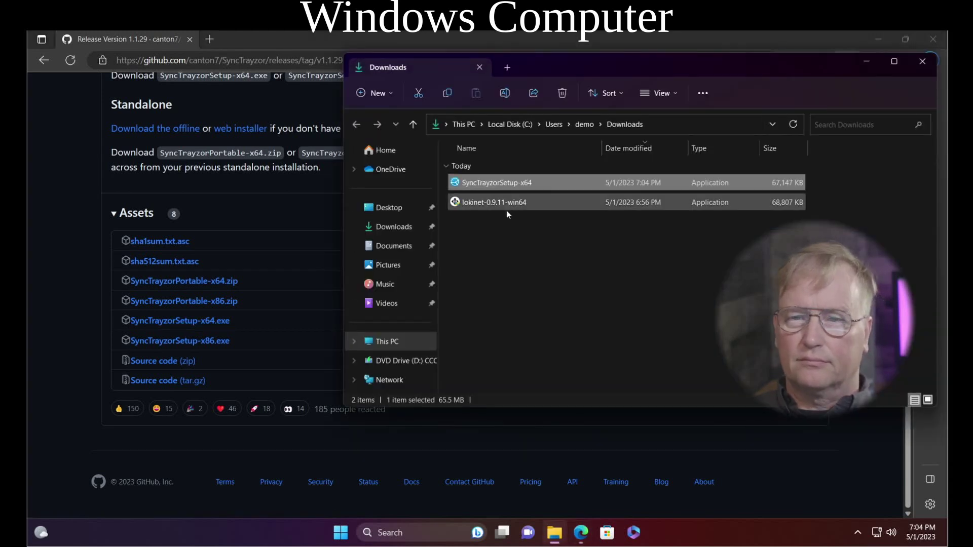
pyautogui.doubleClick(514, 182)
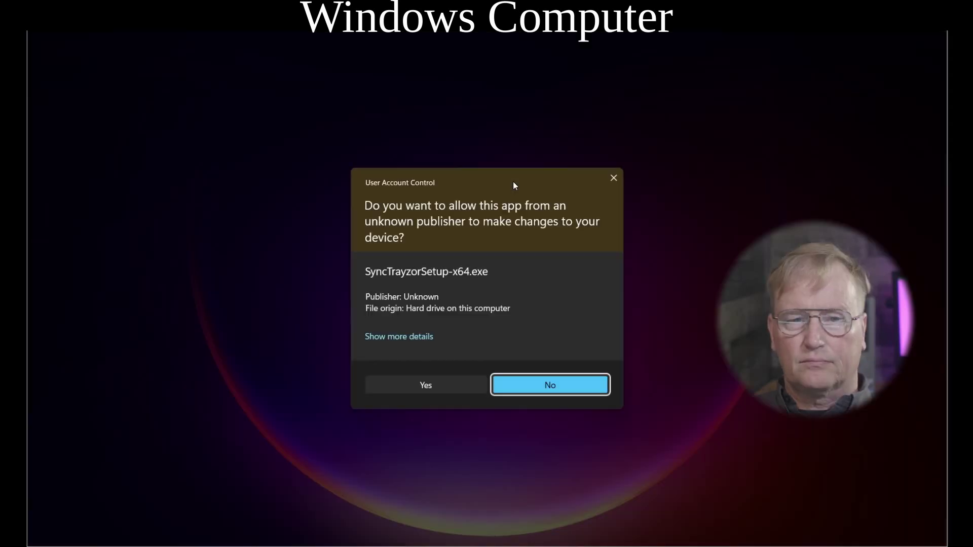
# - Install SyncTrayzor with default location, Start Menu folder and no desktop shortcut, launch it, and close Explorer and Edge
pyautogui.click(448, 386)
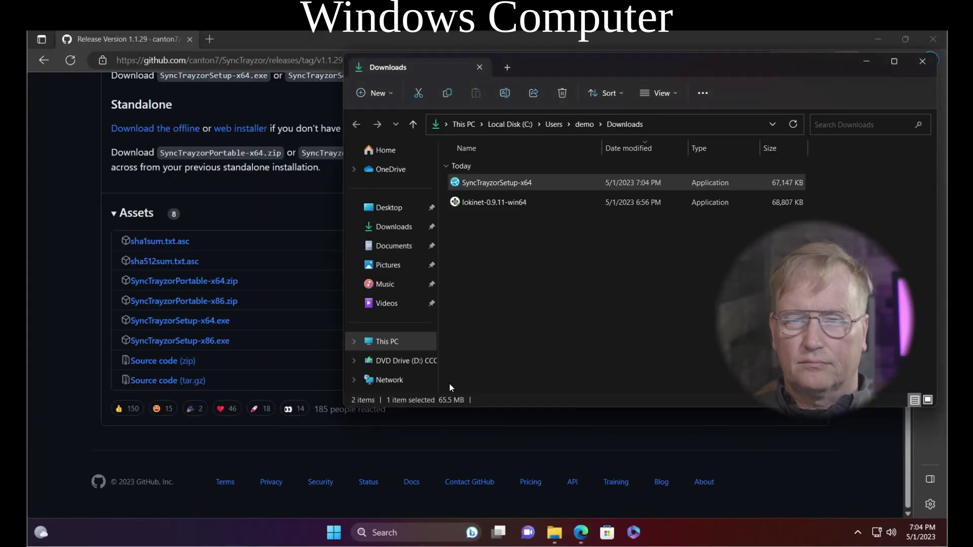
pyautogui.click(577, 394)
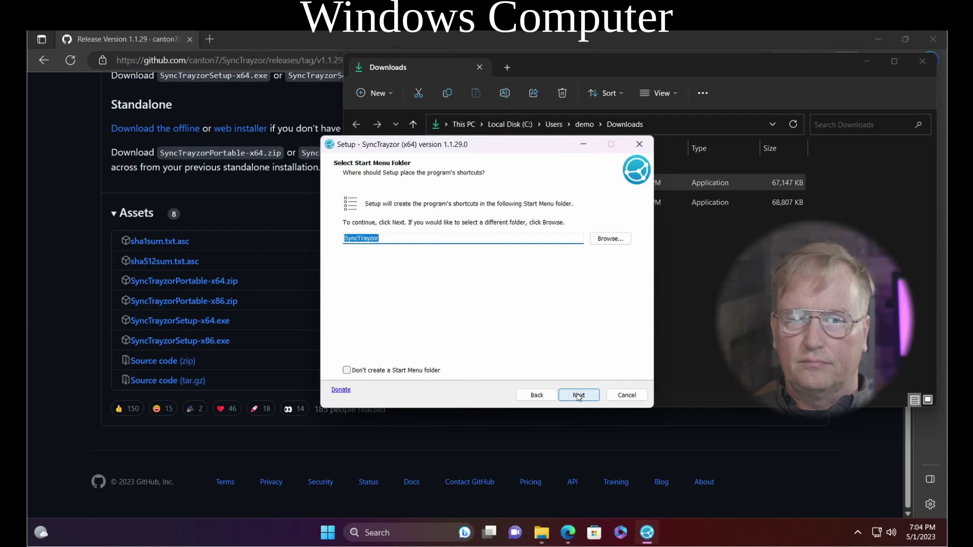
pyautogui.click(580, 398)
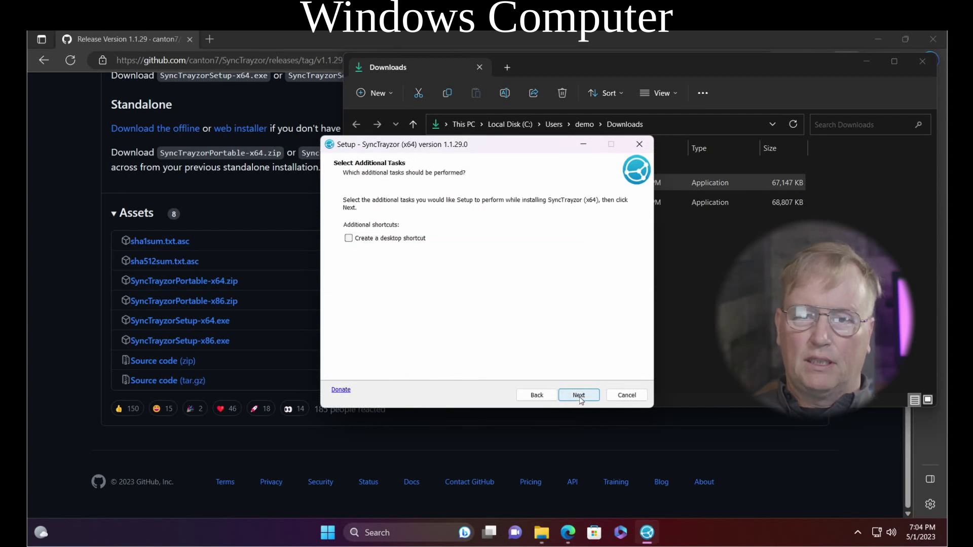
pyautogui.click(579, 396)
pyautogui.click(579, 395)
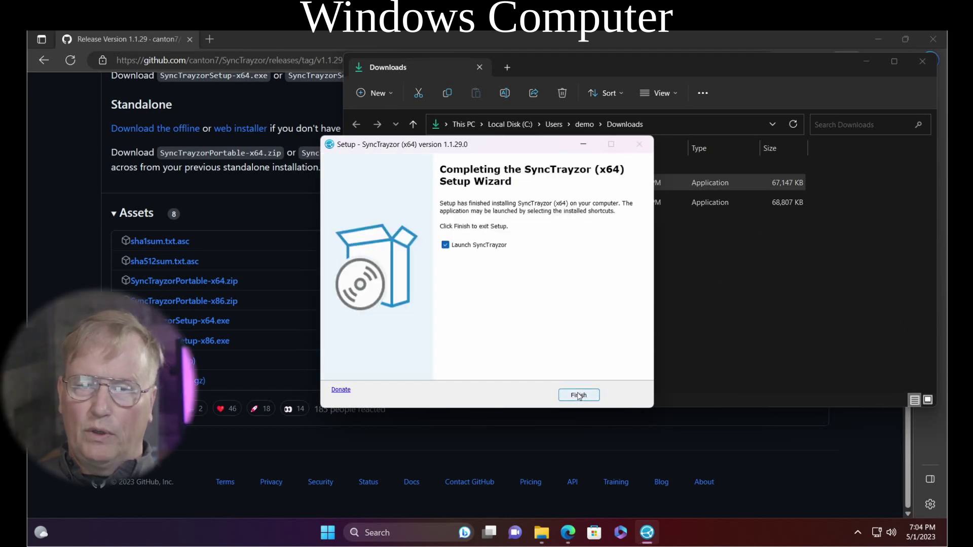
pyautogui.click(578, 395)
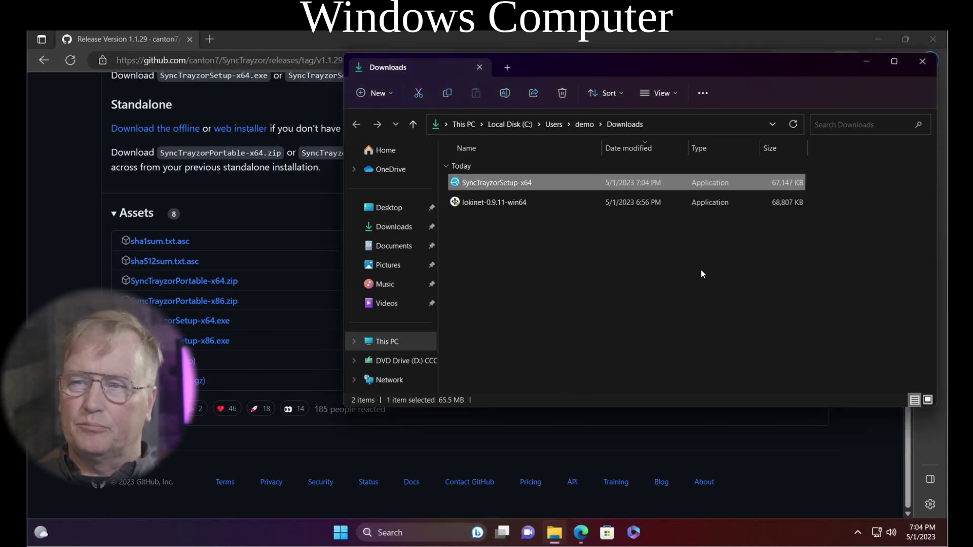
pyautogui.click(923, 61)
pyautogui.click(933, 39)
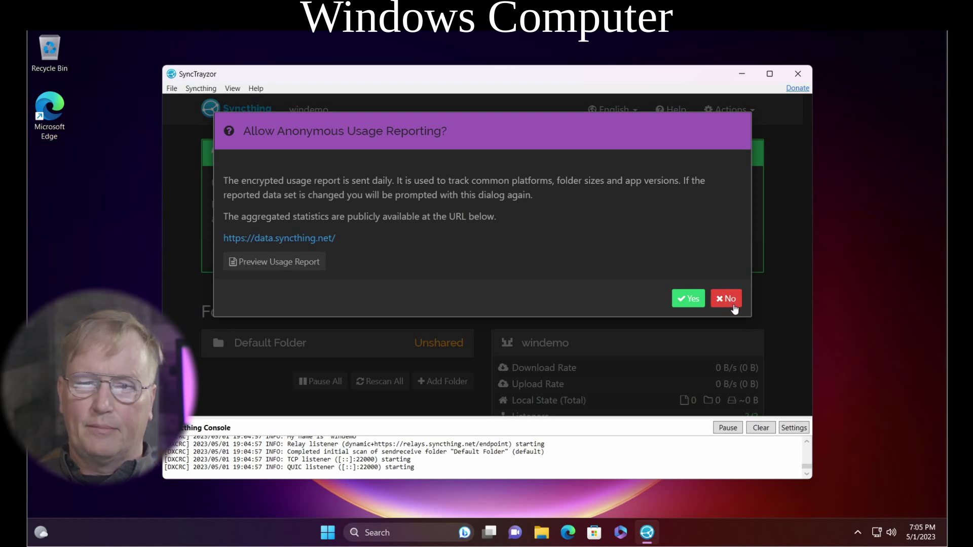
# - Decline anonymous usage reporting, dismiss the GUI authentication notice, and expand Default Folder
pyautogui.click(734, 304)
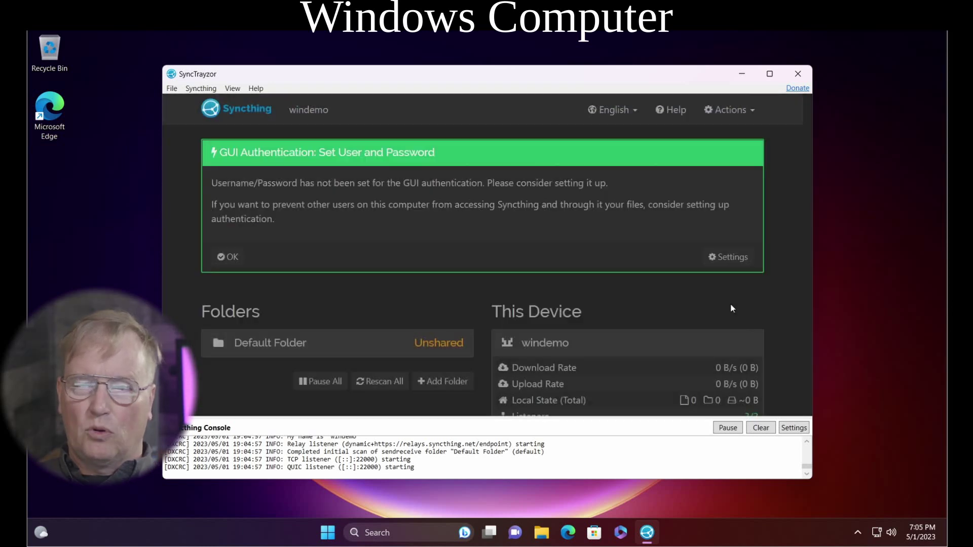
pyautogui.click(227, 257)
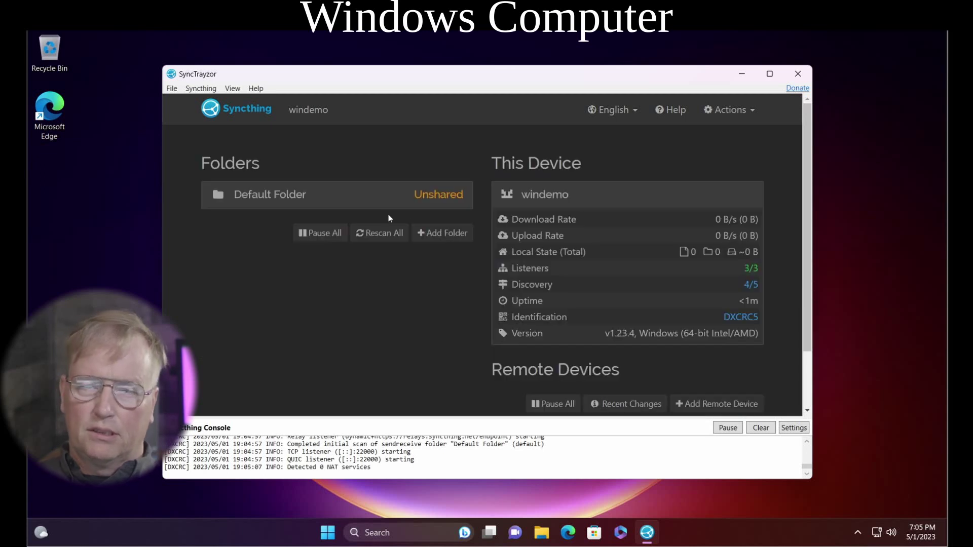
pyautogui.click(284, 197)
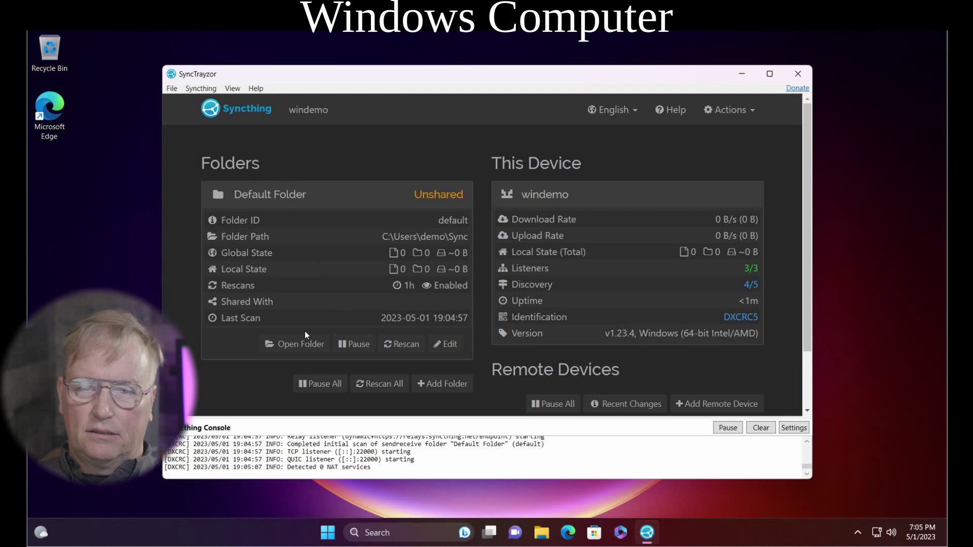
# - Remove the Default Folder through its edit dialog, confirming the removal
pyautogui.click(445, 344)
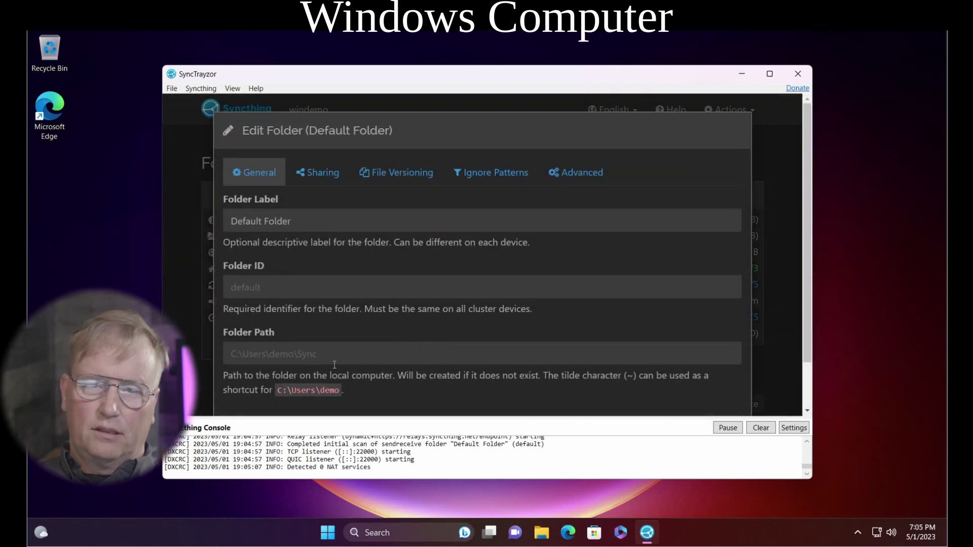
pyautogui.scroll(-1, 335, 365)
pyautogui.click(267, 379)
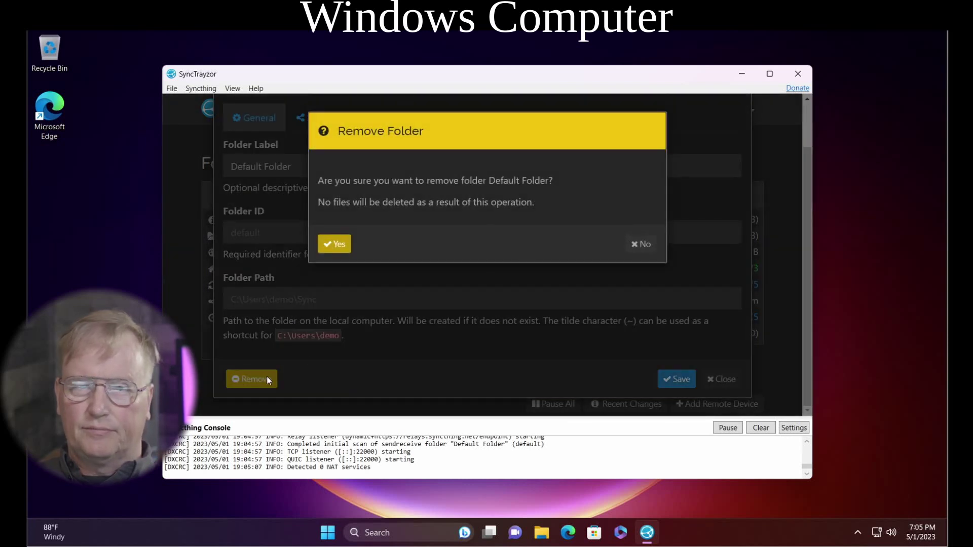
pyautogui.click(345, 245)
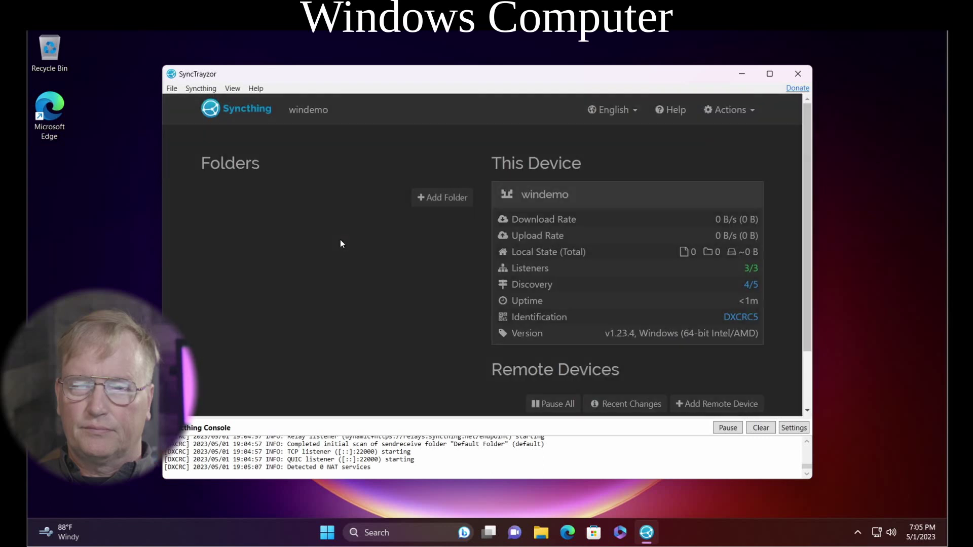
pyautogui.click(770, 74)
pyautogui.click(784, 71)
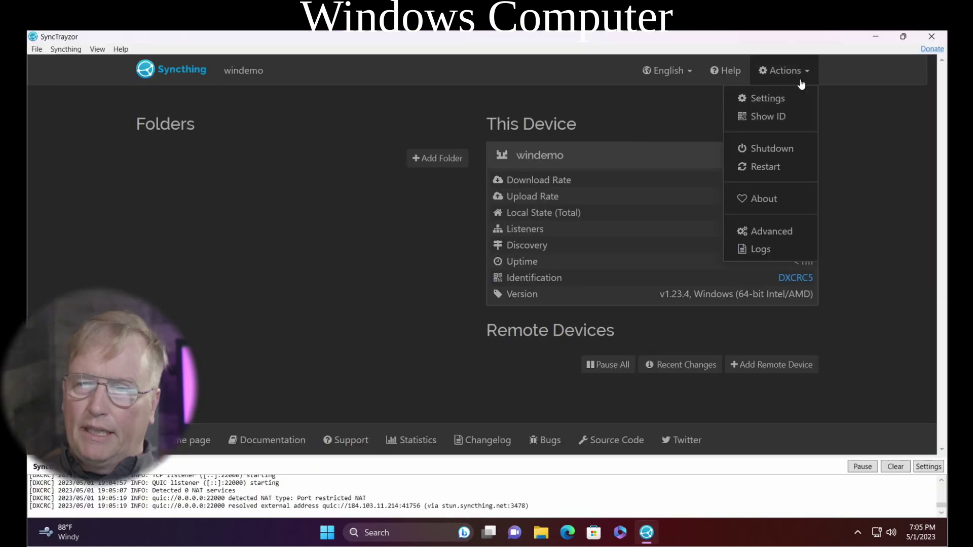
# - Turn off NAT traversal, global discovery, local discovery and relaying in Syncthing's connection settings
pyautogui.click(777, 102)
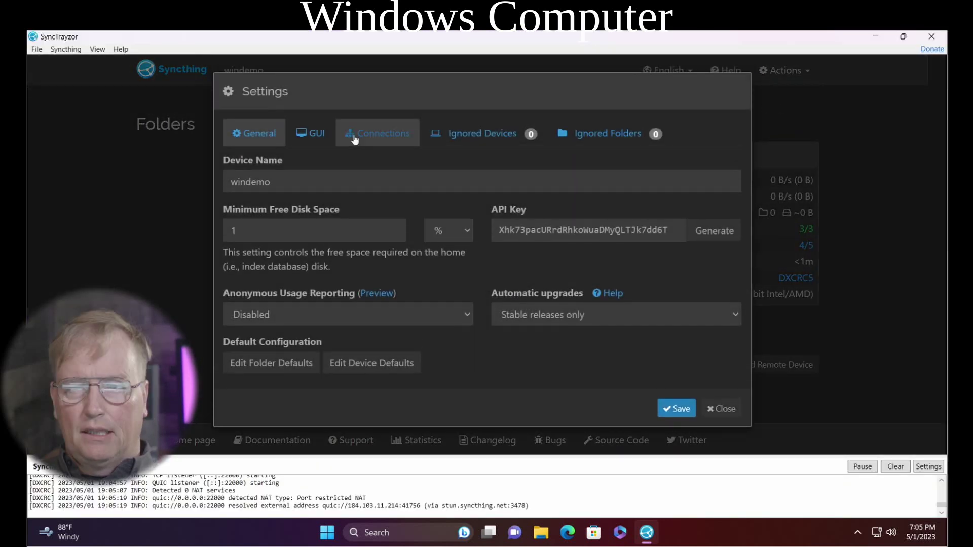
pyautogui.click(351, 134)
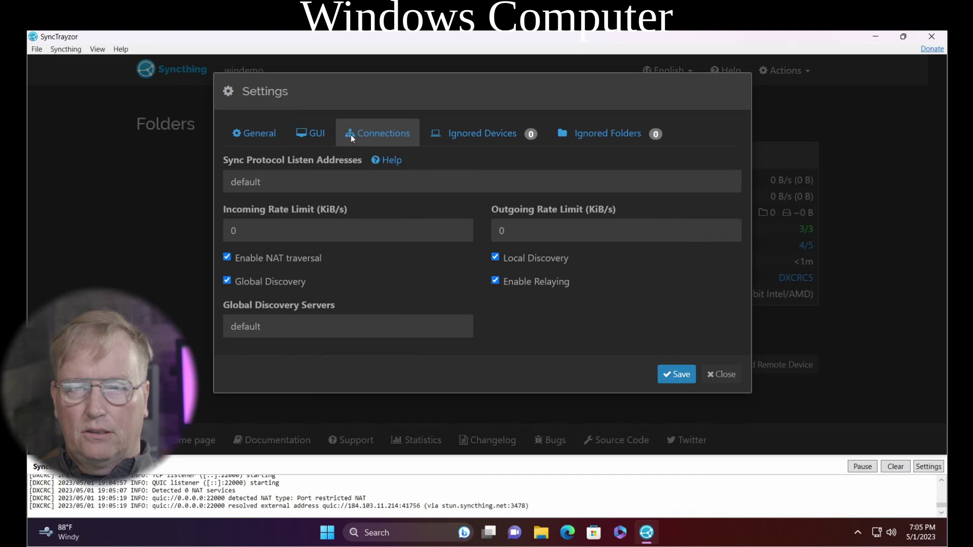
pyautogui.click(227, 257)
pyautogui.click(227, 280)
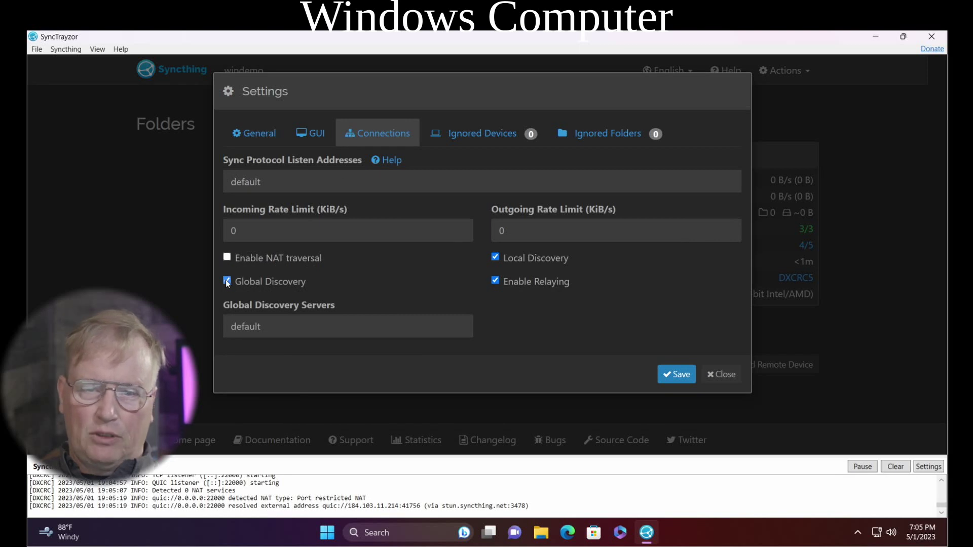
pyautogui.click(495, 256)
pyautogui.click(495, 281)
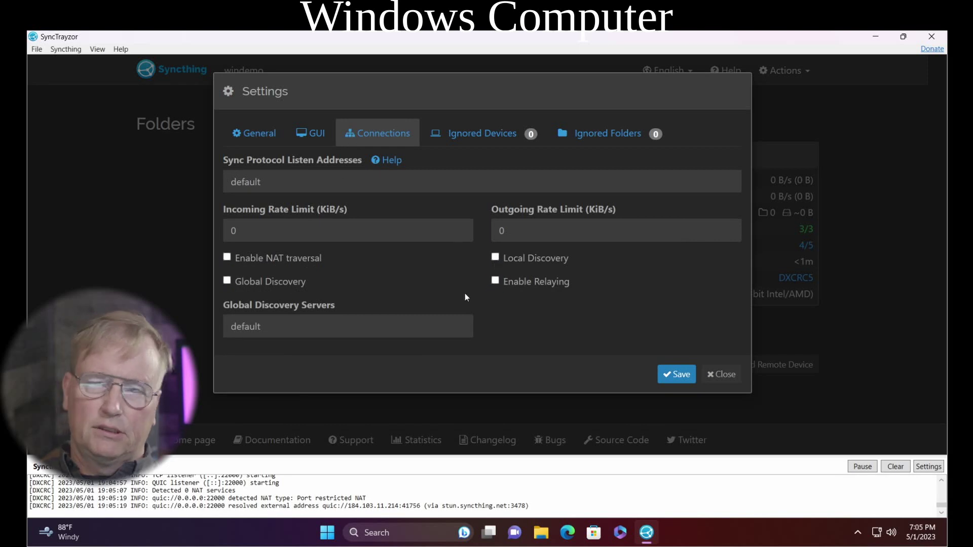
# - Replace the 'default' sync protocol listen address with the beginning of tcp://
pyautogui.doubleClick(288, 183)
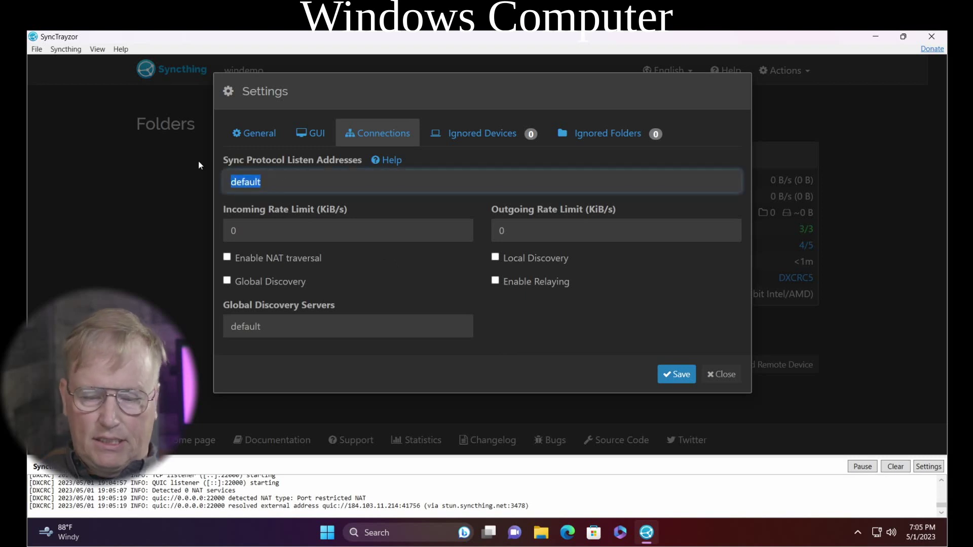
pyautogui.write('tcp://')
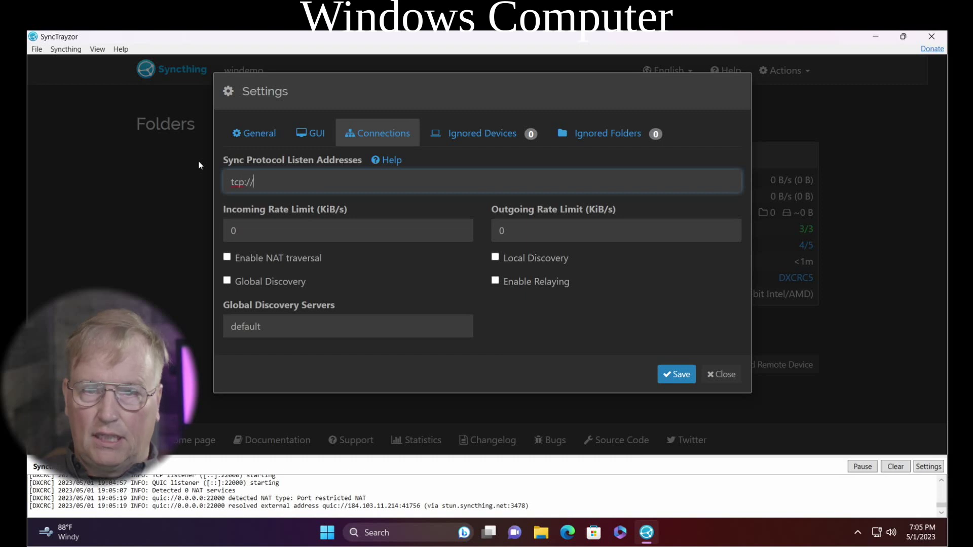
pyautogui.click(427, 532)
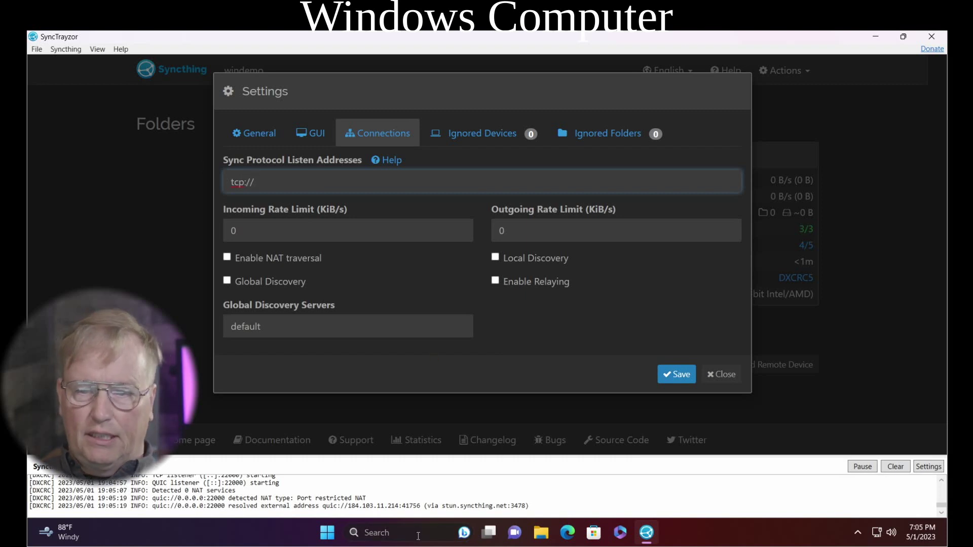
pyautogui.click(399, 237)
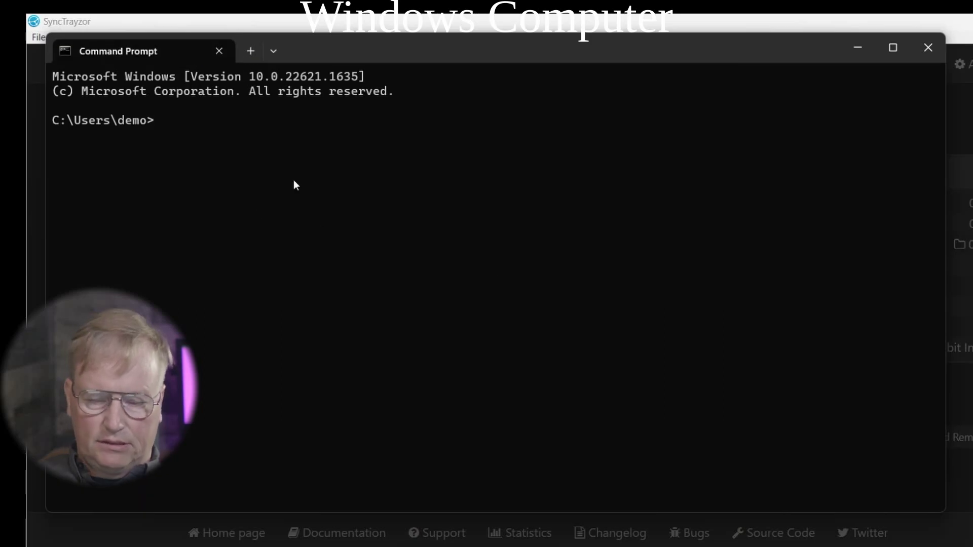
# - Run ipconfig and select the lokitun0 IPv4 address 172.16.0.1
pyautogui.write('ipconfig')
pyautogui.press('Return')
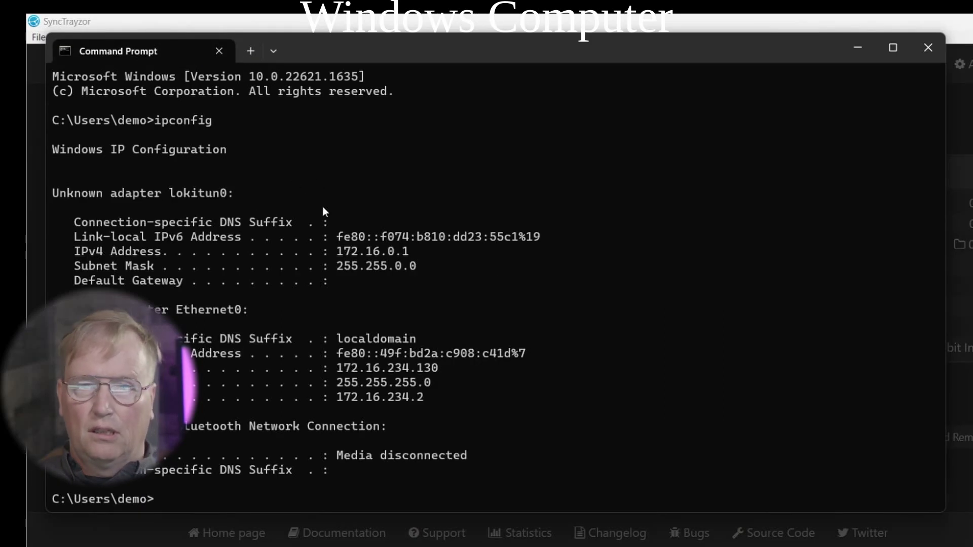
pyautogui.moveTo(339, 252); pyautogui.dragTo(407, 258)
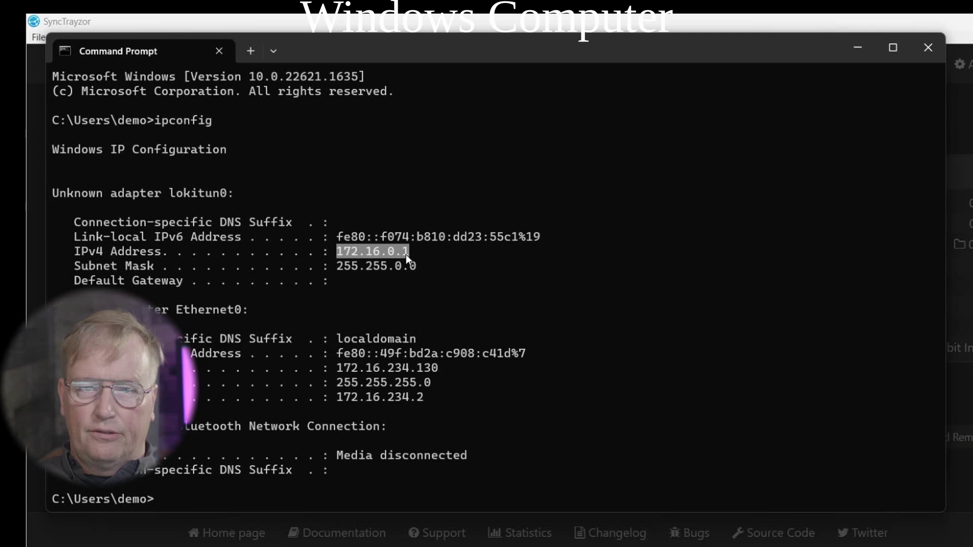
pyautogui.click(857, 47)
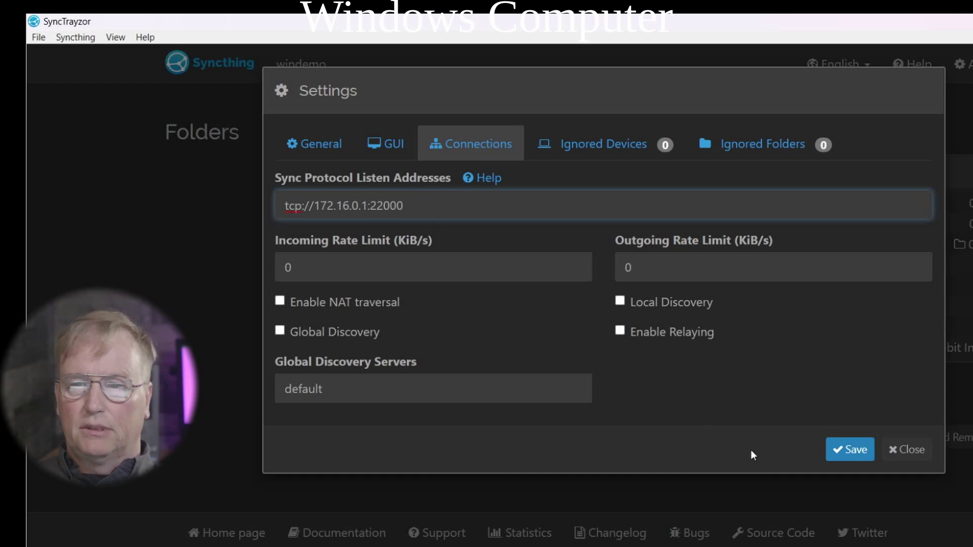
# - Save the Syncthing listen address tcp://172.16.0.1:22000 in the Settings dialog
pyautogui.click(846, 449)
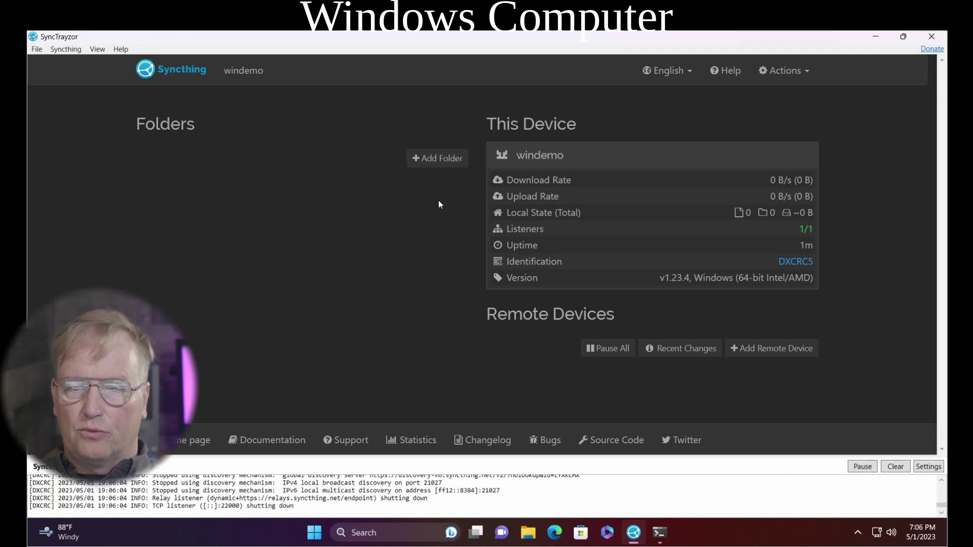
# - Copy this computer's Lokinet .loki address and paste it into Notepad
pyautogui.click(415, 535)
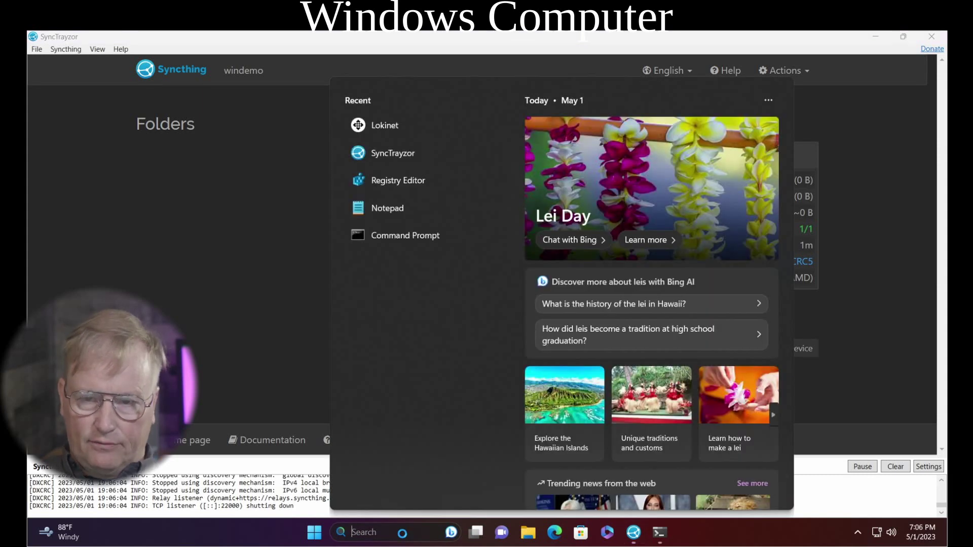
pyautogui.write('lokinet')
pyautogui.press('Return')
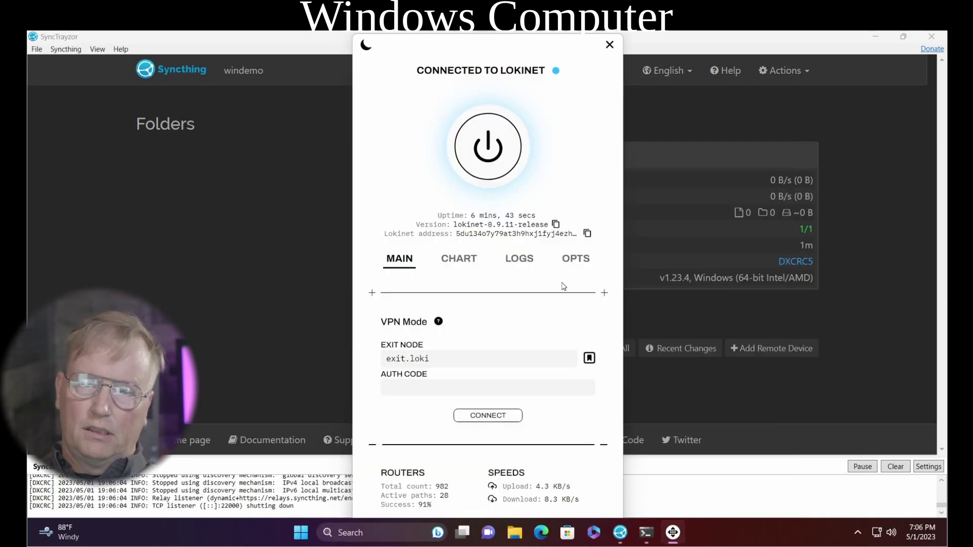
pyautogui.click(586, 236)
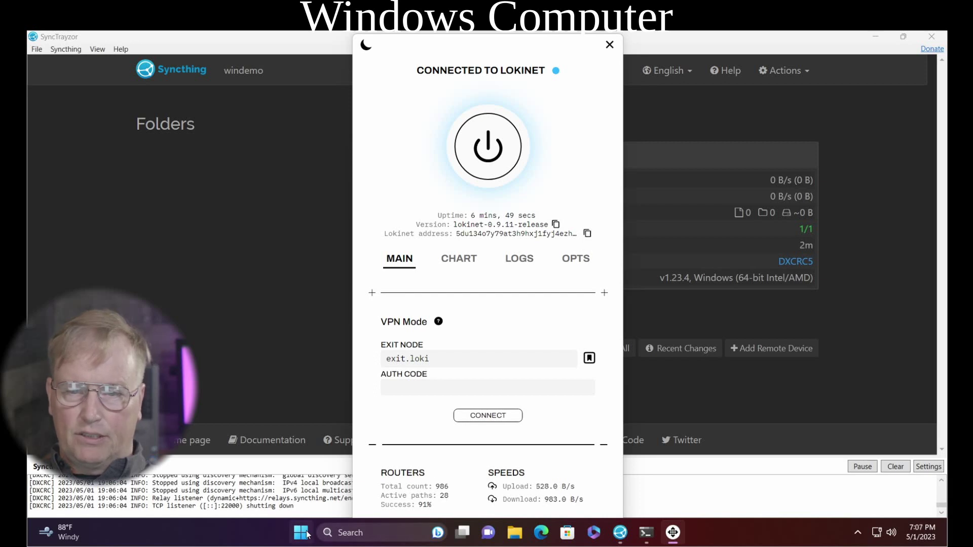
pyautogui.click(340, 532)
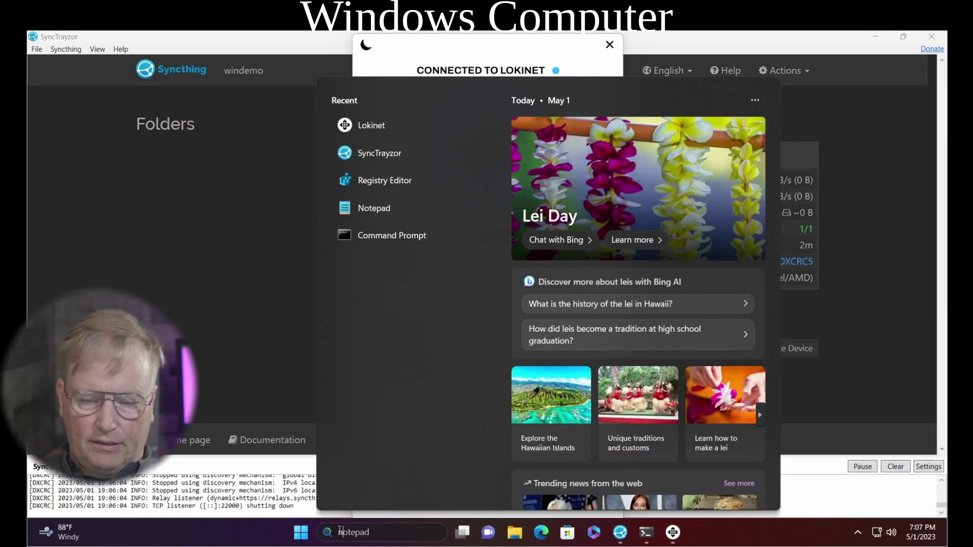
pyautogui.click(374, 208)
pyautogui.rightClick(221, 231)
pyautogui.click(244, 318)
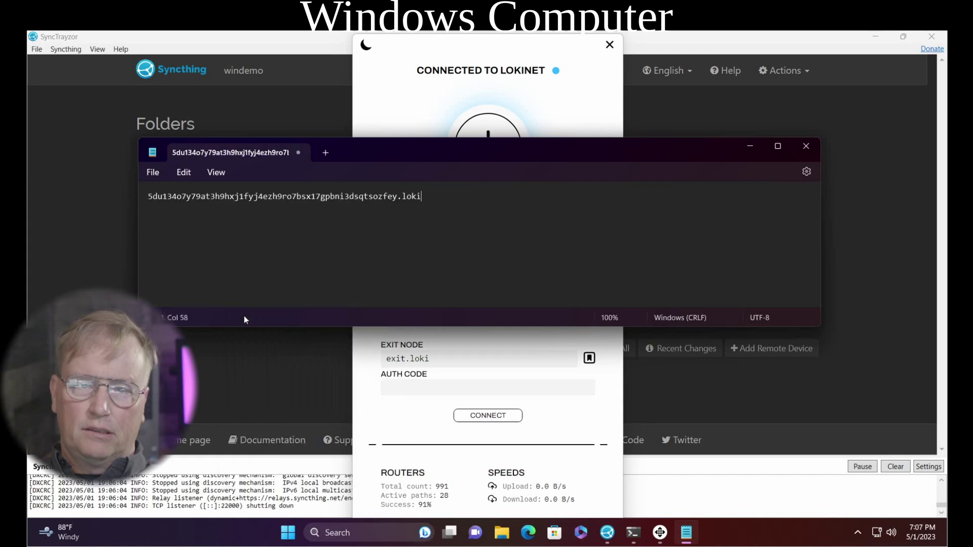
# - Copy the full Syncthing device ID from Identification and paste it on Notepad's second line
pyautogui.click(610, 44)
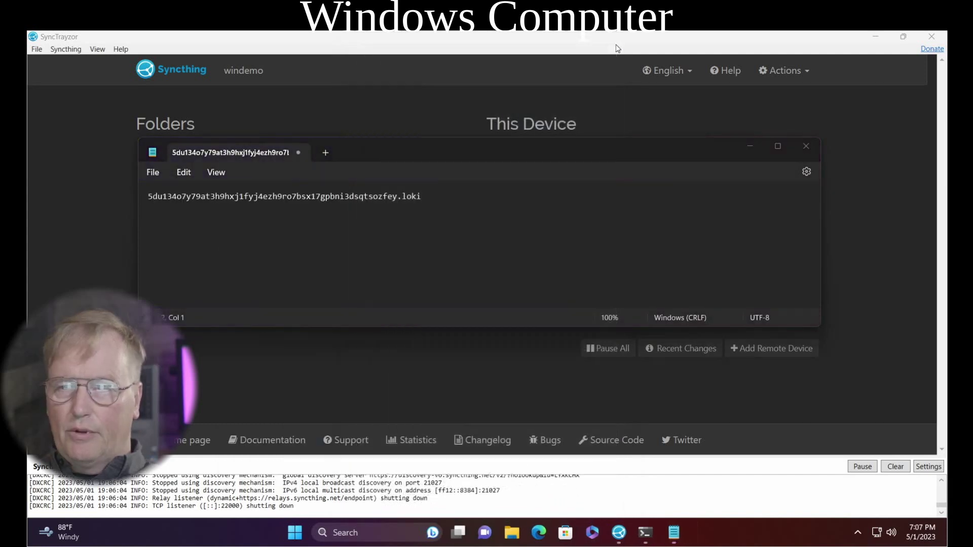
pyautogui.click(799, 126)
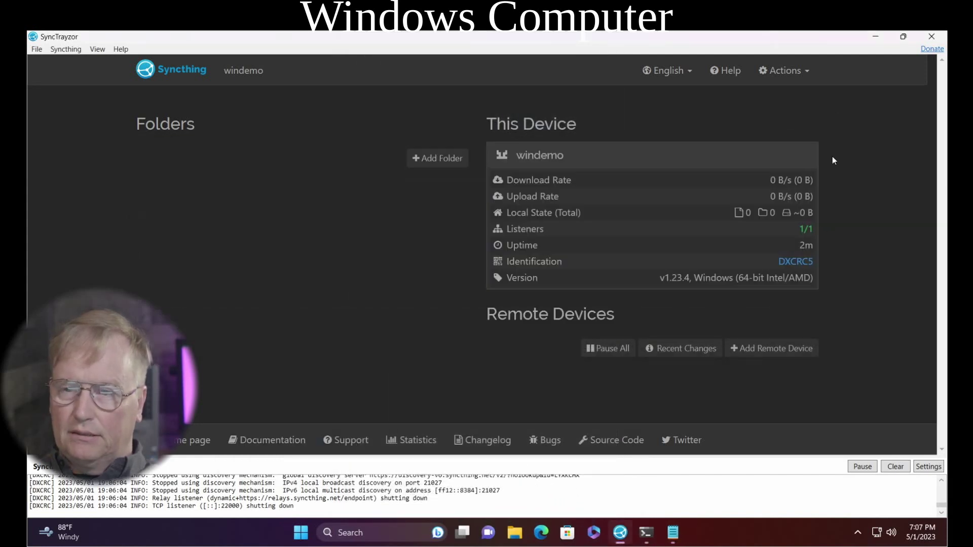
pyautogui.click(795, 262)
pyautogui.click(313, 147)
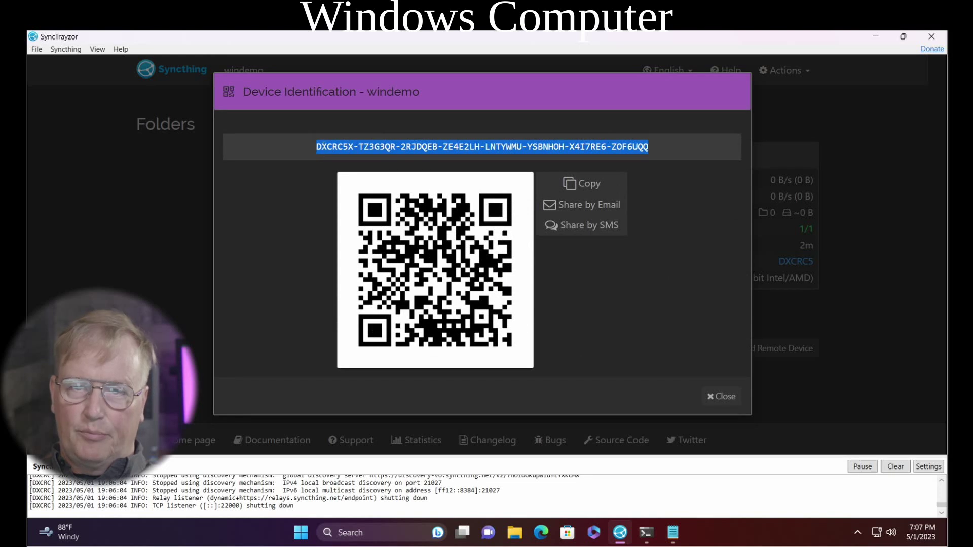
pyautogui.hotkey('alt', 'Tab')
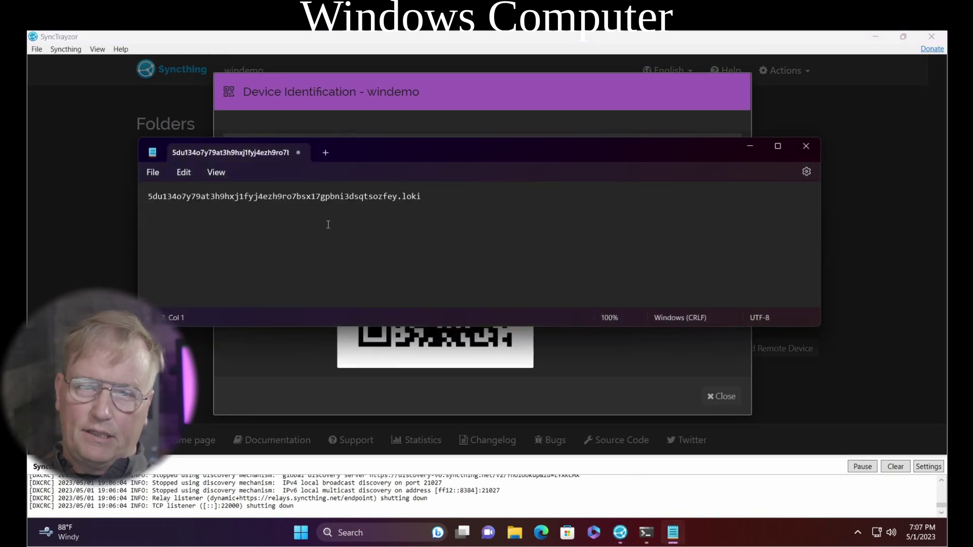
pyautogui.rightClick(327, 223)
pyautogui.click(374, 310)
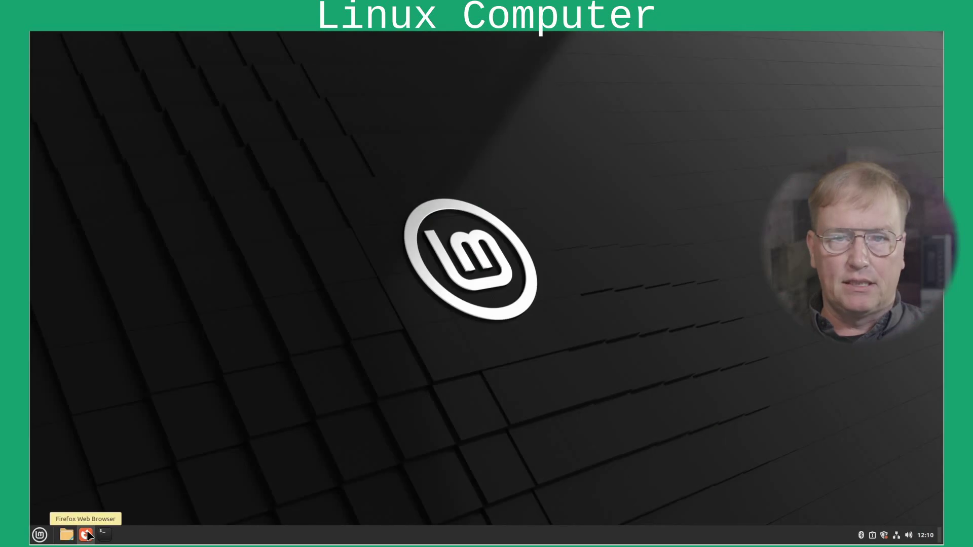
# - Open the deb.oxen.io page in Firefox on the Linux machine and zoom it to 240%
pyautogui.click(86, 534)
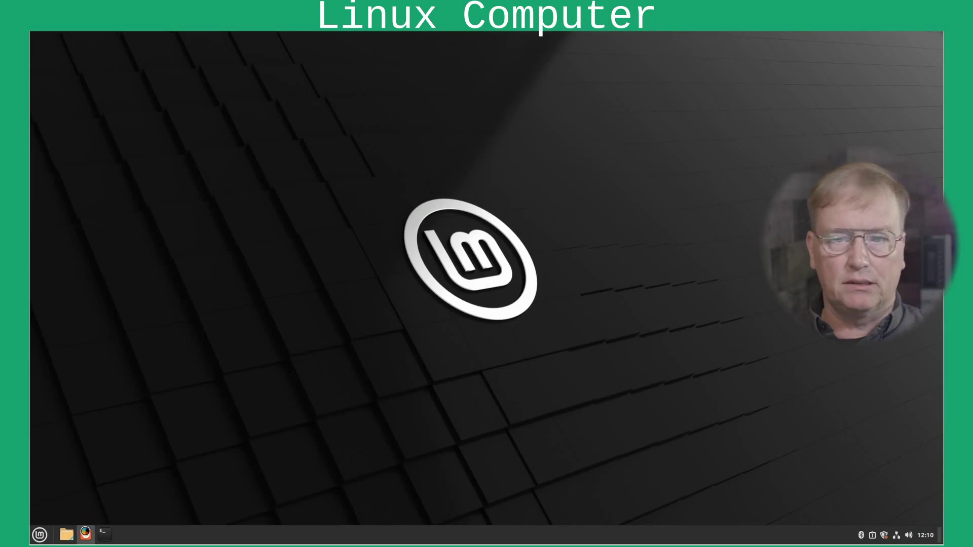
pyautogui.click(221, 74)
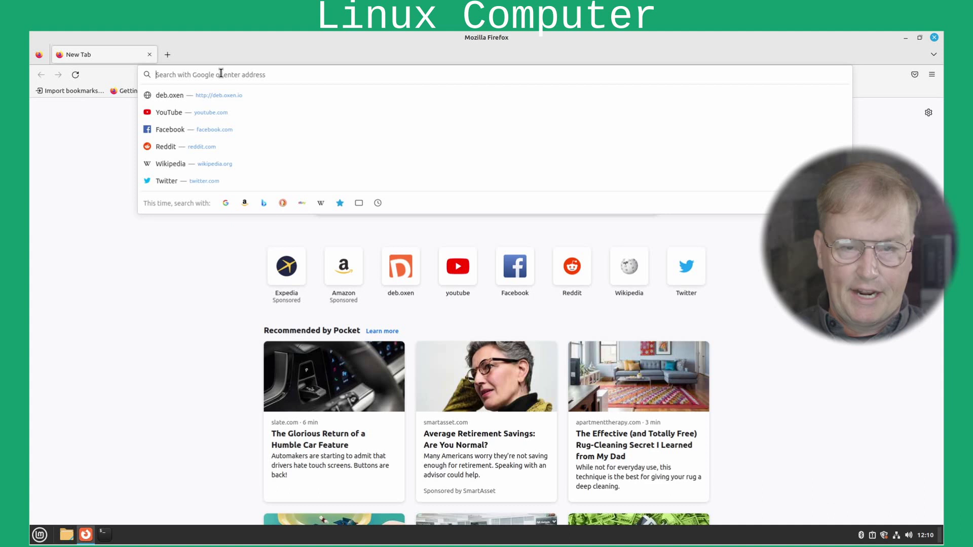
pyautogui.click(187, 95)
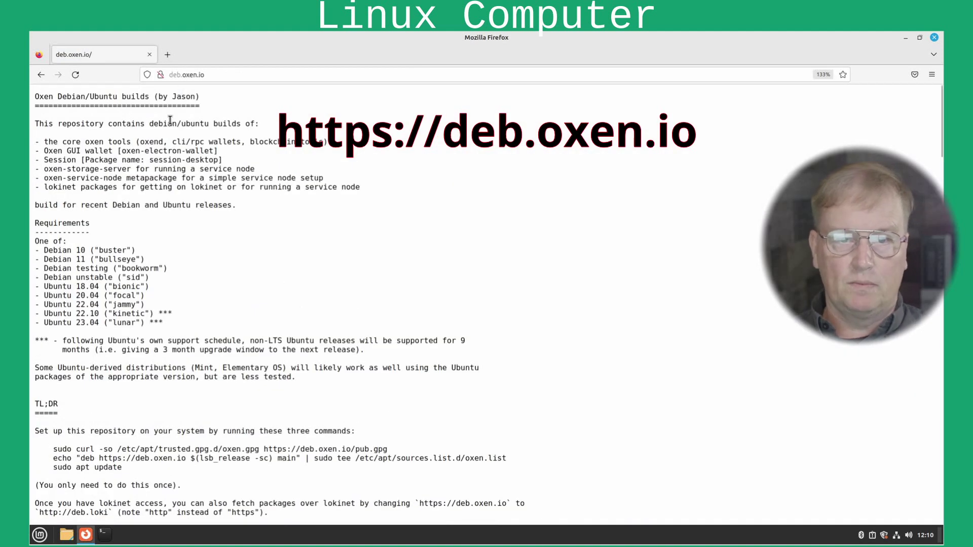
pyautogui.hotkey('ctrl', '+')
pyautogui.hotkey('ctrl', '+')
pyautogui.hotkey('ctrl', '+')
pyautogui.hotkey('ctrl', '+')
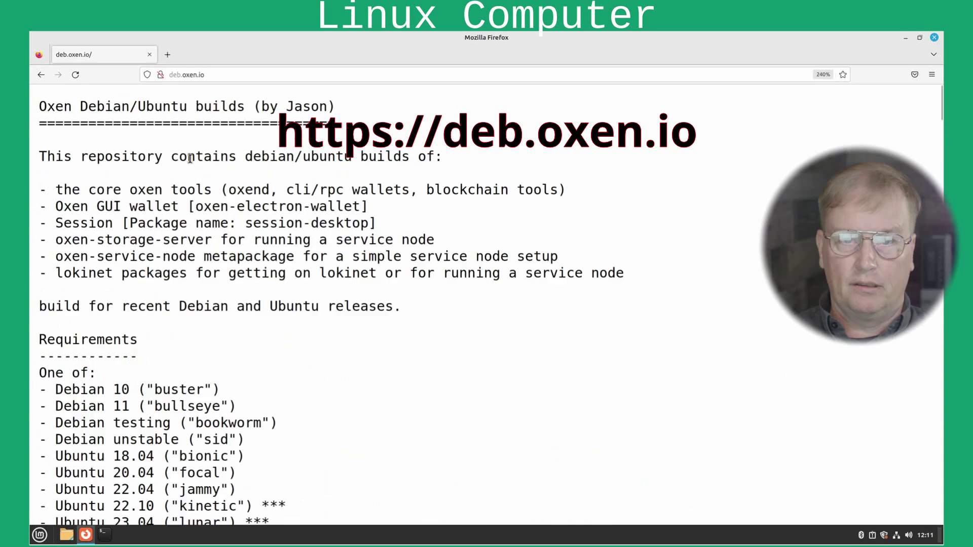
# - Copy the curl command from deb.oxen.io and run it in a terminal to fetch the Oxen key
pyautogui.scroll(-6, 212, 206)
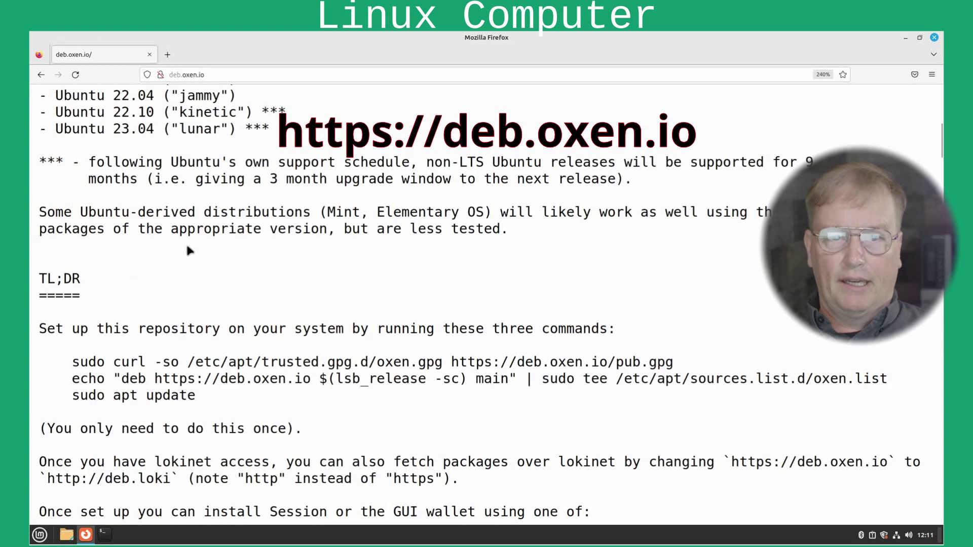
pyautogui.moveTo(72, 361); pyautogui.dragTo(653, 360)
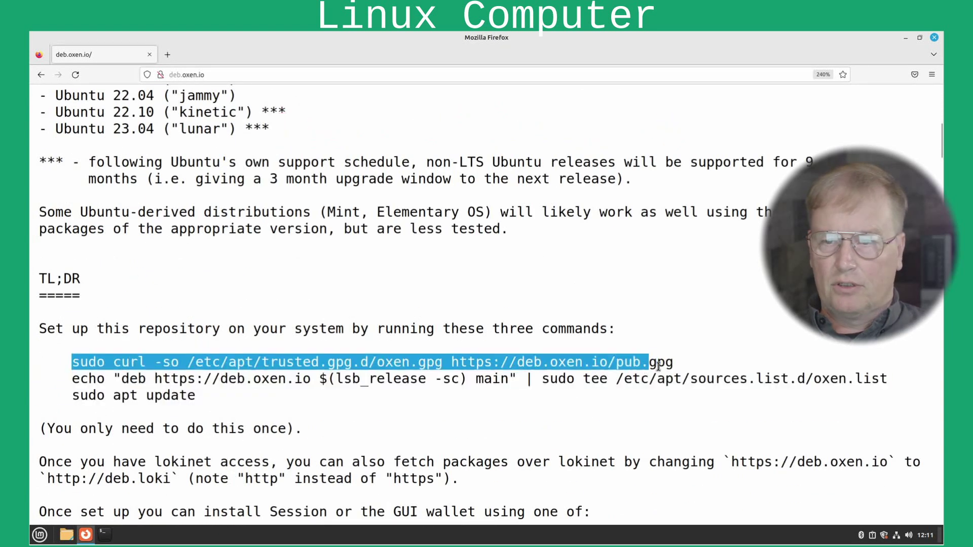
pyautogui.rightClick(648, 361)
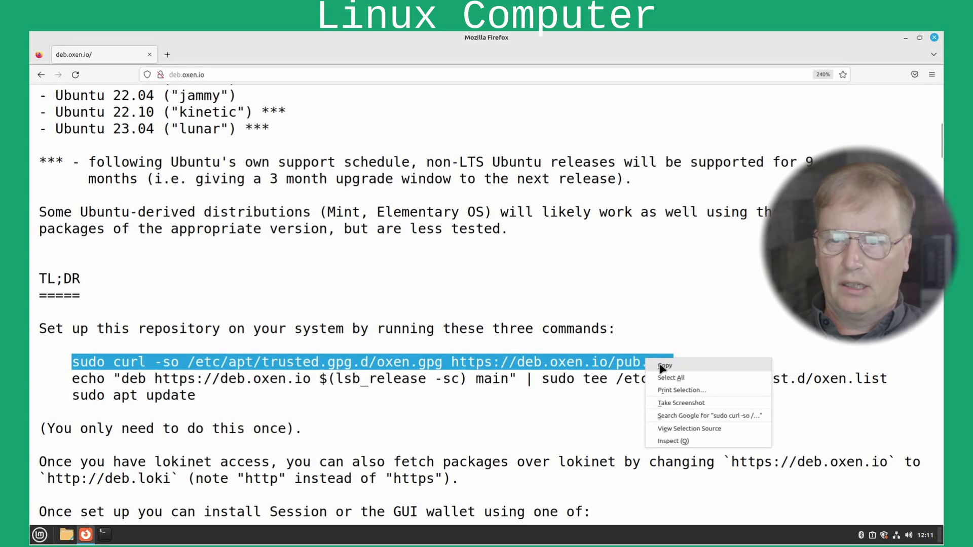
pyautogui.click(664, 366)
pyautogui.click(103, 535)
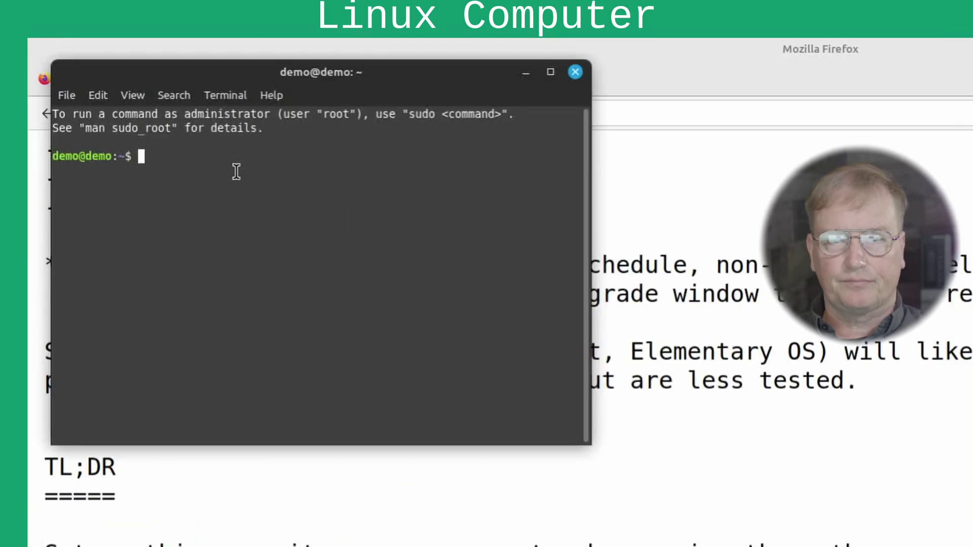
pyautogui.rightClick(240, 173)
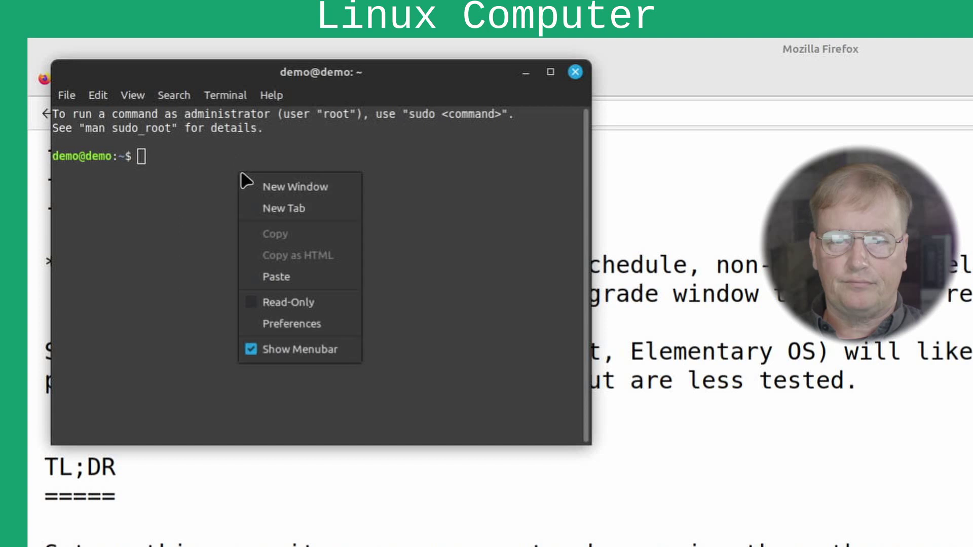
pyautogui.click(276, 276)
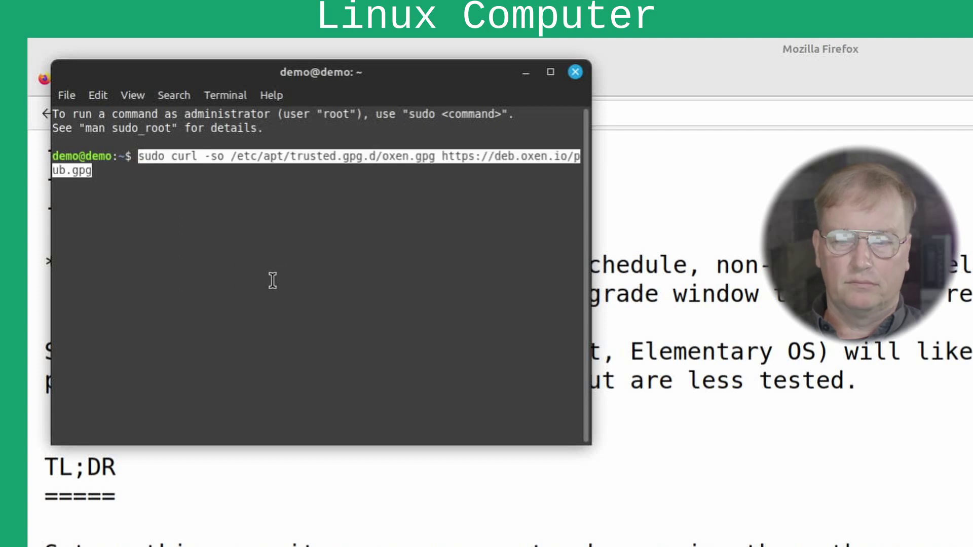
pyautogui.press('Return')
pyautogui.press('Return')
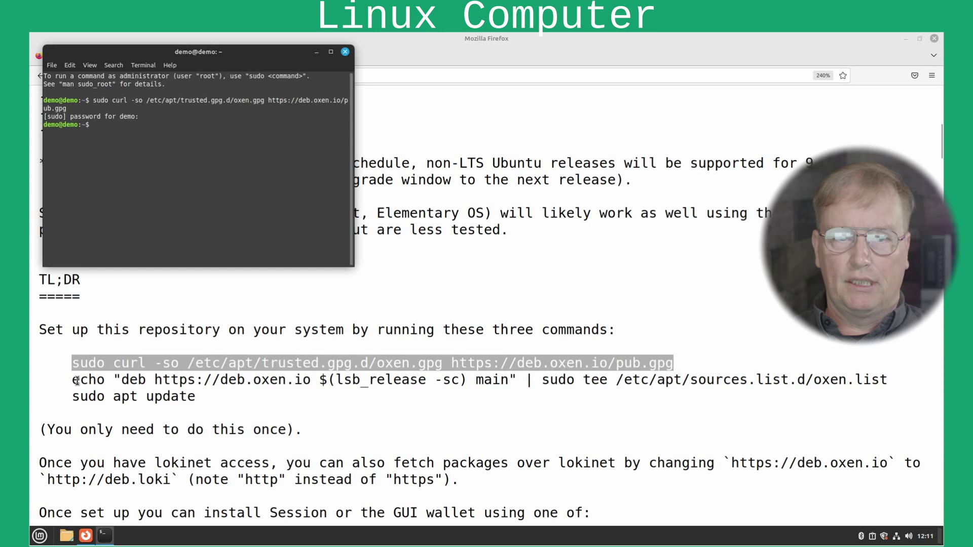
# - Copy the echo command that adds the Oxen repository source, ready to paste in the terminal
pyautogui.click(76, 381)
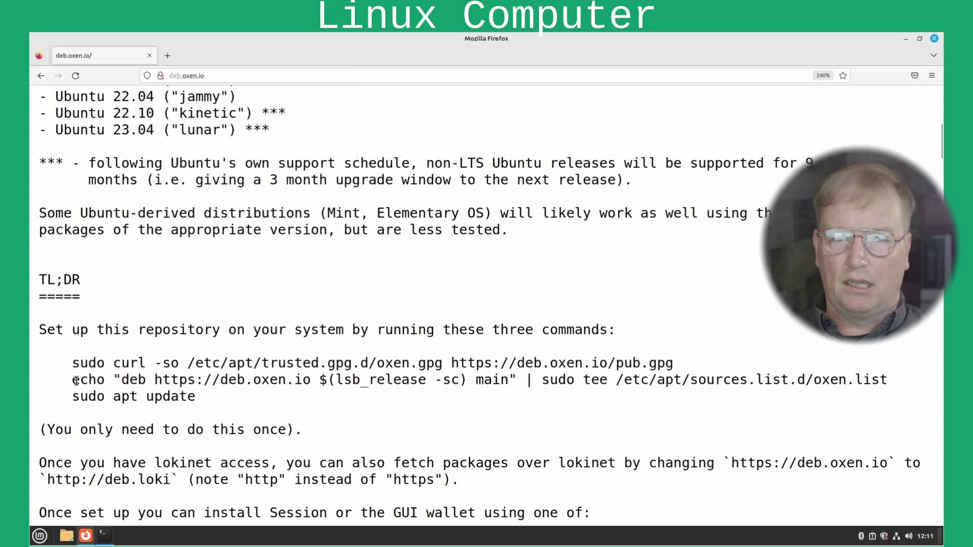
pyautogui.moveTo(74, 379); pyautogui.dragTo(883, 377)
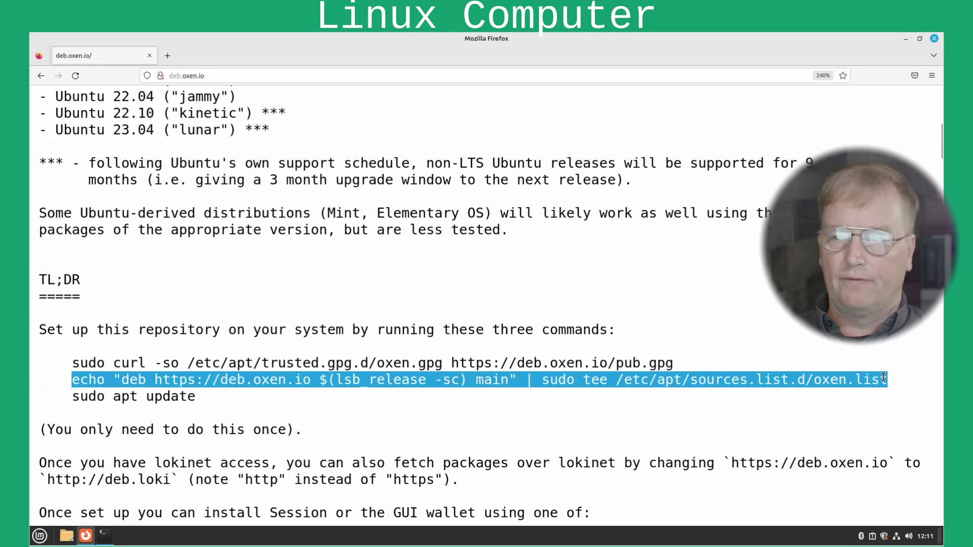
pyautogui.rightClick(876, 379)
pyautogui.click(888, 386)
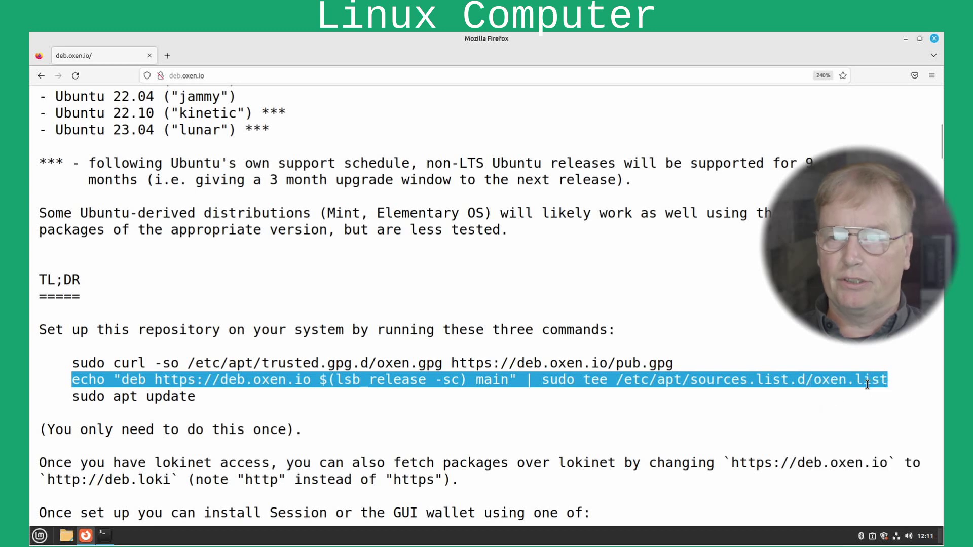
pyautogui.click(103, 539)
pyautogui.rightClick(149, 172)
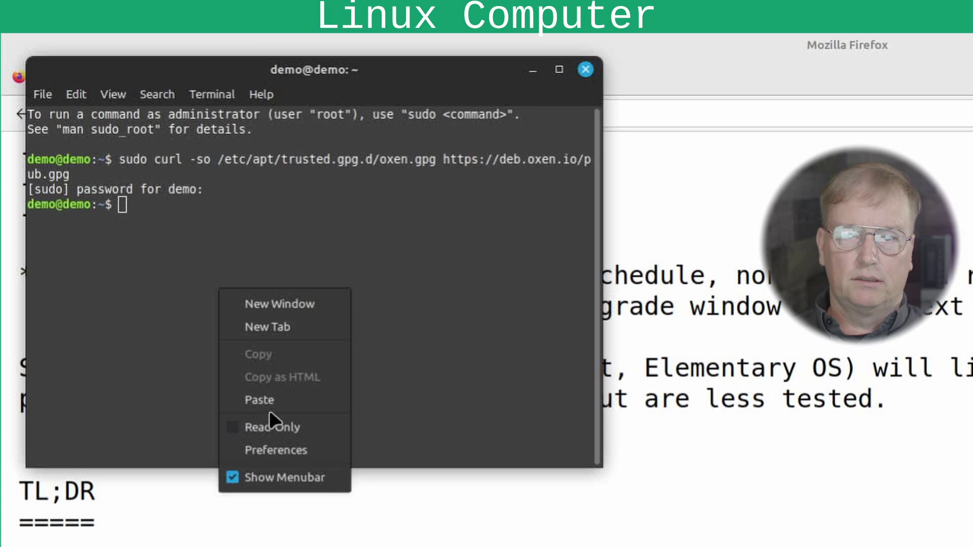
# - Run the echo command with $(lsb_release -sc) replaced by jammy, then run sudo apt update
pyautogui.click(282, 400)
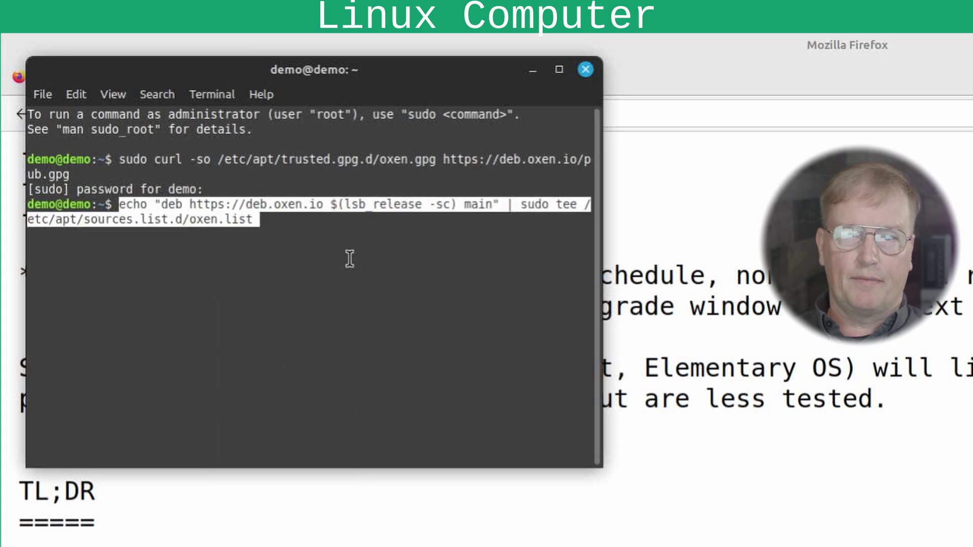
pyautogui.press('Left')
pyautogui.press('Left')
pyautogui.press('Left')
pyautogui.press('Left')
pyautogui.press('Left')
pyautogui.press('Left')
pyautogui.press('Left')
pyautogui.press('Left')
pyautogui.press('Left')
pyautogui.press('Left')
pyautogui.press('Left')
pyautogui.press('Left')
pyautogui.press('Left')
pyautogui.press('Left')
pyautogui.press('Left')
pyautogui.press('Left')
pyautogui.press('Left')
pyautogui.press('Left')
pyautogui.press('Left')
pyautogui.press('Left')
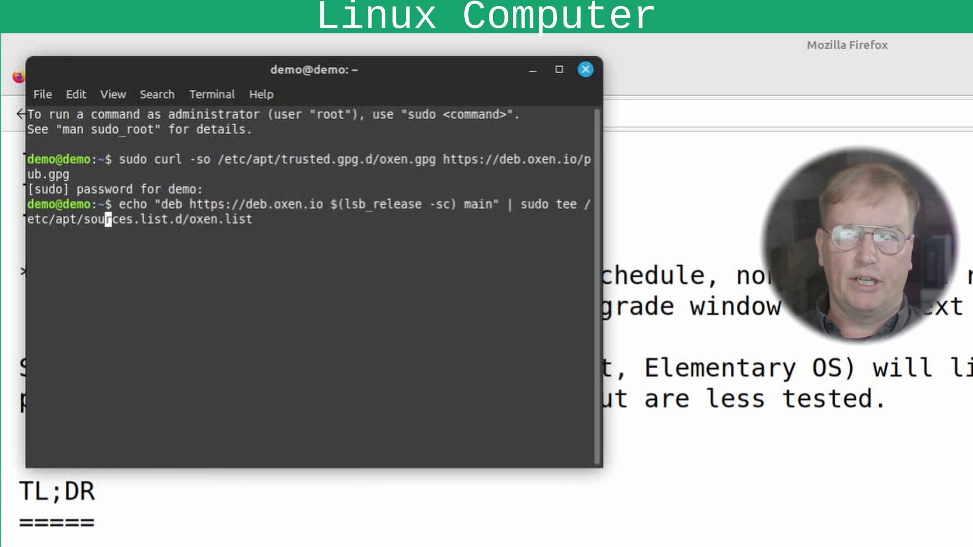
pyautogui.press('Left')
pyautogui.press('Left')
pyautogui.press('Left')
pyautogui.press('Left')
pyautogui.press('Left')
pyautogui.press('Left')
pyautogui.press('Left')
pyautogui.press('Left')
pyautogui.press('Left')
pyautogui.press('Left')
pyautogui.press('Left')
pyautogui.press('Left')
pyautogui.press('Left')
pyautogui.press('Left')
pyautogui.press('Left')
pyautogui.press('Left')
pyautogui.press('Left')
pyautogui.press('Left')
pyautogui.press('Left')
pyautogui.press('Left')
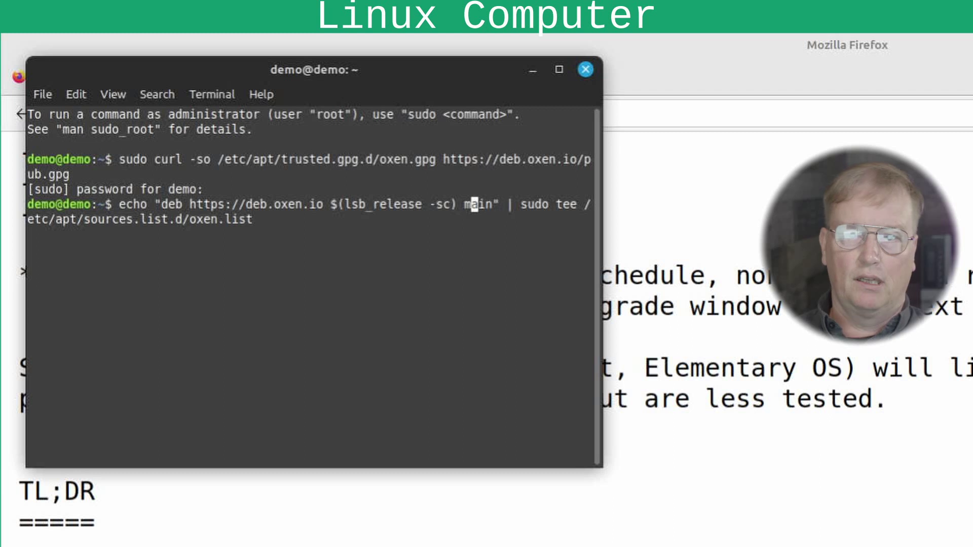
pyautogui.press('Left')
pyautogui.press('Left')
pyautogui.press('BackSpace')
pyautogui.press('BackSpace')
pyautogui.press('BackSpace')
pyautogui.press('BackSpace')
pyautogui.press('BackSpace')
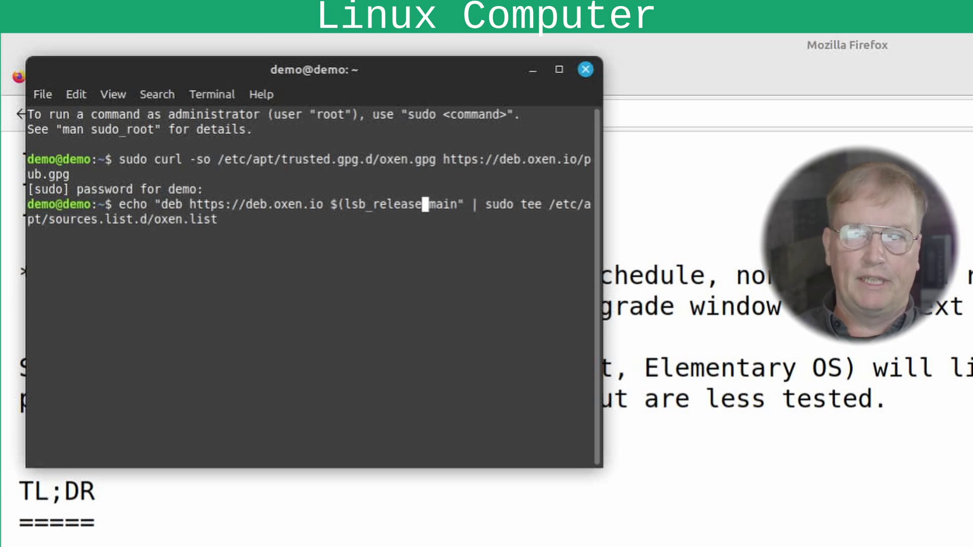
pyautogui.press('BackSpace')
pyautogui.press('BackSpace')
pyautogui.press('BackSpace')
pyautogui.press('BackSpace')
pyautogui.press('BackSpace')
pyautogui.press('BackSpace')
pyautogui.press('BackSpace')
pyautogui.press('BackSpace')
pyautogui.press('BackSpace')
pyautogui.press('BackSpace')
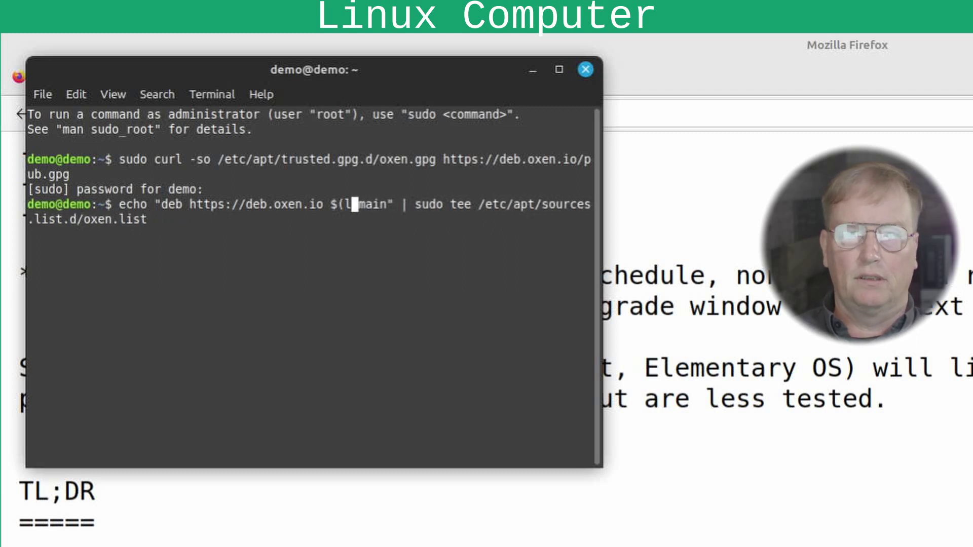
pyautogui.press('BackSpace')
pyautogui.press('BackSpace')
pyautogui.press('BackSpace')
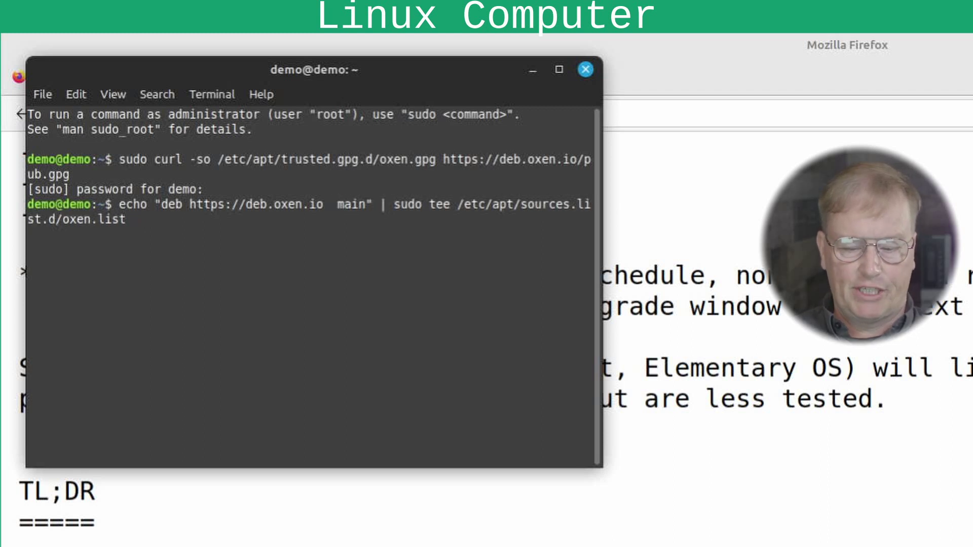
pyautogui.write('jammy')
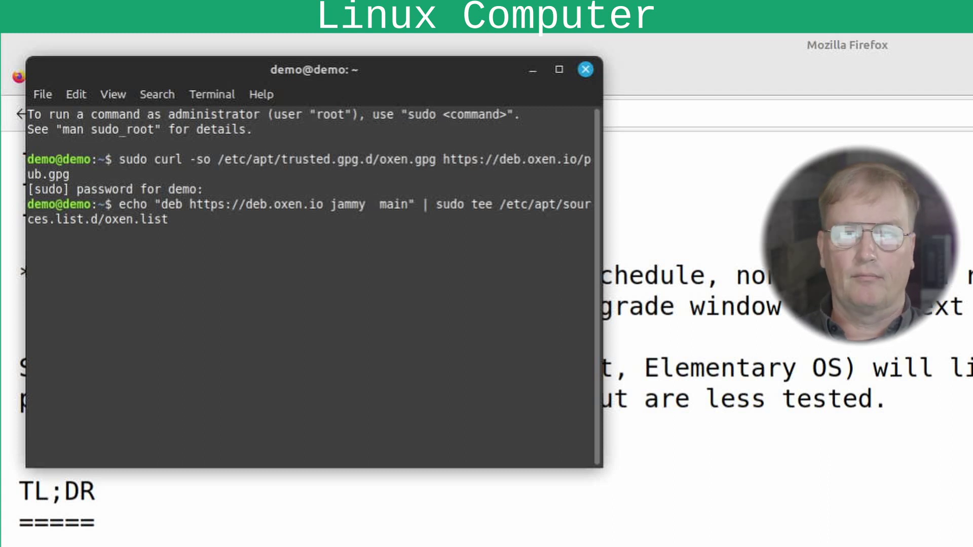
pyautogui.press('Return')
pyautogui.write('sud')
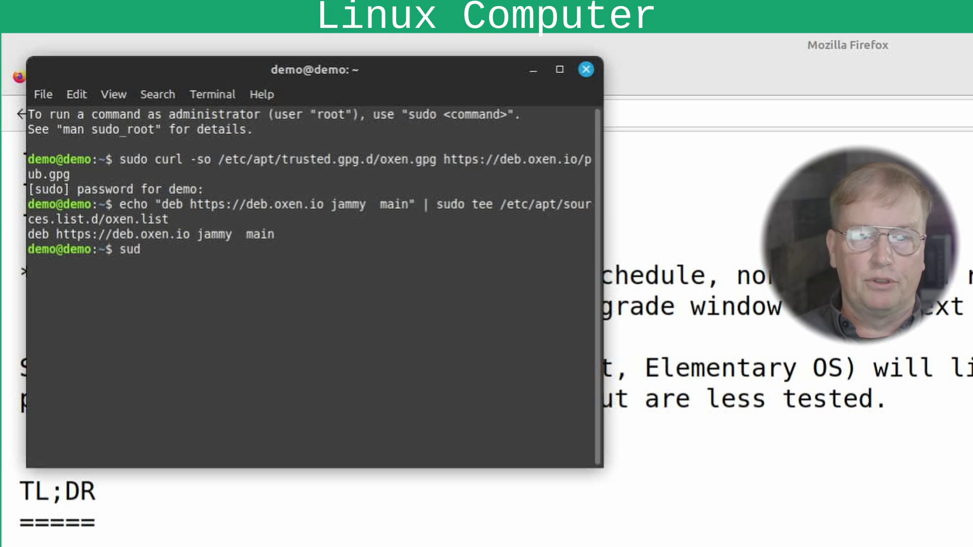
pyautogui.write('o ap')
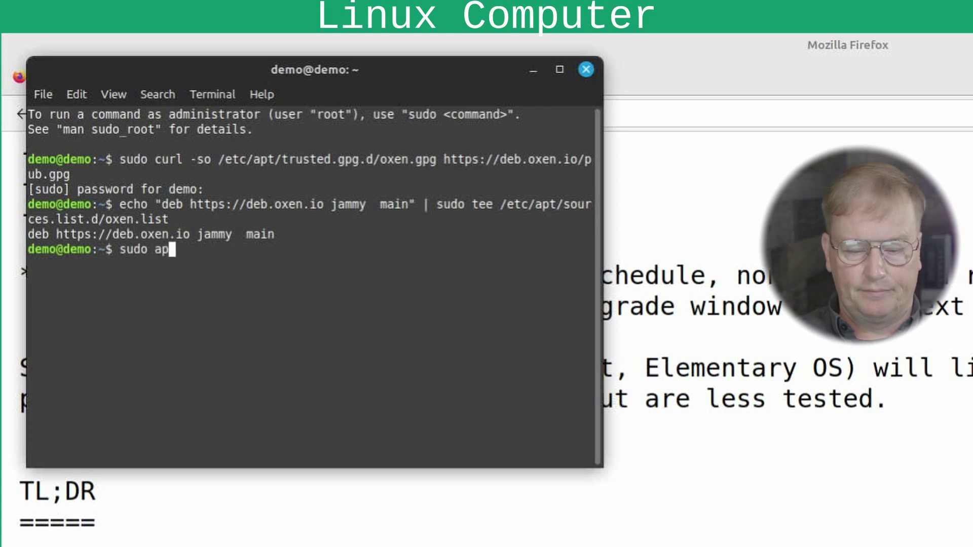
pyautogui.write('t update')
pyautogui.press('Return')
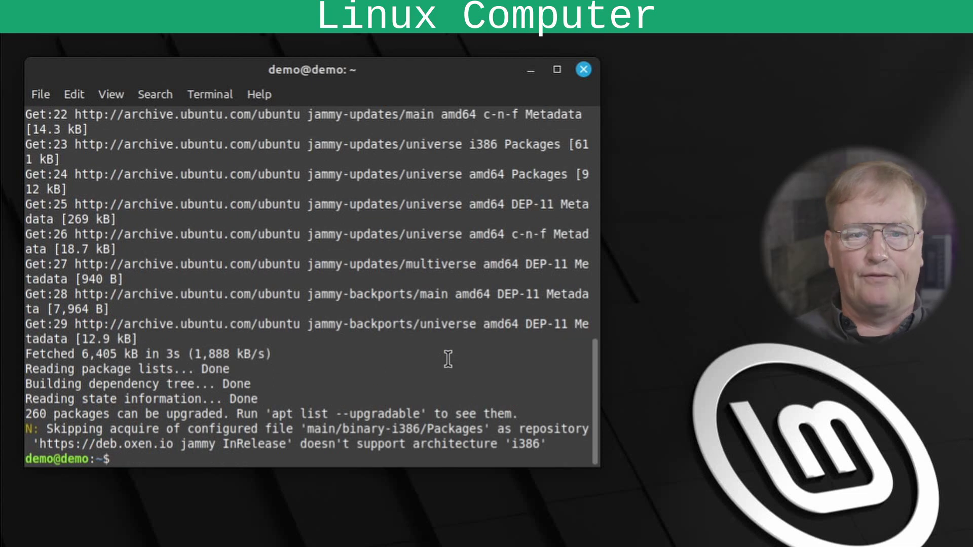
# - Install lokinet-gui with sudo apt install, confirming with y, then enter sudo joe /etc/loki/lokinet.ini
pyautogui.write('sudo')
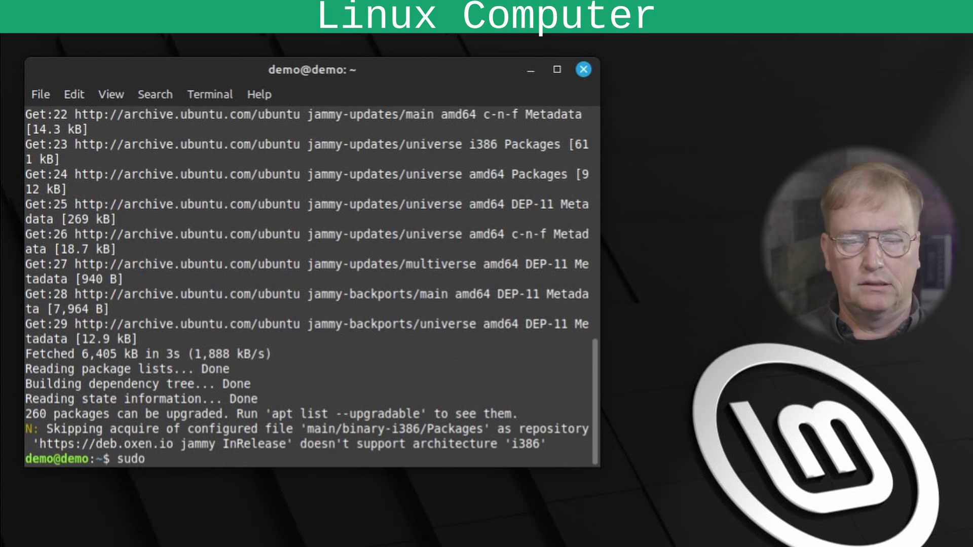
pyautogui.write('apt install lokinet-')
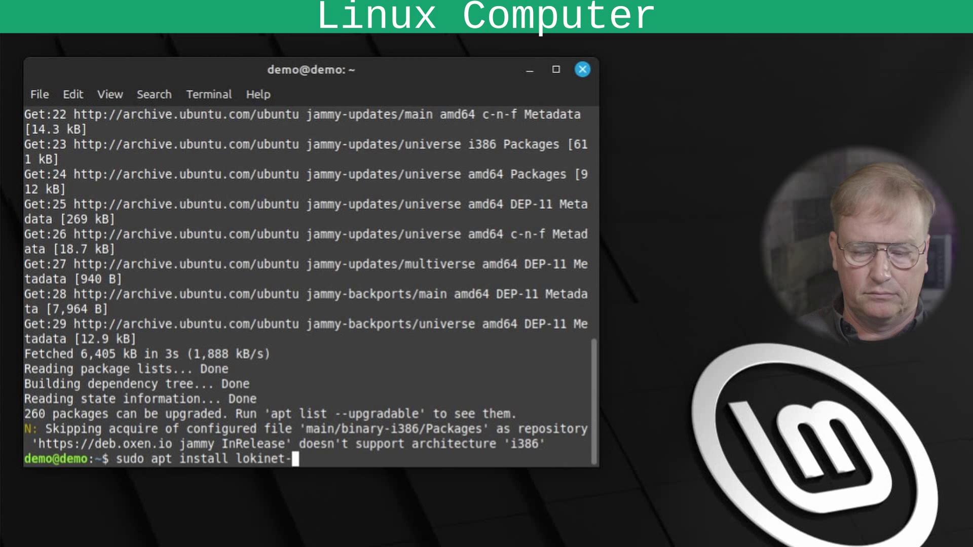
pyautogui.write('gui')
pyautogui.press('Return')
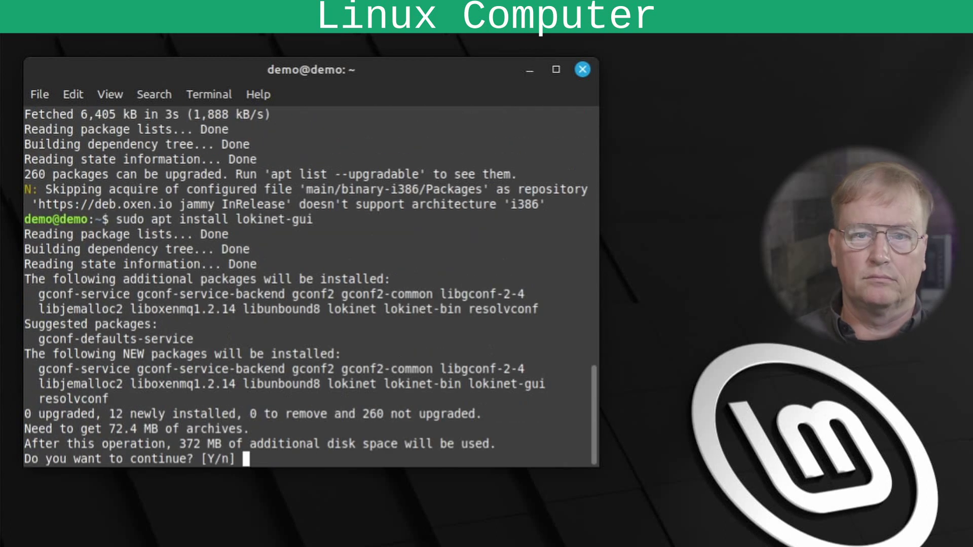
pyautogui.write('y')
pyautogui.press('Return')
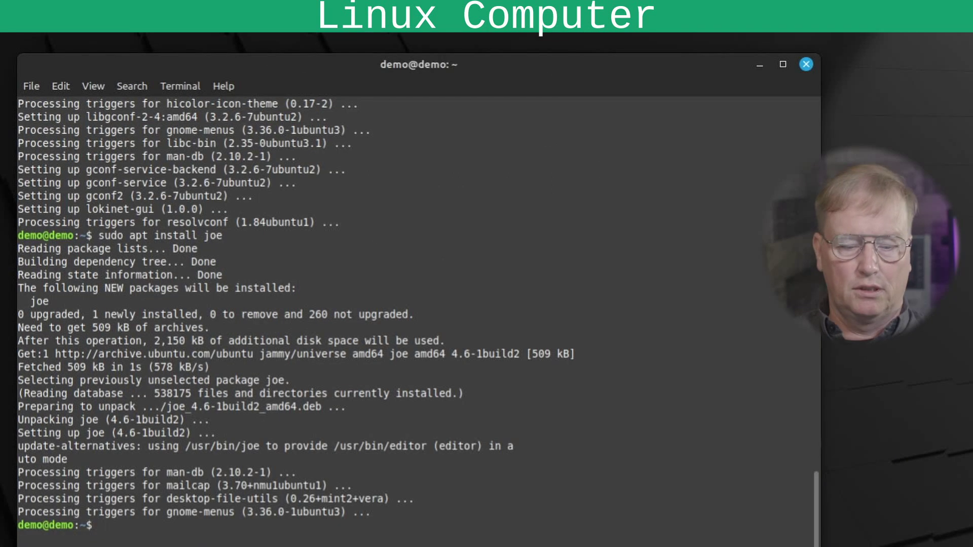
pyautogui.write('sudo joe /')
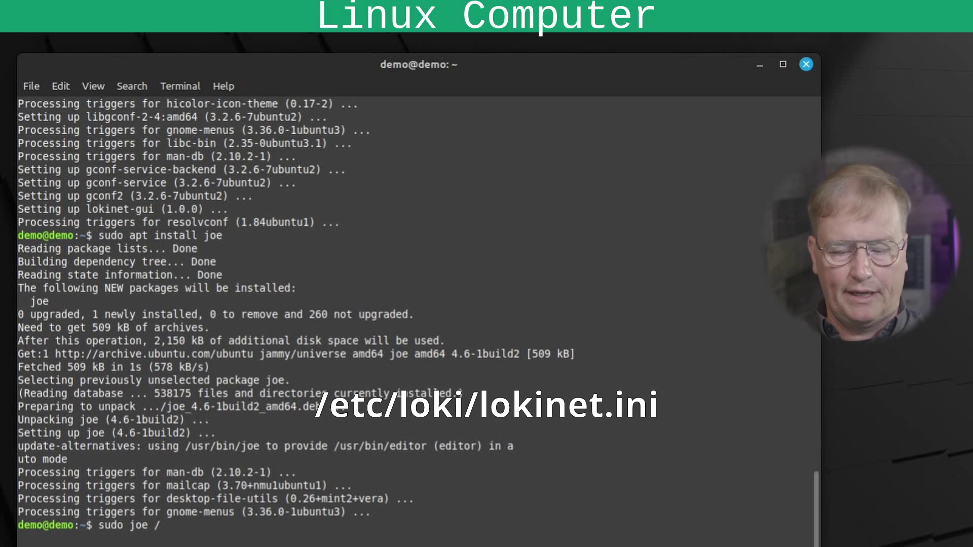
pyautogui.write('etc/loki/lokinet.ini')
# - Add keyfile=/var/lib/lokinet/lokiIP.private to lokinet.ini in joe and save the file
pyautogui.press('Return')
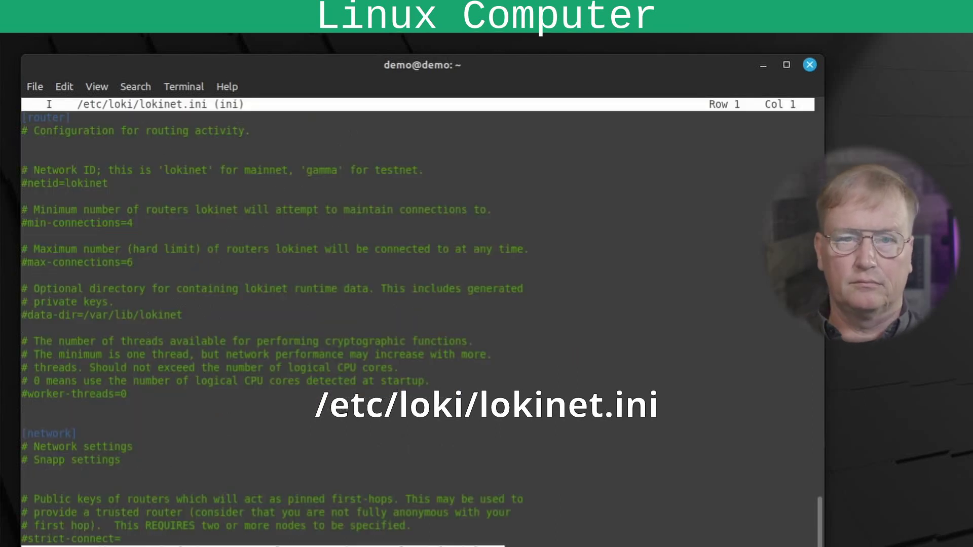
pyautogui.press('Down')
pyautogui.press('Down')
pyautogui.press('Down')
pyautogui.press('Down')
pyautogui.press('Down')
pyautogui.press('Down')
pyautogui.press('Down')
pyautogui.press('Down')
pyautogui.press('Down')
pyautogui.press('Down')
pyautogui.press('Down')
pyautogui.press('Down')
pyautogui.press('Down')
pyautogui.press('Down')
pyautogui.press('Down')
pyautogui.press('Down')
pyautogui.press('Down')
pyautogui.press('Down')
pyautogui.press('Down')
pyautogui.press('Down')
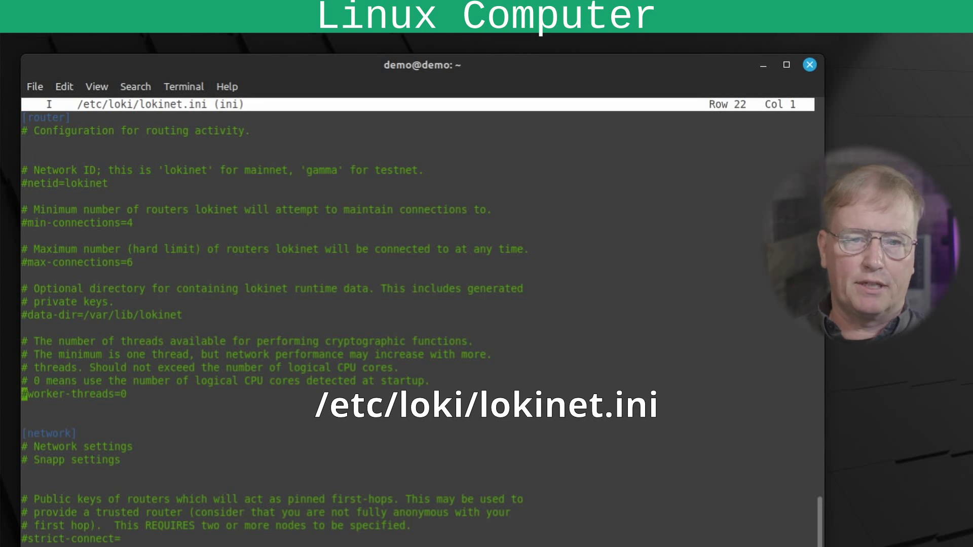
pyautogui.press('Down')
pyautogui.press('Down')
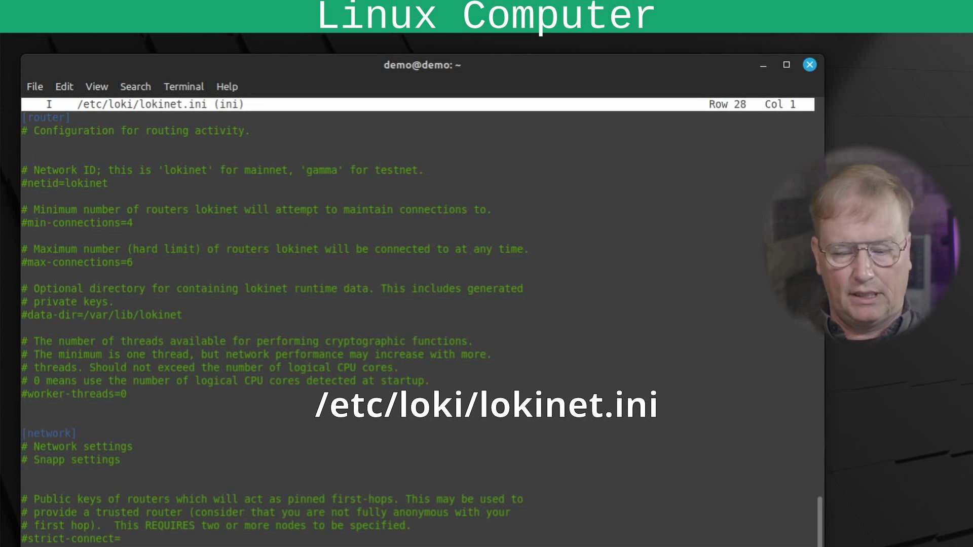
pyautogui.write('keyfil')
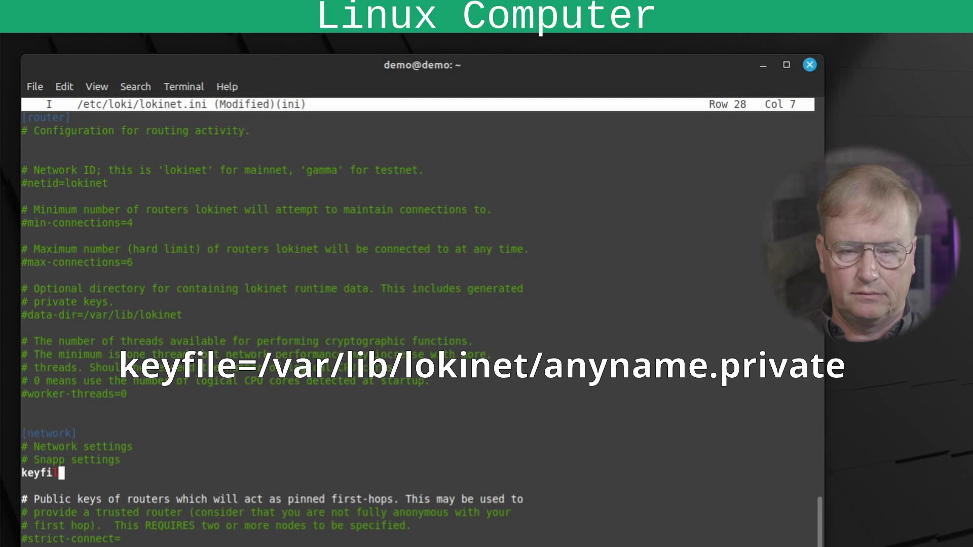
pyautogui.write('e=')
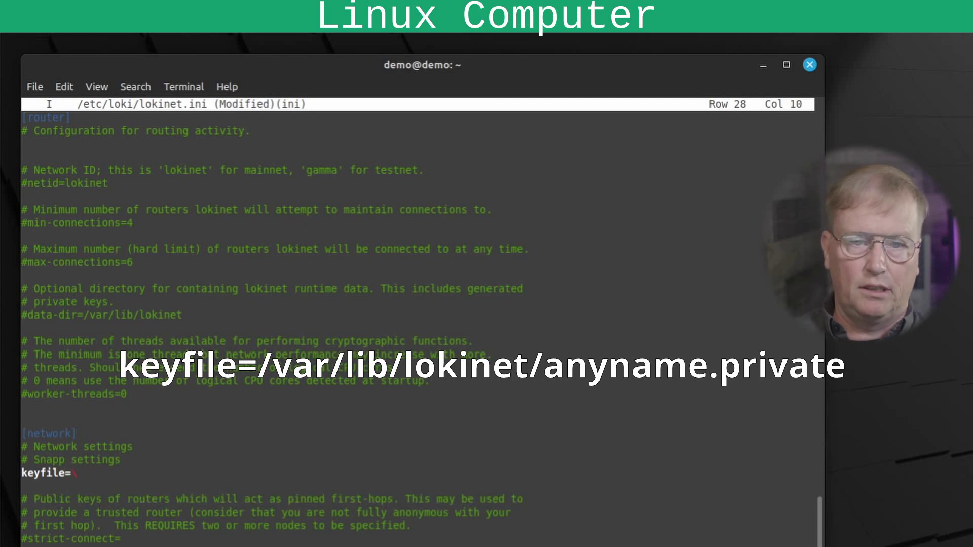
pyautogui.press('BackSpace')
pyautogui.write('/va')
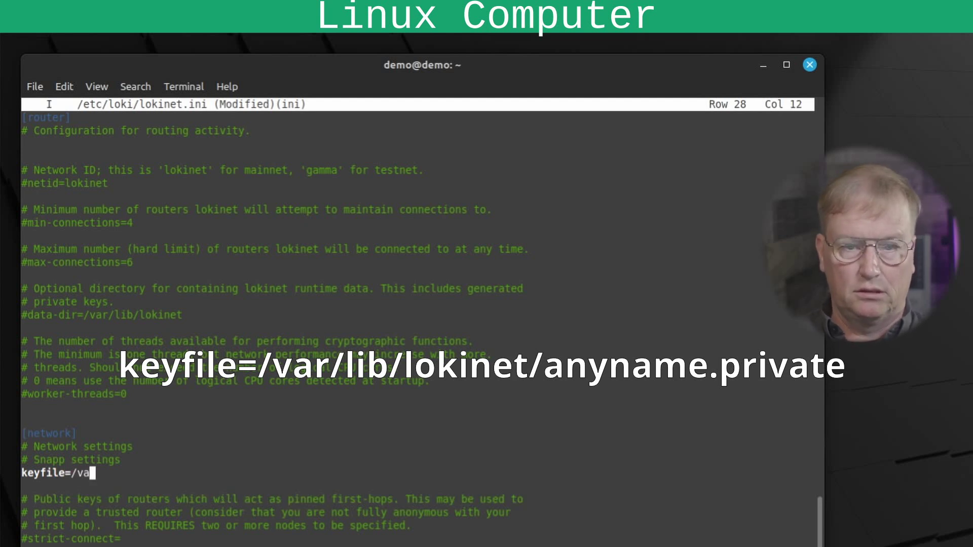
pyautogui.write('r/li')
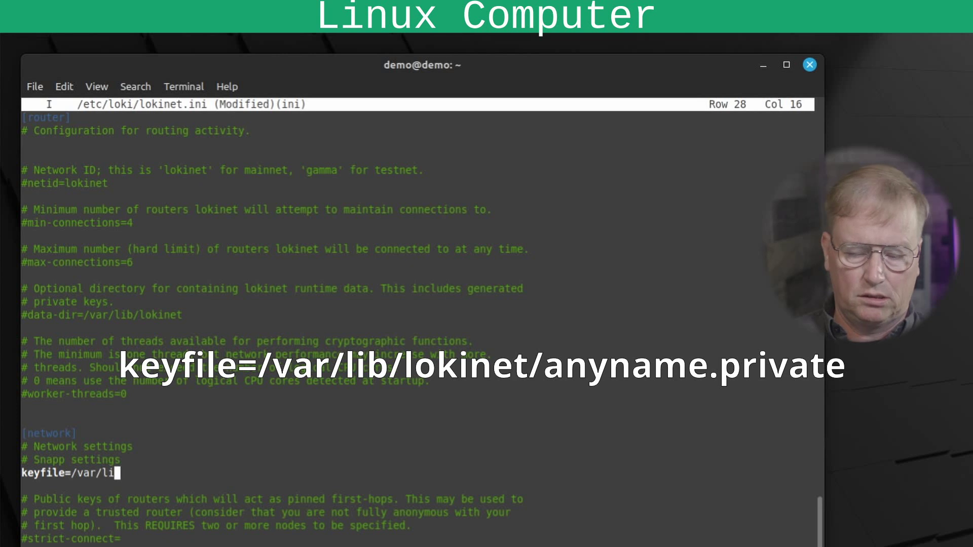
pyautogui.write('b/lokin')
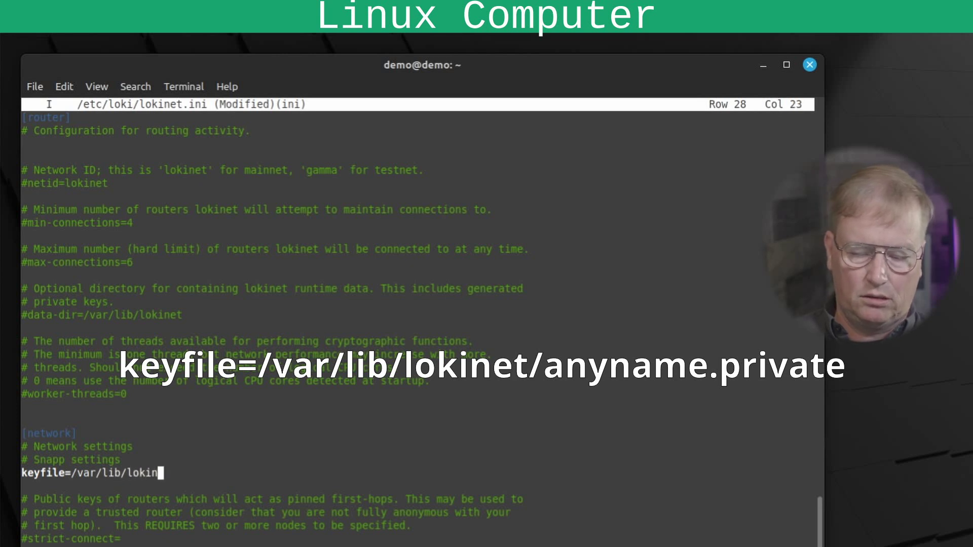
pyautogui.write('et/')
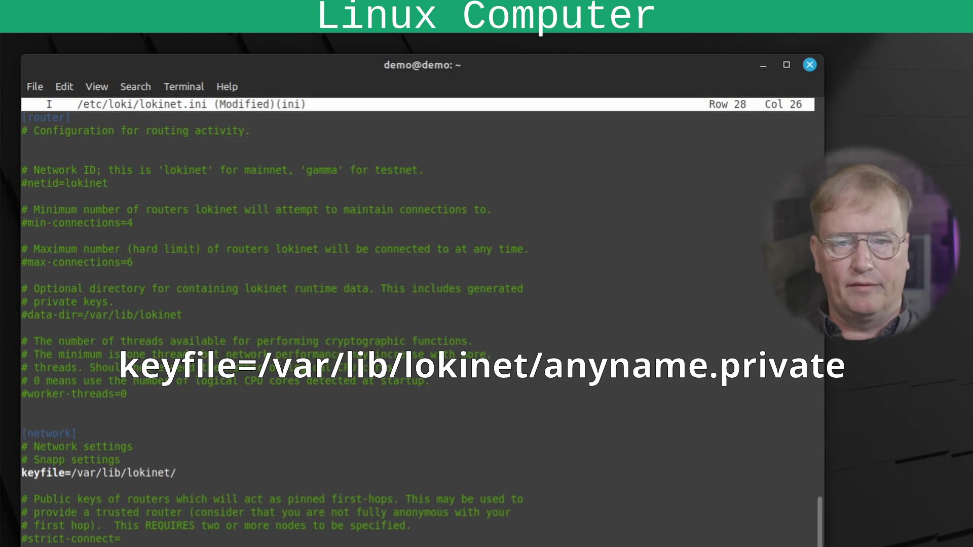
pyautogui.write('loki')
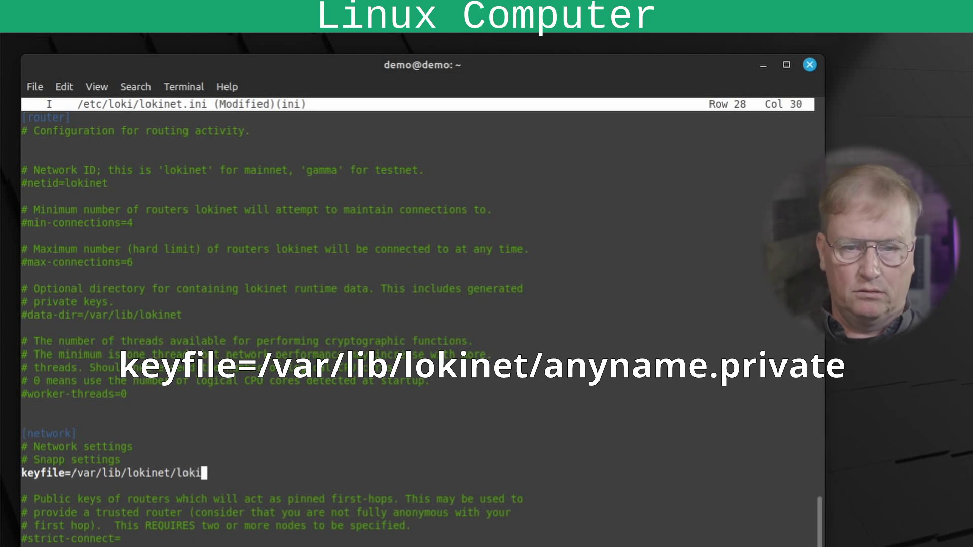
pyautogui.write('IP')
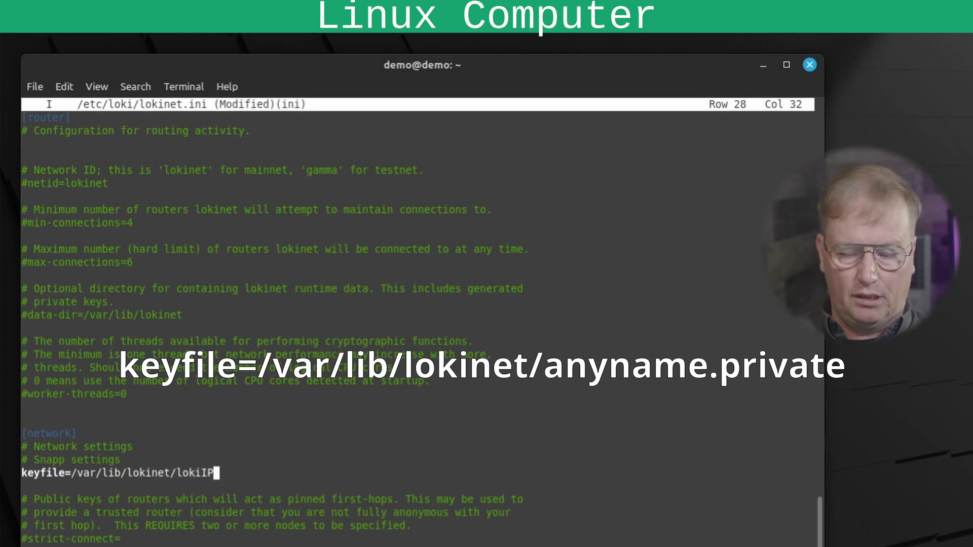
pyautogui.write('.priva')
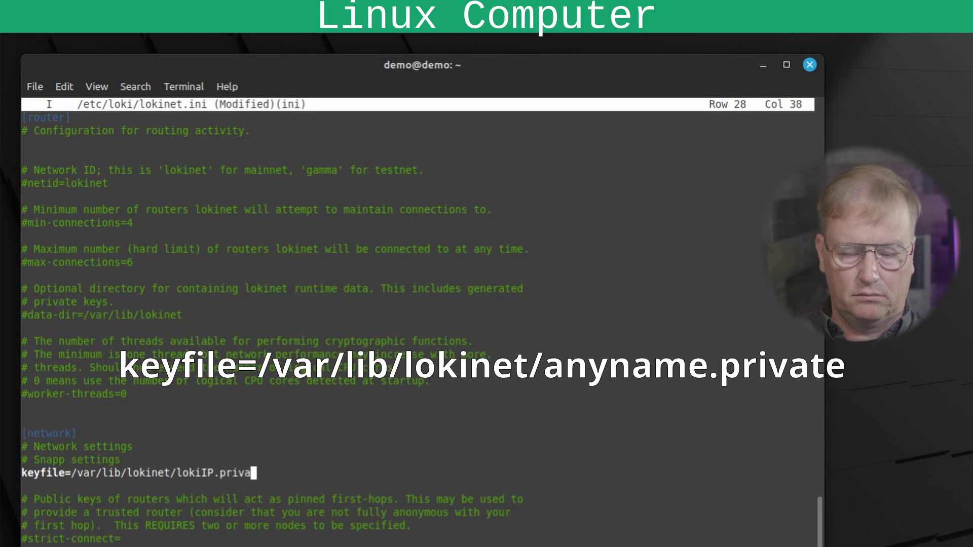
pyautogui.write('te')
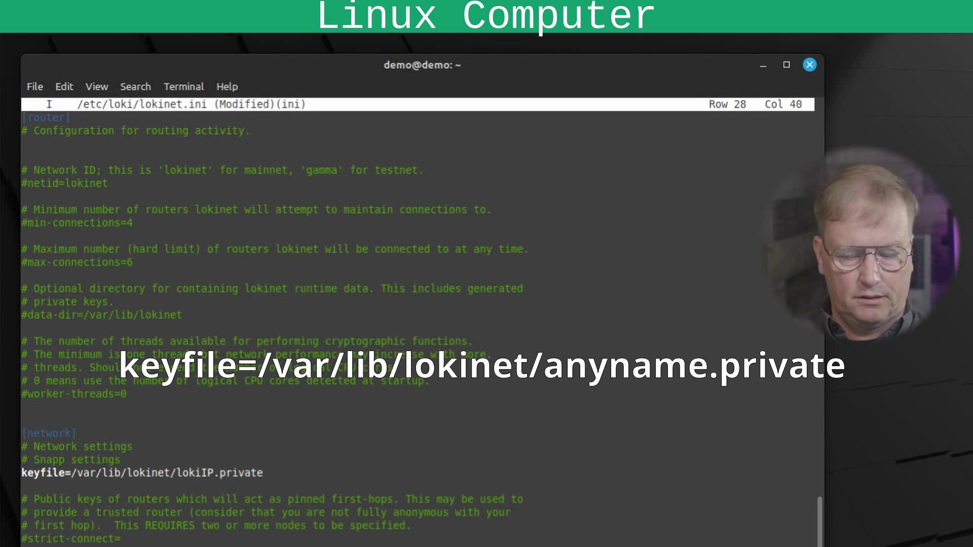
pyautogui.hotkey('ctrl', 'k')
pyautogui.press('x')
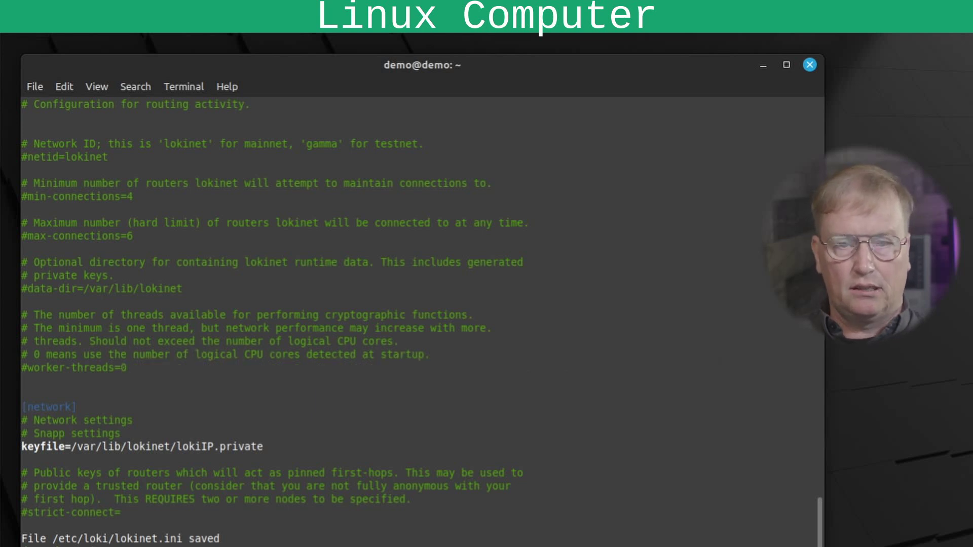
# - Restart the lokinet service with sudo systemctl restart lokinet
pyautogui.write('sudo ')
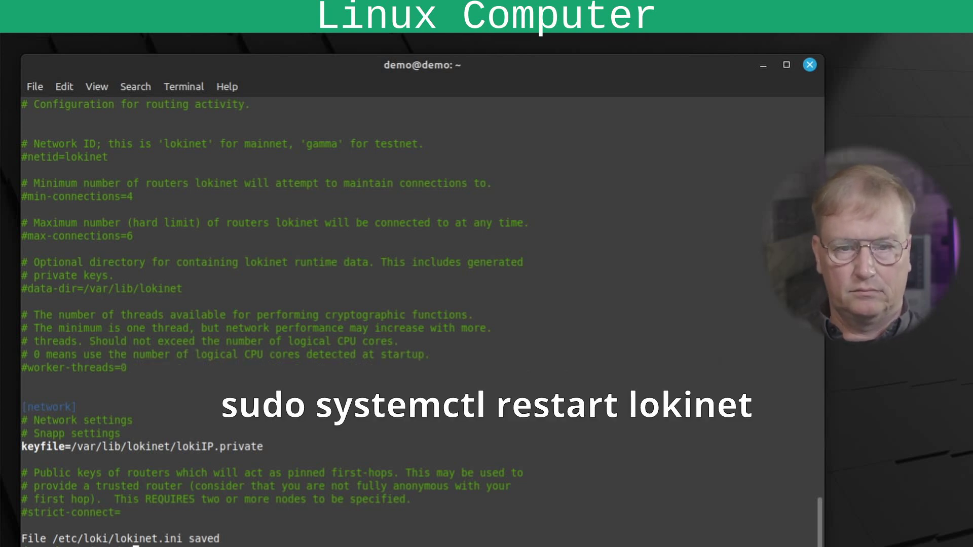
pyautogui.write('systemctl restart loki')
pyautogui.press('BackSpace')
pyautogui.press('BackSpace')
pyautogui.write('kinet')
pyautogui.press('Return')
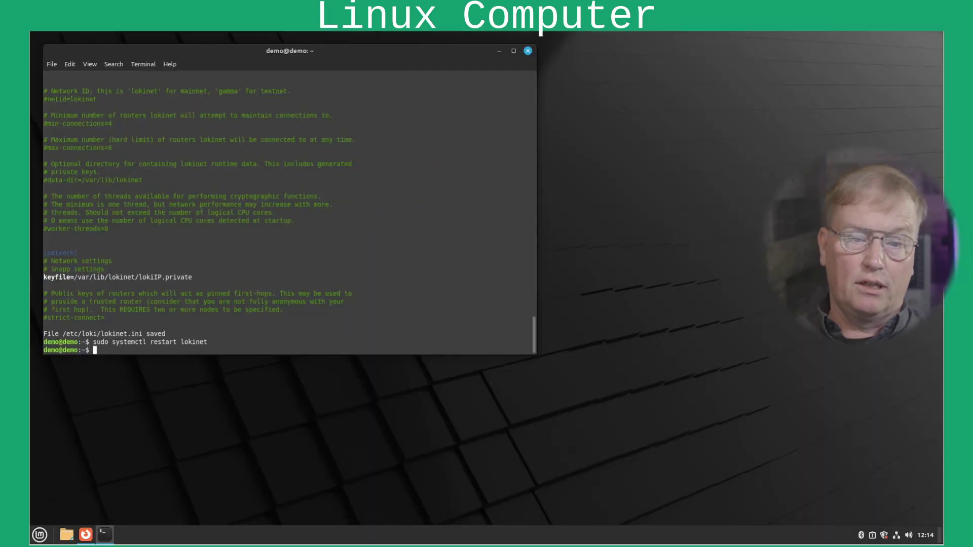
pyautogui.click(39, 534)
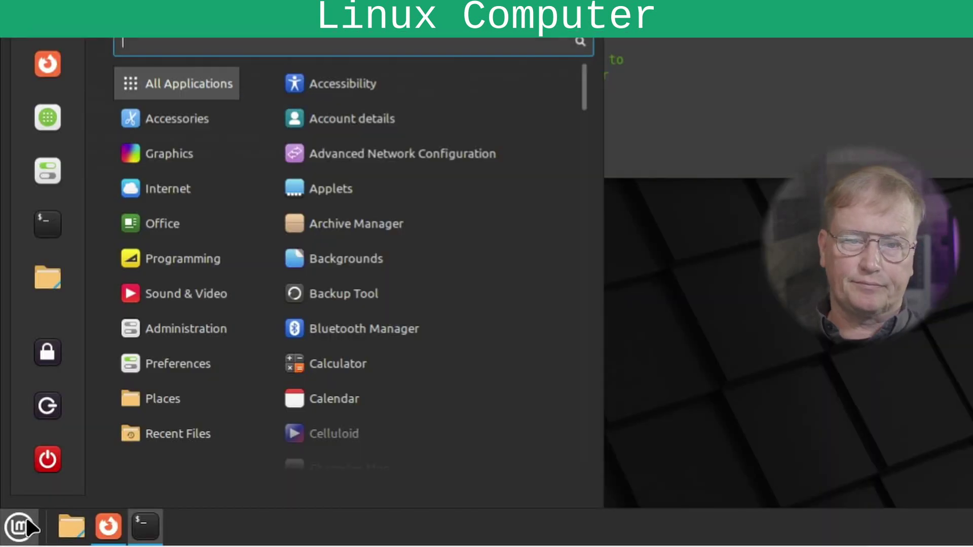
pyautogui.write('lok')
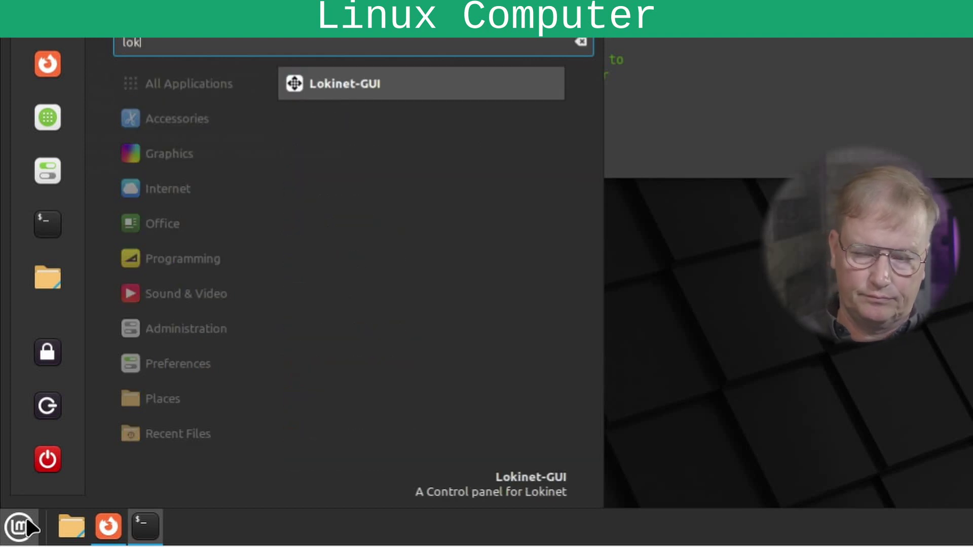
pyautogui.write('in')
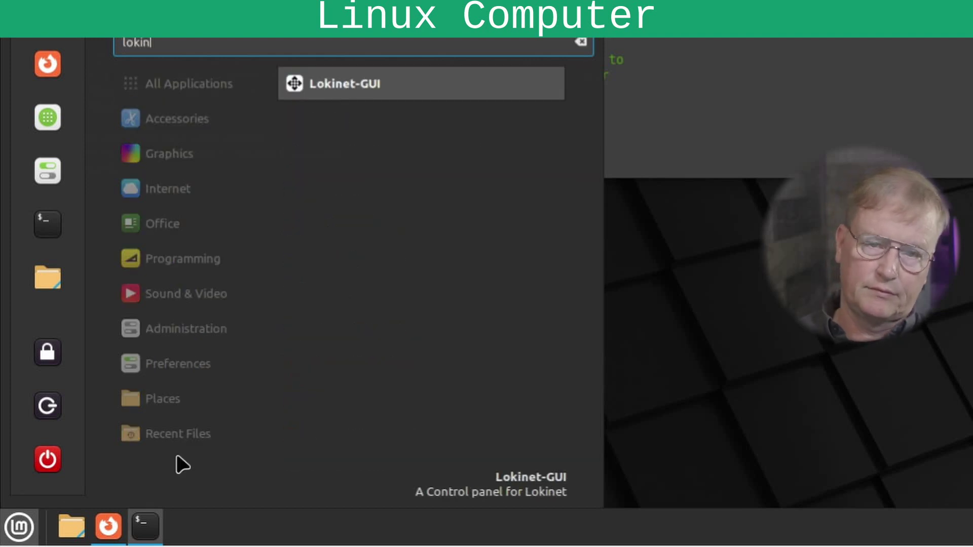
pyautogui.click(311, 86)
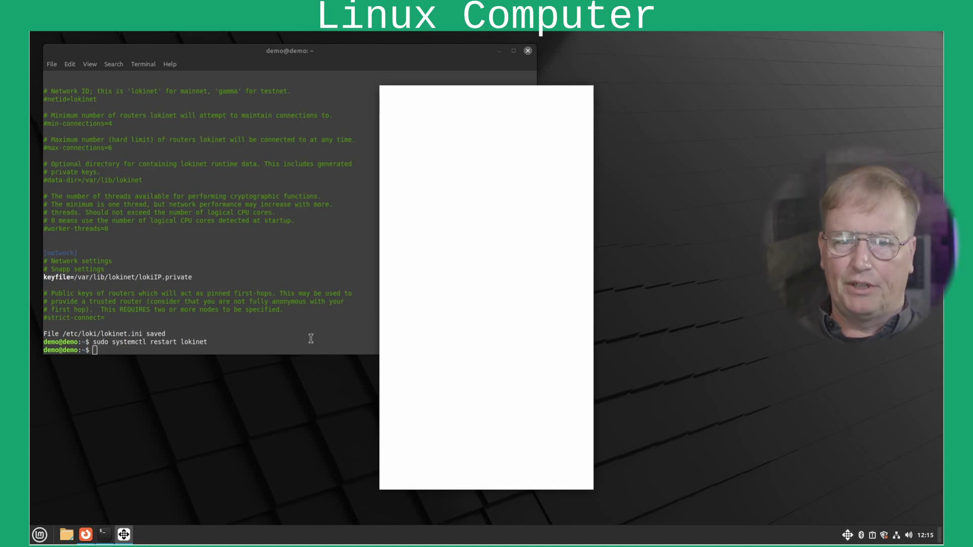
pyautogui.rightClick(124, 535)
pyautogui.click(99, 513)
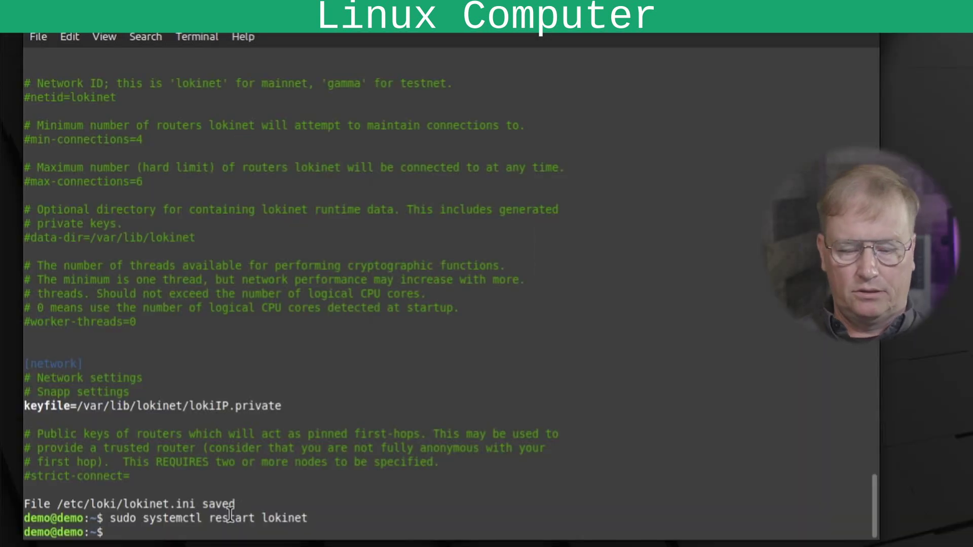
# - In joe, replace %U with --no-sandbox on the Exec line of lokinet-gui.desktop and save
pyautogui.write('sudo joe')
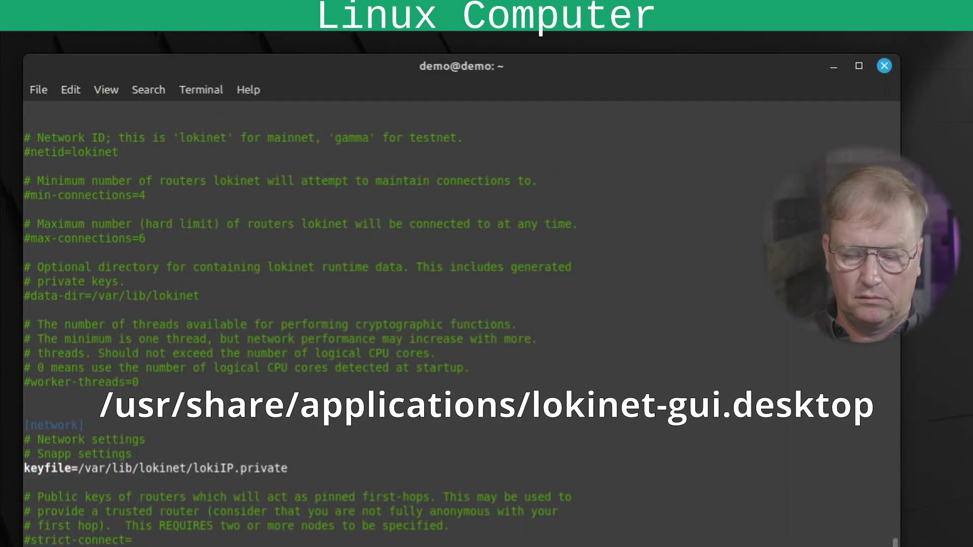
pyautogui.press('Return')
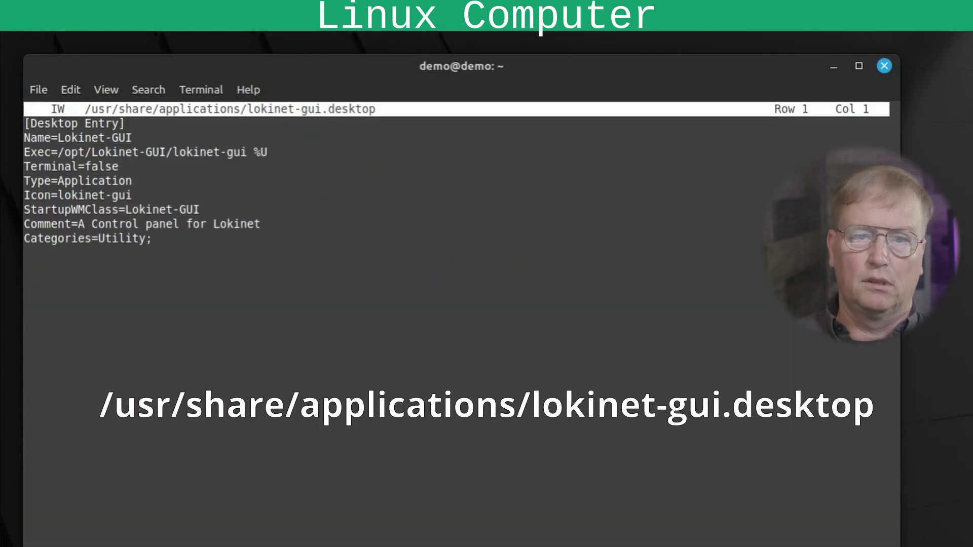
pyautogui.press('Down')
pyautogui.press('Down')
pyautogui.press('Down')
pyautogui.press('Left')
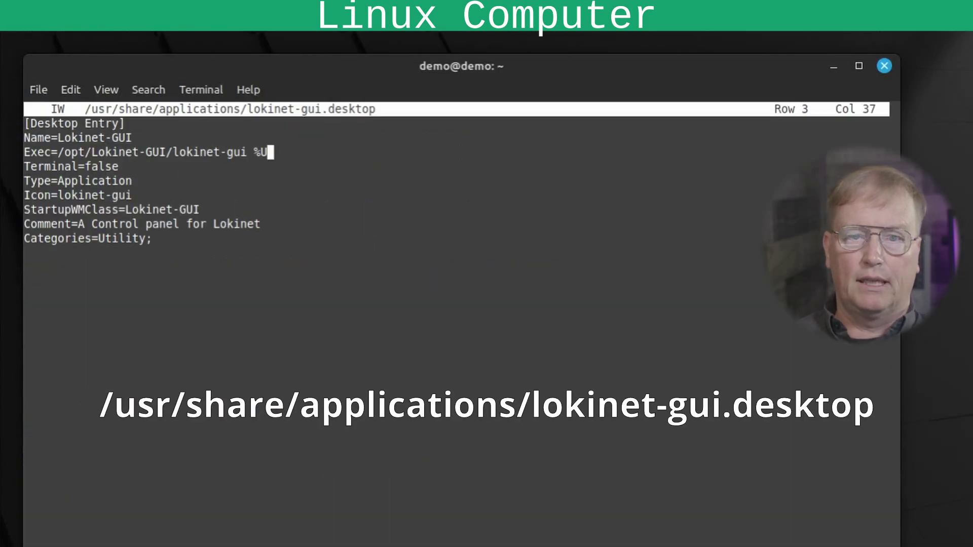
pyautogui.press('BackSpace')
pyautogui.press('BackSpace')
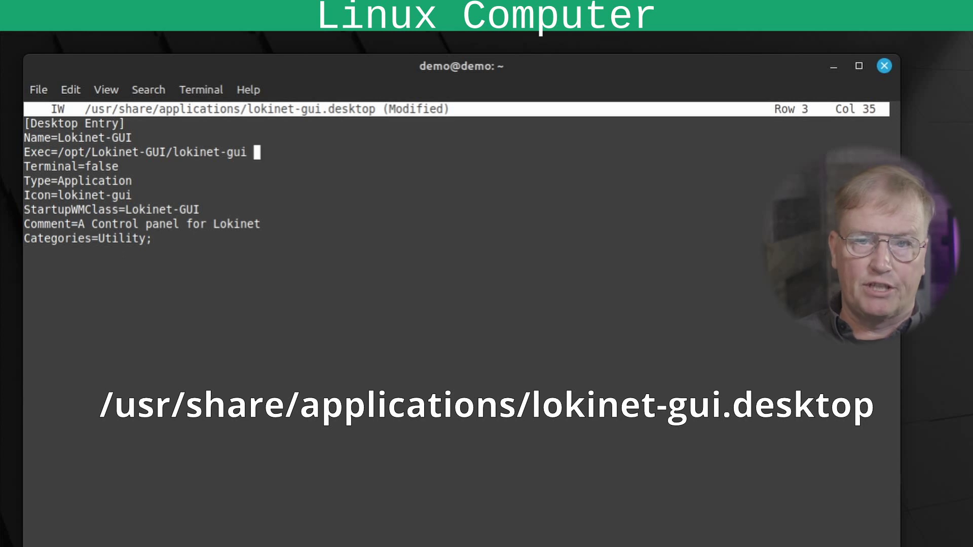
pyautogui.write('--no')
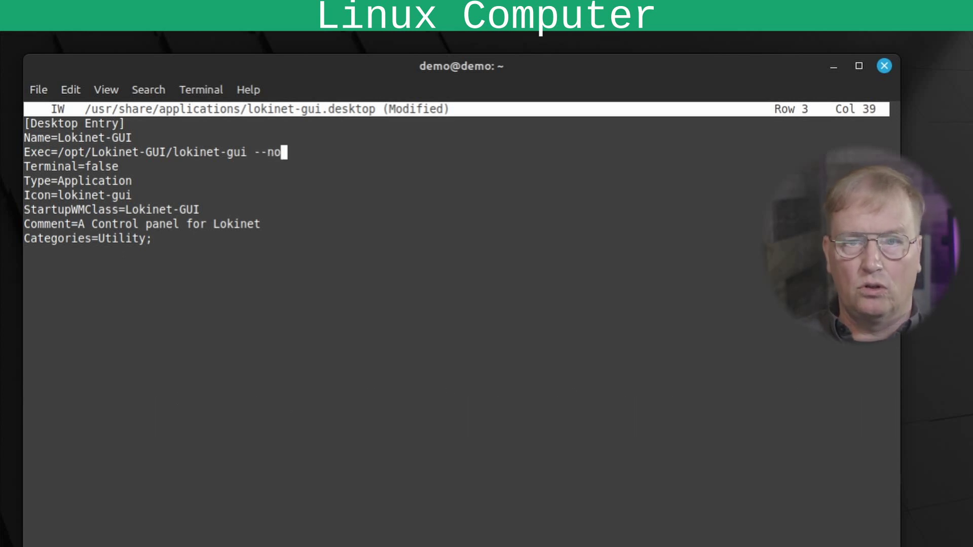
pyautogui.write('-sandbox')
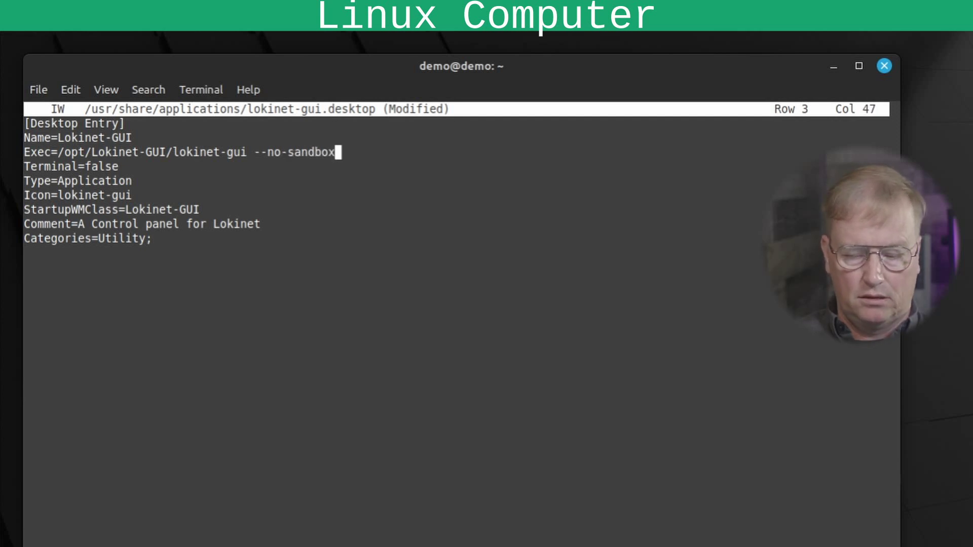
pyautogui.hotkey('ctrl', 'k')
pyautogui.press('x')
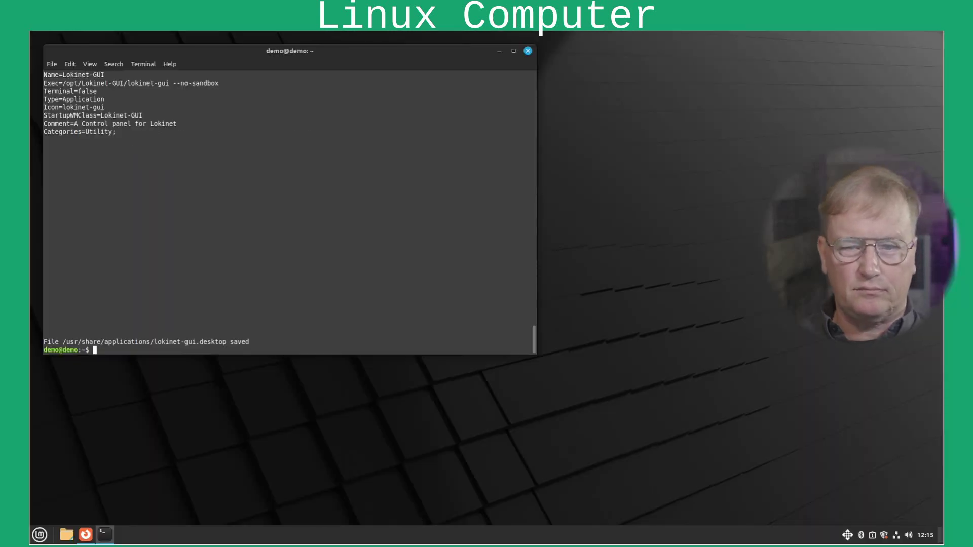
# - Launch Lokinet-GUI from the Mint menu by searching for loki
pyautogui.click(40, 534)
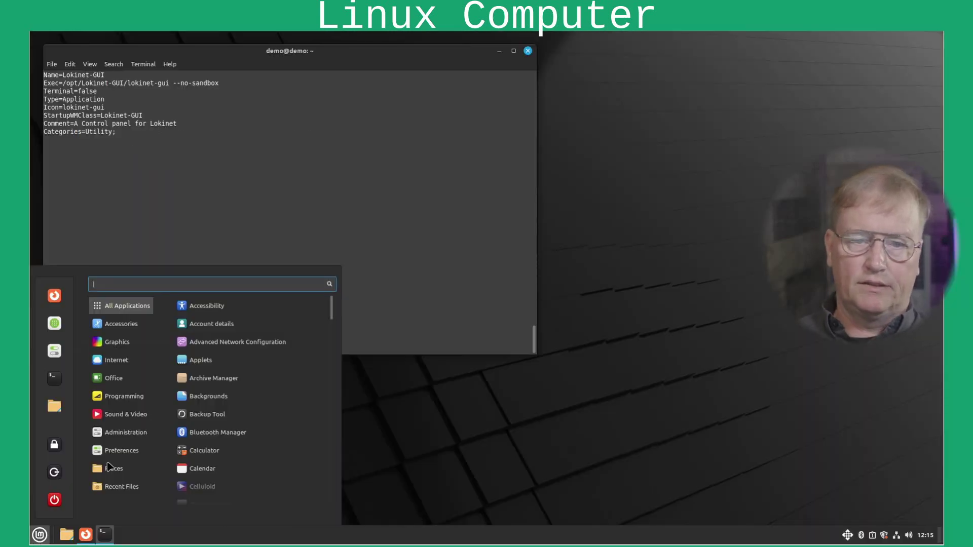
pyautogui.moveTo(142, 416)
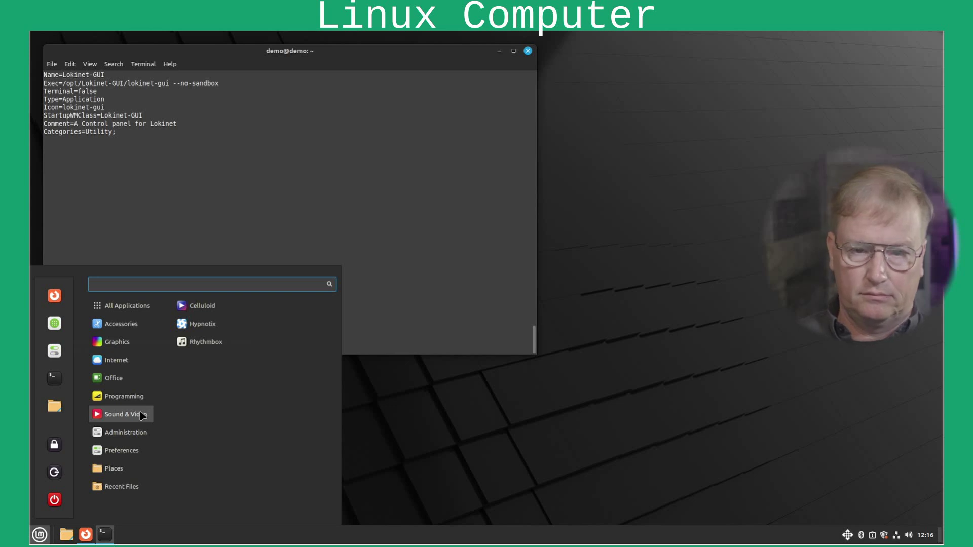
pyautogui.write('lo')
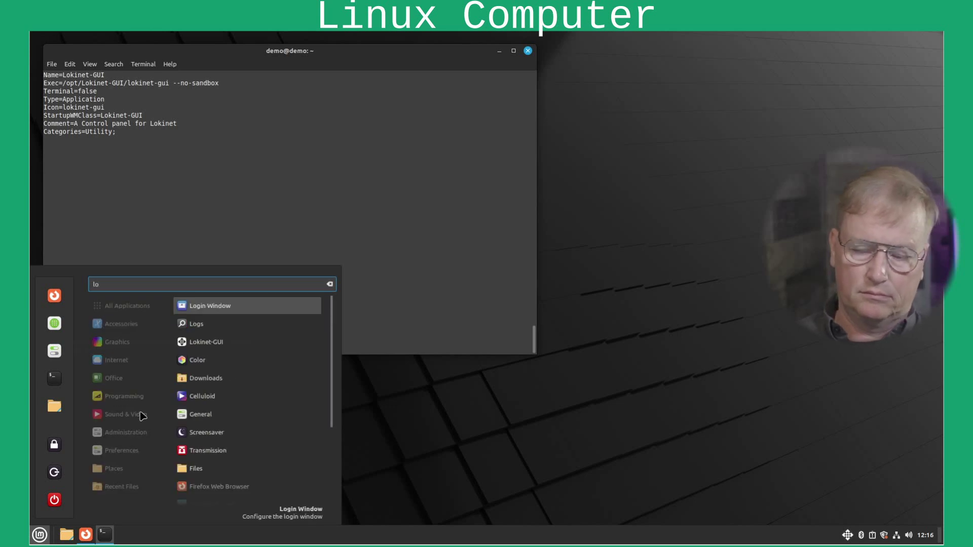
pyautogui.write('ki')
pyautogui.click(186, 304)
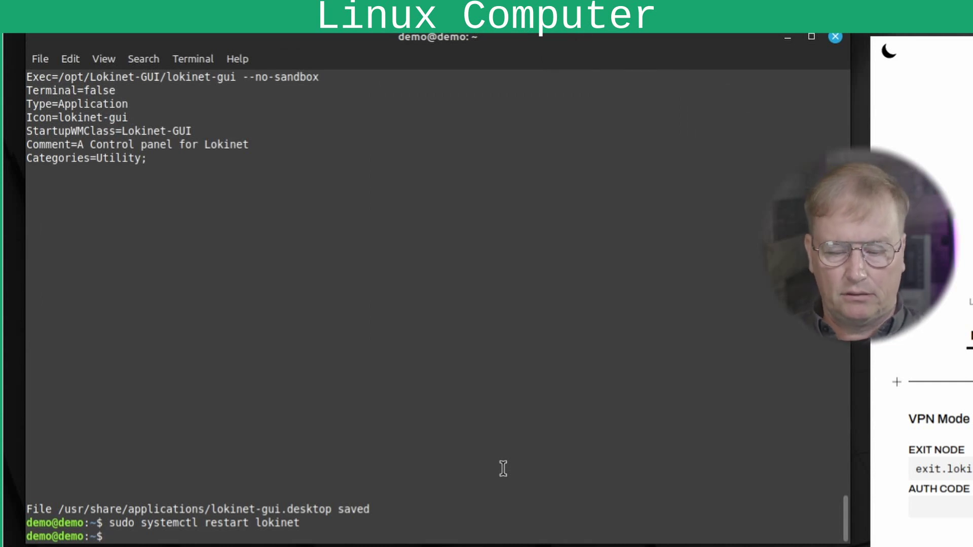
# - Ping nemo.loki over Lokinet and stop it after 13 of 14 replies
pyautogui.write('ping nem')
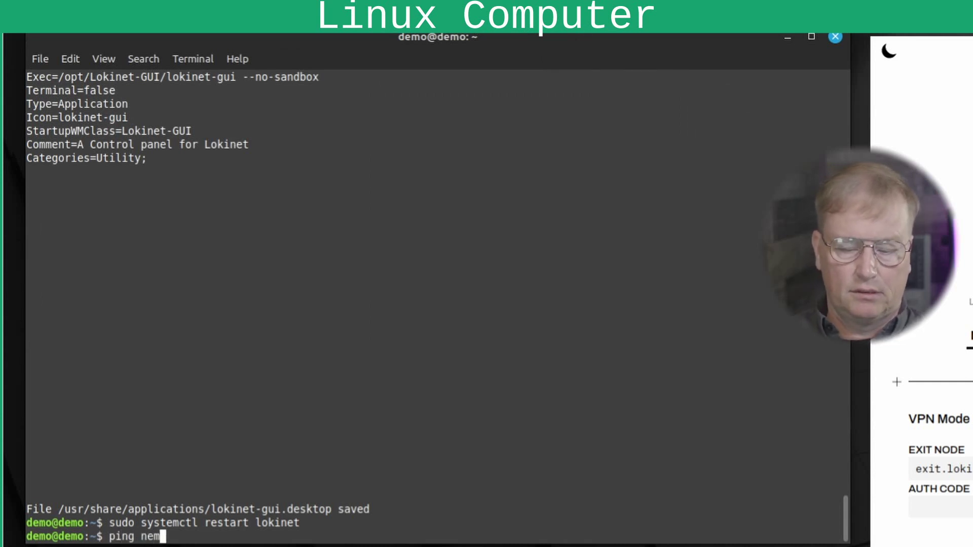
pyautogui.write('o.loki')
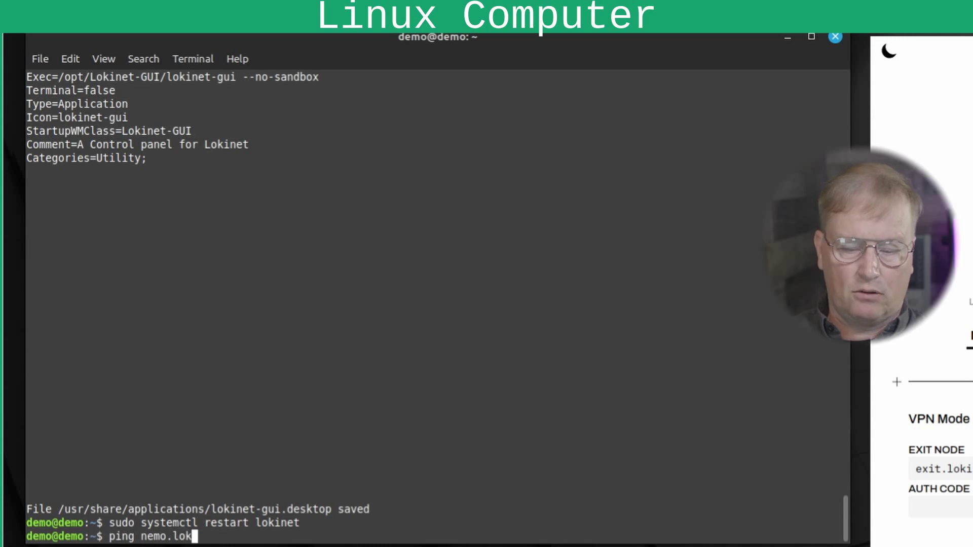
pyautogui.press('Return')
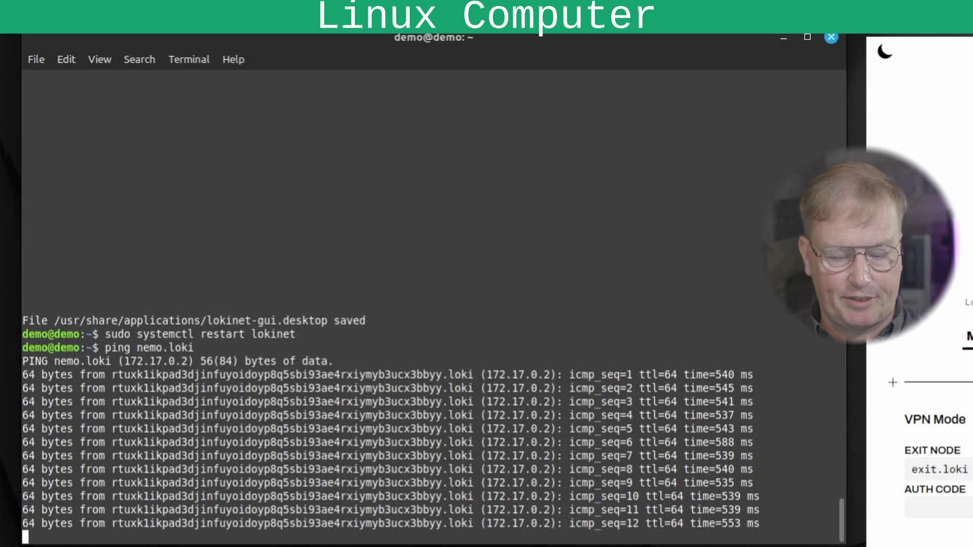
pyautogui.hotkey('ctrl', 'c')
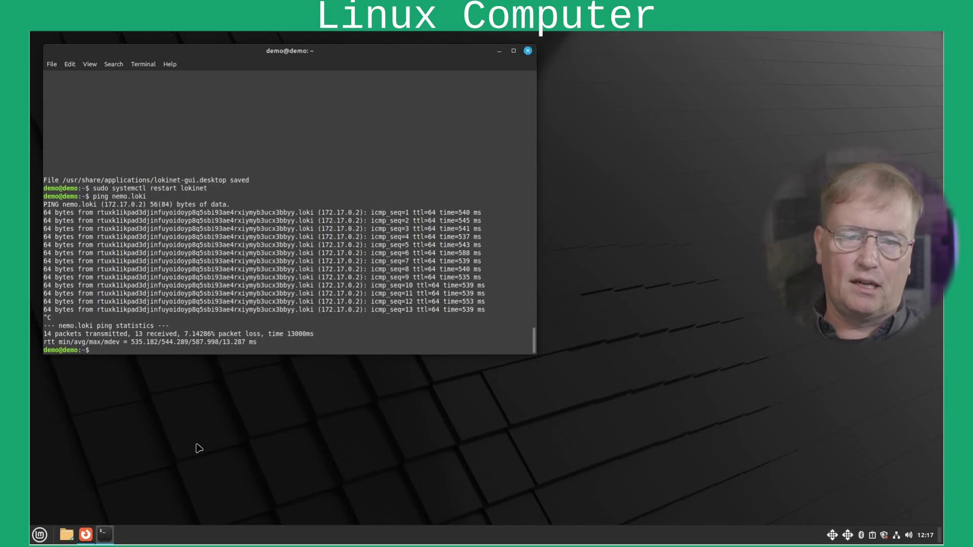
# - Load apt.syncthing.net in Firefox and zoom the page to 120%
pyautogui.moveTo(90, 539)
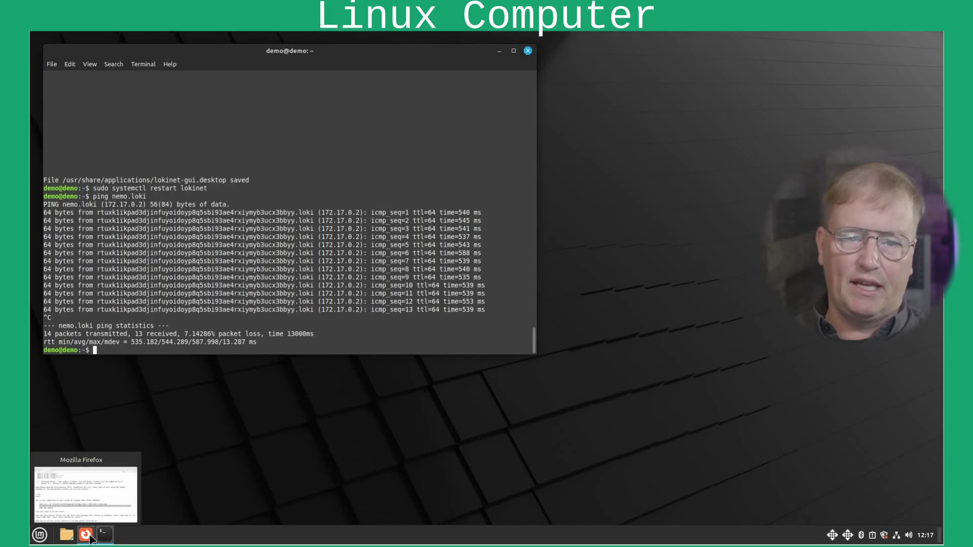
pyautogui.click(90, 539)
pyautogui.click(218, 70)
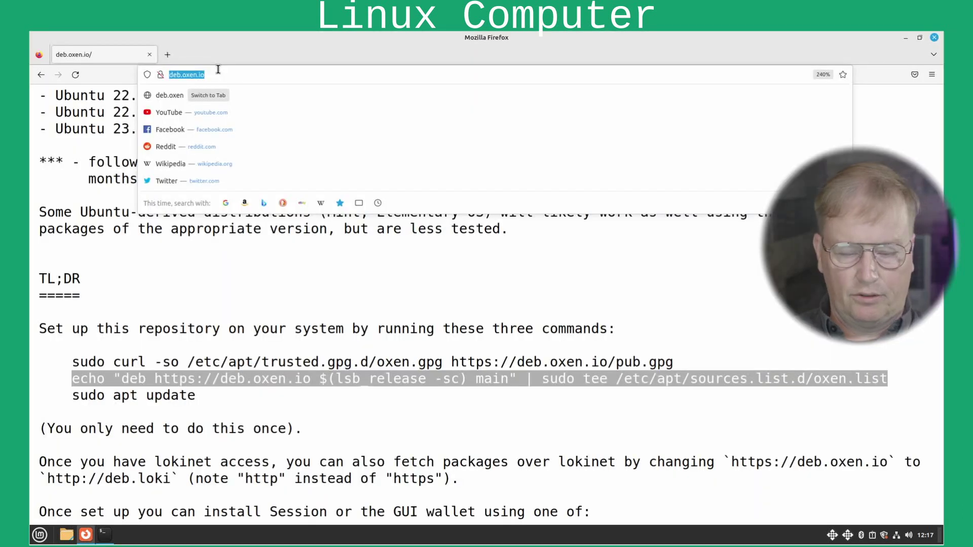
pyautogui.write('apt.')
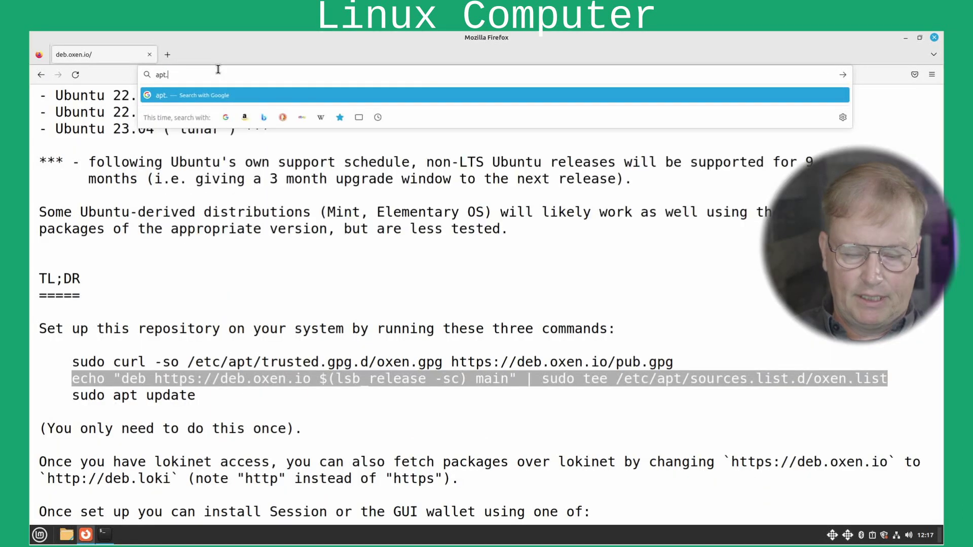
pyautogui.write('syncthin')
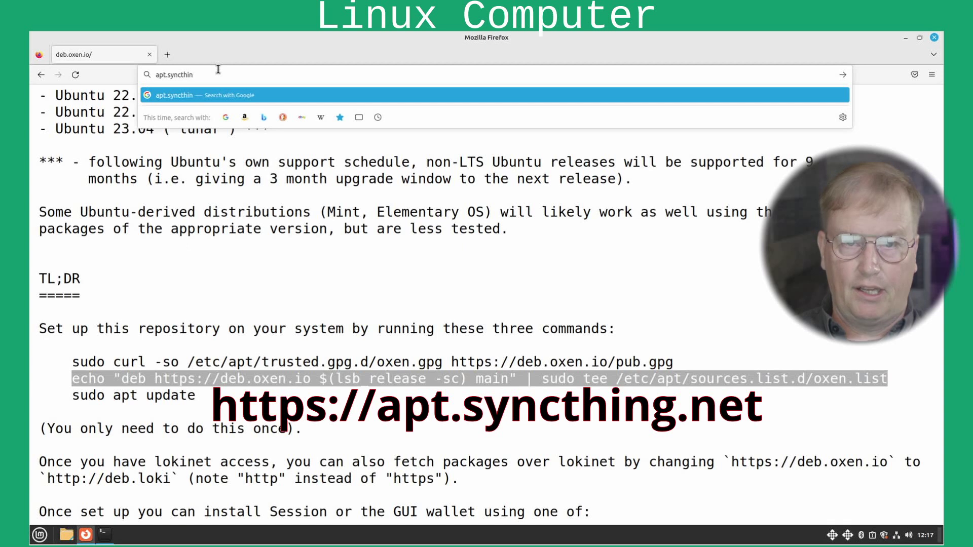
pyautogui.write('g.net')
pyautogui.press('Return')
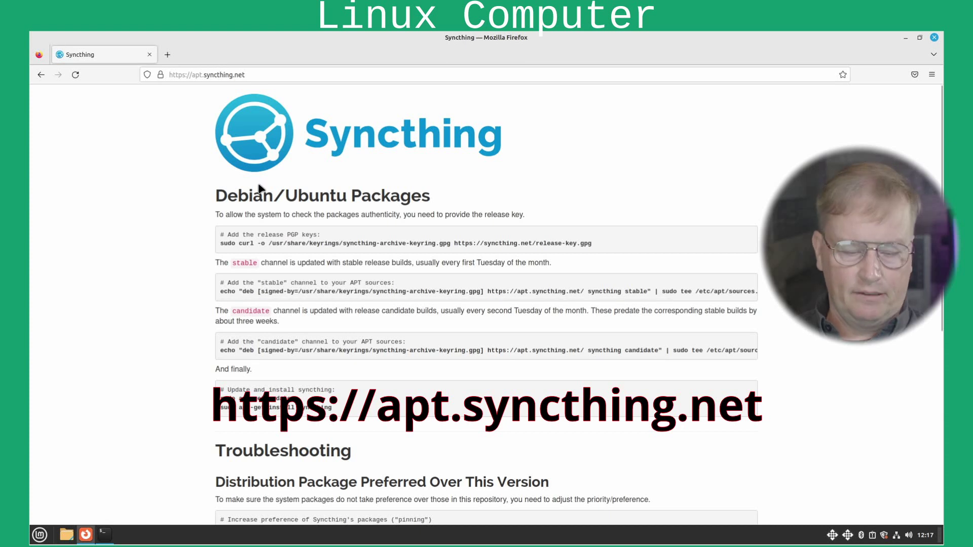
pyautogui.hotkey('ctrl', '+')
pyautogui.hotkey('ctrl', '+')
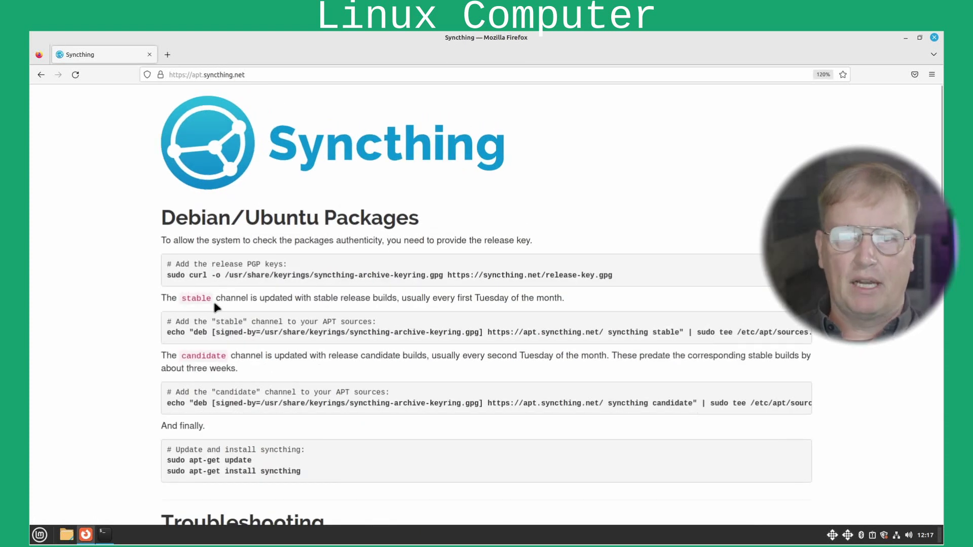
# - Copy the curl command that adds the Syncthing release key and return to the terminal
pyautogui.moveTo(167, 275); pyautogui.dragTo(618, 278)
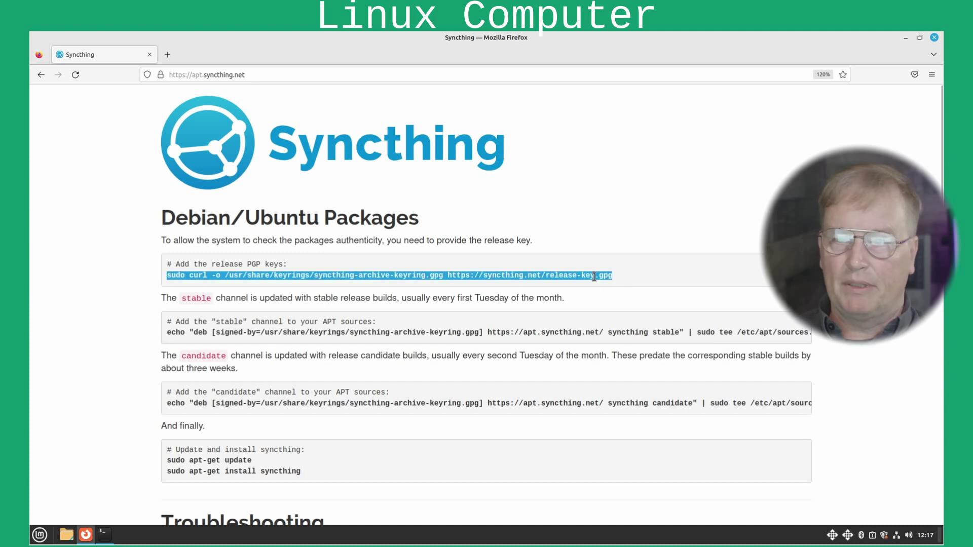
pyautogui.rightClick(594, 276)
pyautogui.click(614, 285)
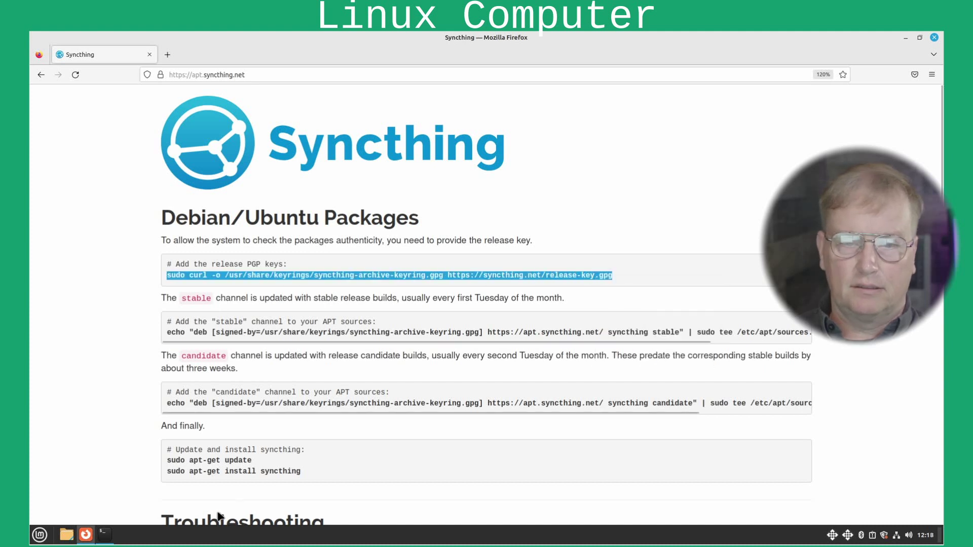
pyautogui.click(106, 535)
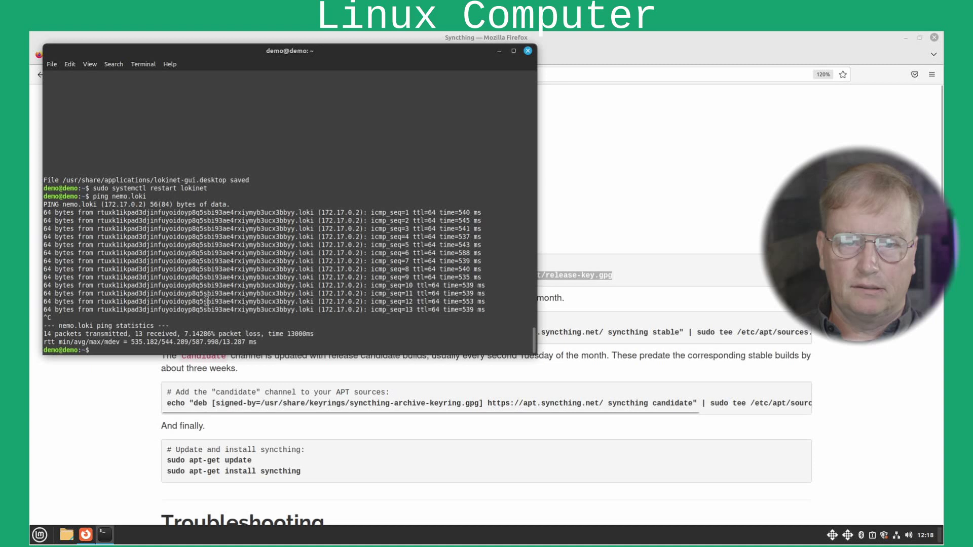
# - Clear the terminal and run the pasted curl command that adds the Syncthing release key
pyautogui.hotkey('ctrl', 'l')
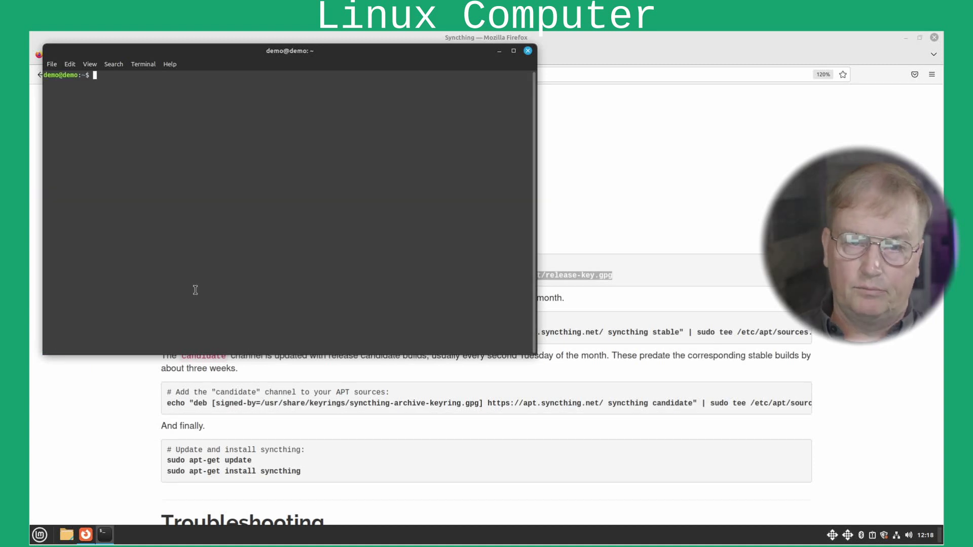
pyautogui.rightClick(196, 191)
pyautogui.click(226, 250)
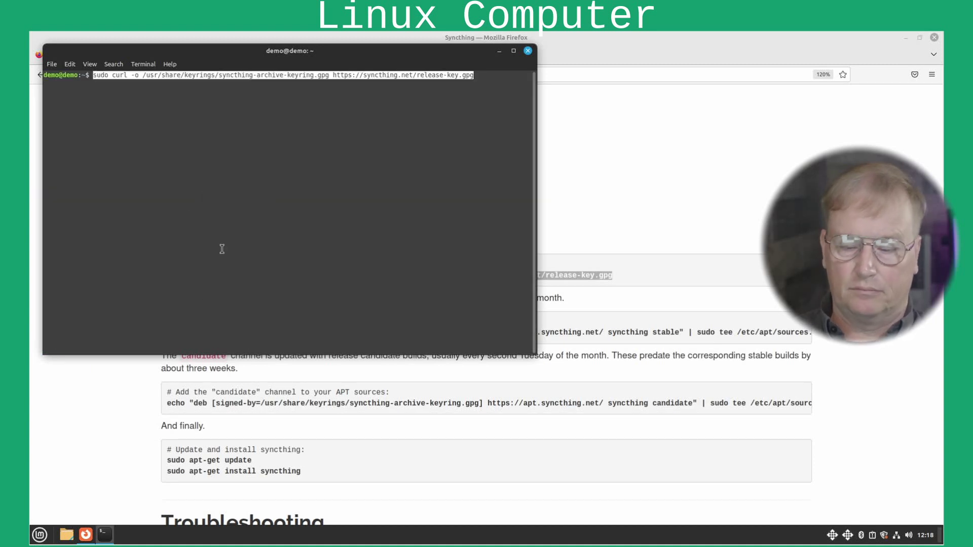
pyautogui.press('Return')
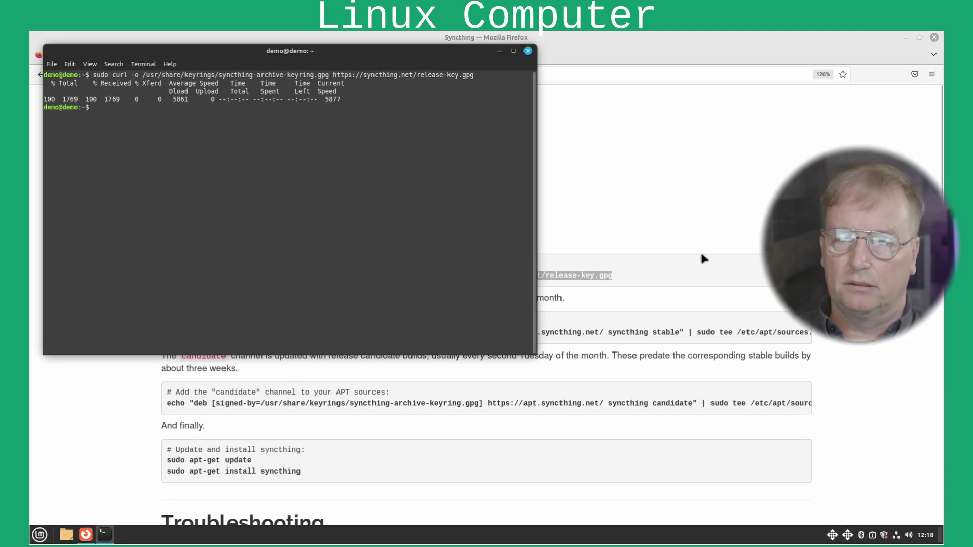
# - Copy the stable-channel echo line from the Firefox page and run it to add the APT source
pyautogui.click(703, 299)
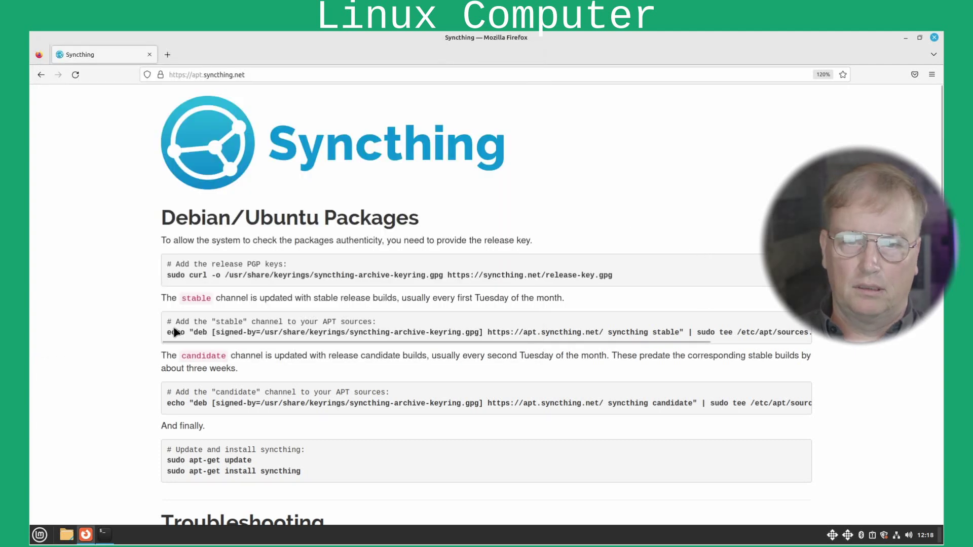
pyautogui.moveTo(167, 332); pyautogui.dragTo(808, 332)
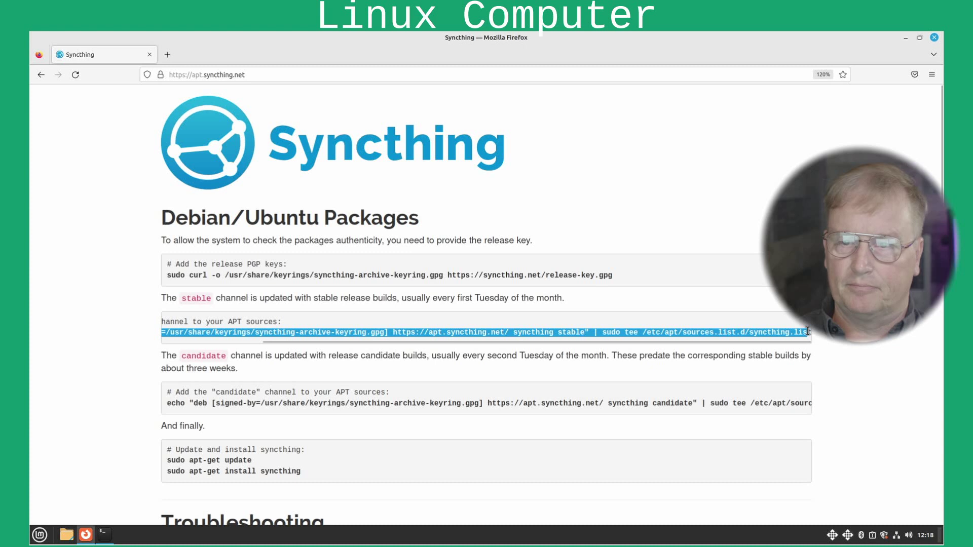
pyautogui.rightClick(808, 332)
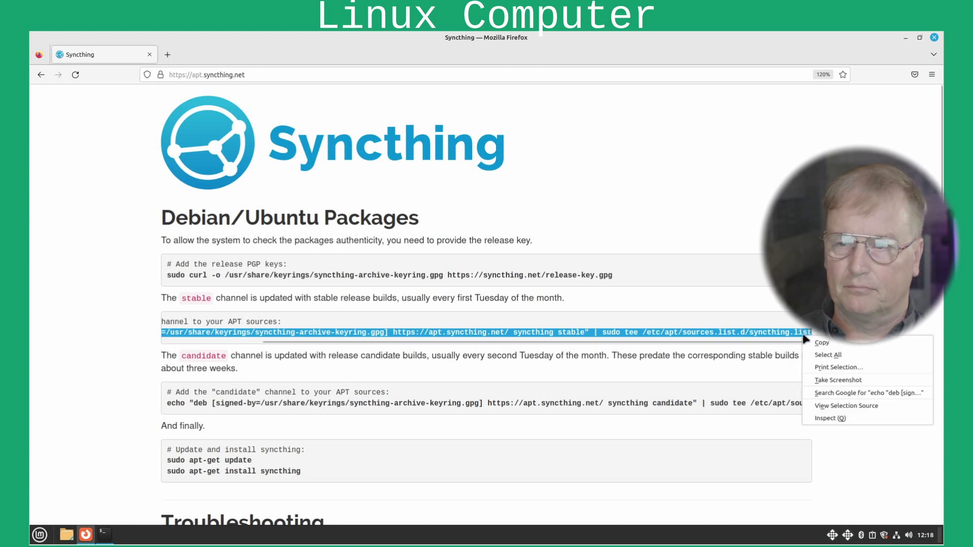
pyautogui.click(821, 343)
pyautogui.hotkey('alt', 'Tab')
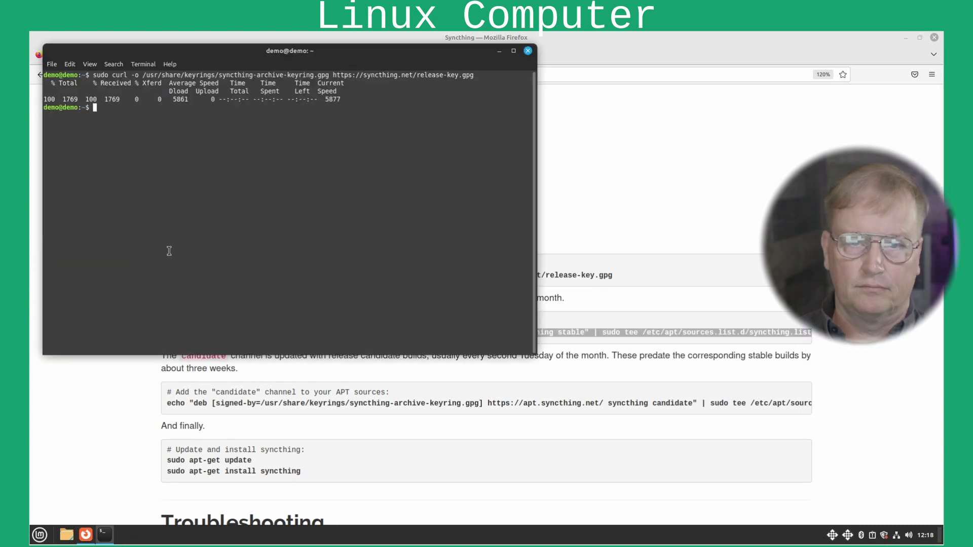
pyautogui.hotkey('ctrl', 'shift', 'v')
pyautogui.press('Return')
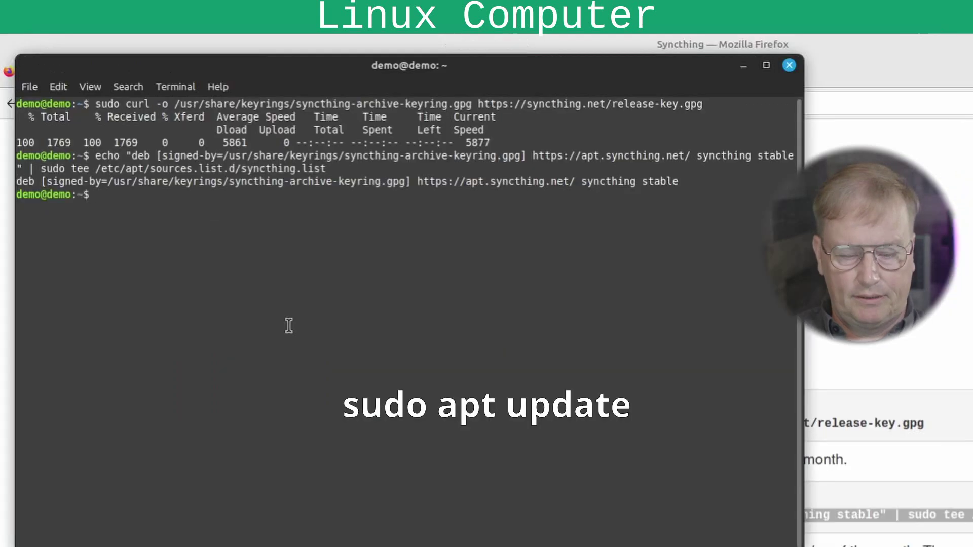
# - Run sudo apt update and sudo apt install syncthing, then begin the systemctl enable command
pyautogui.write('sudo apt update')
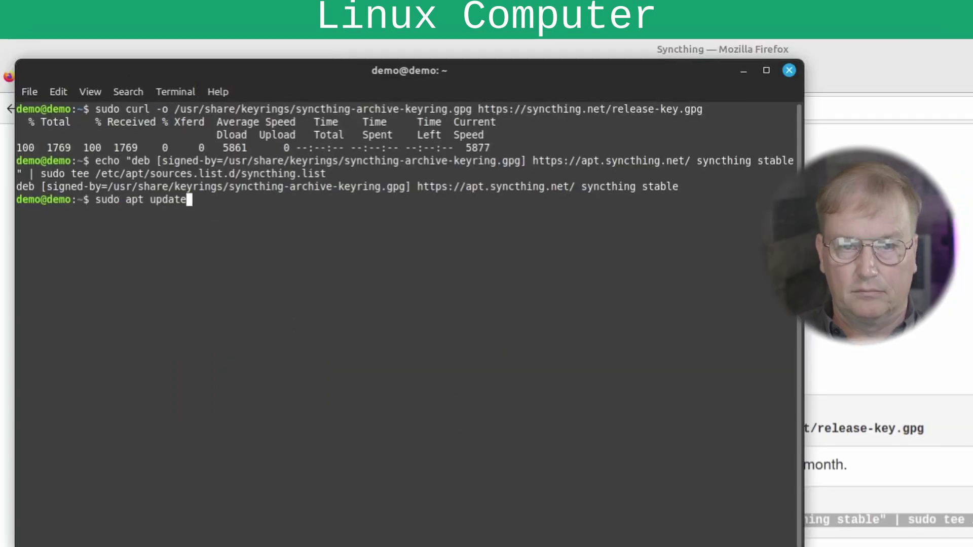
pyautogui.press('Return')
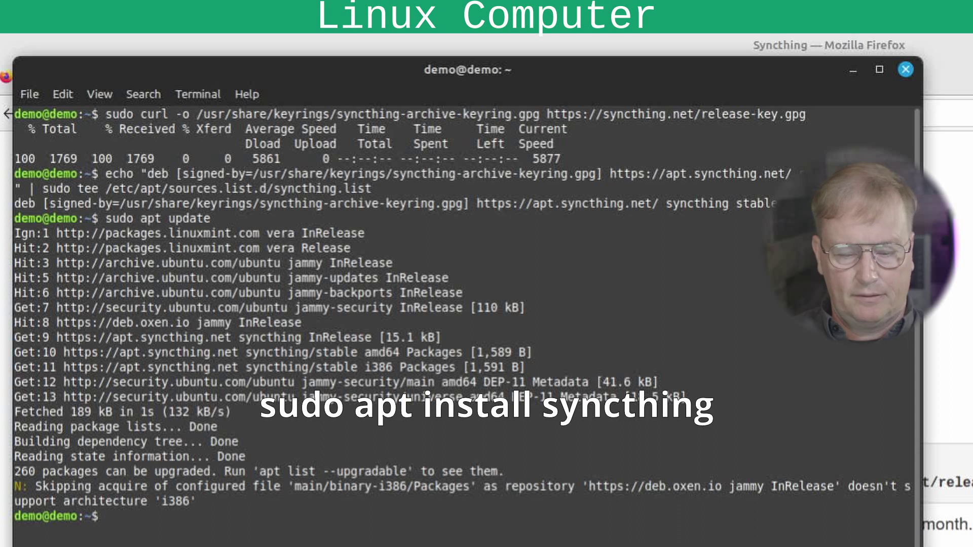
pyautogui.write('sudo apt install syncthing')
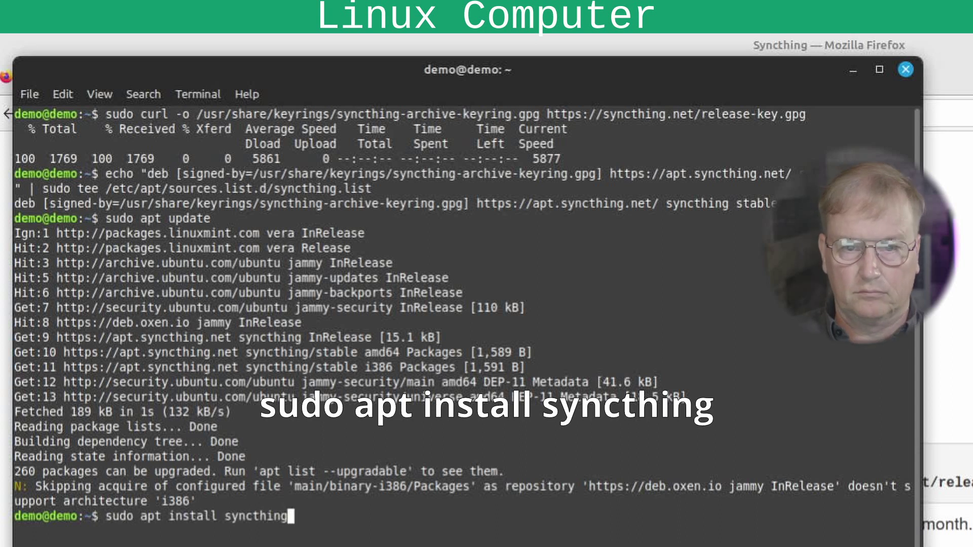
pyautogui.press('Return')
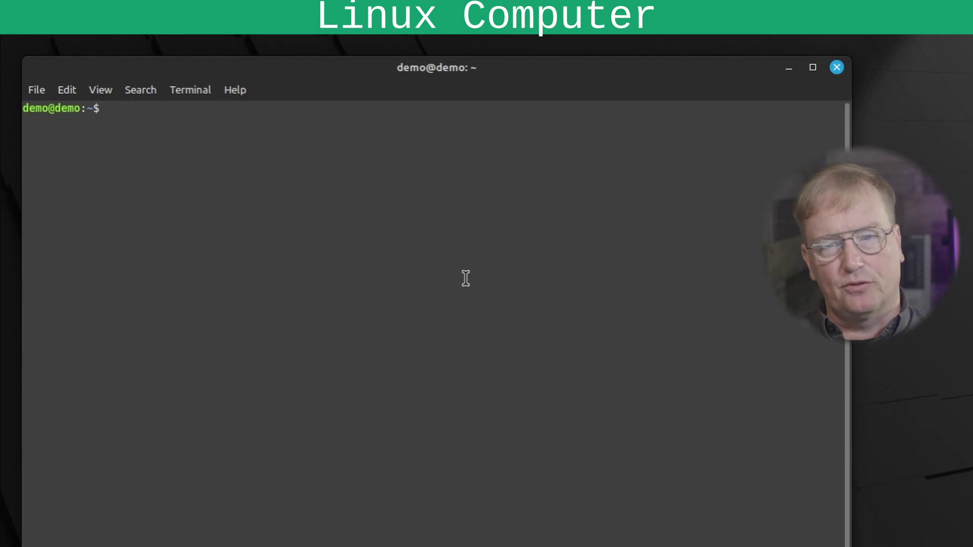
pyautogui.write('sudo ')
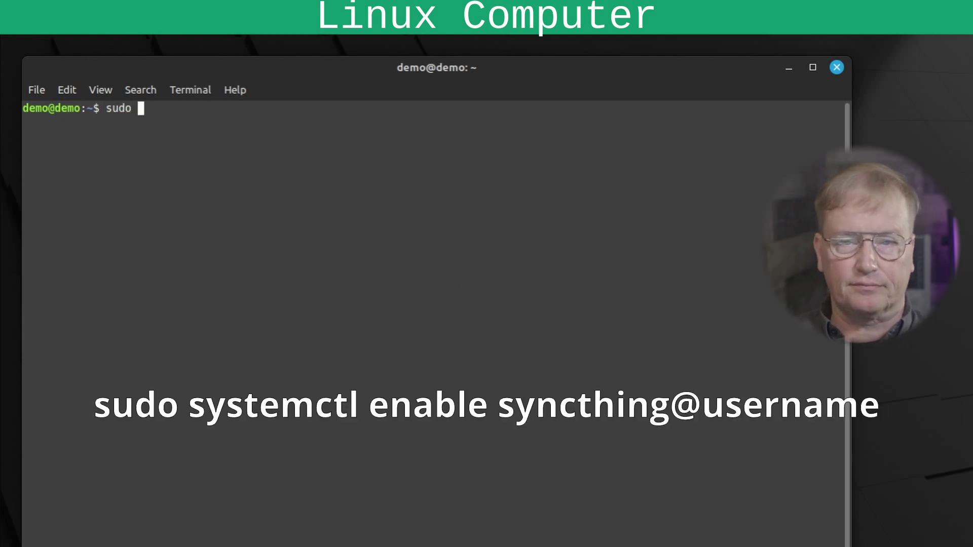
pyautogui.write('systemctl enable syncthin')
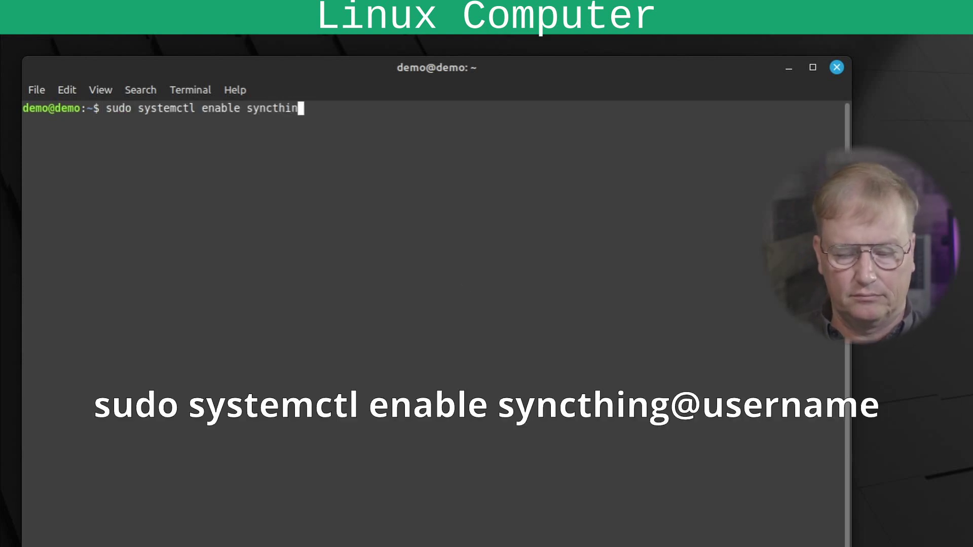
pyautogui.write('g@')
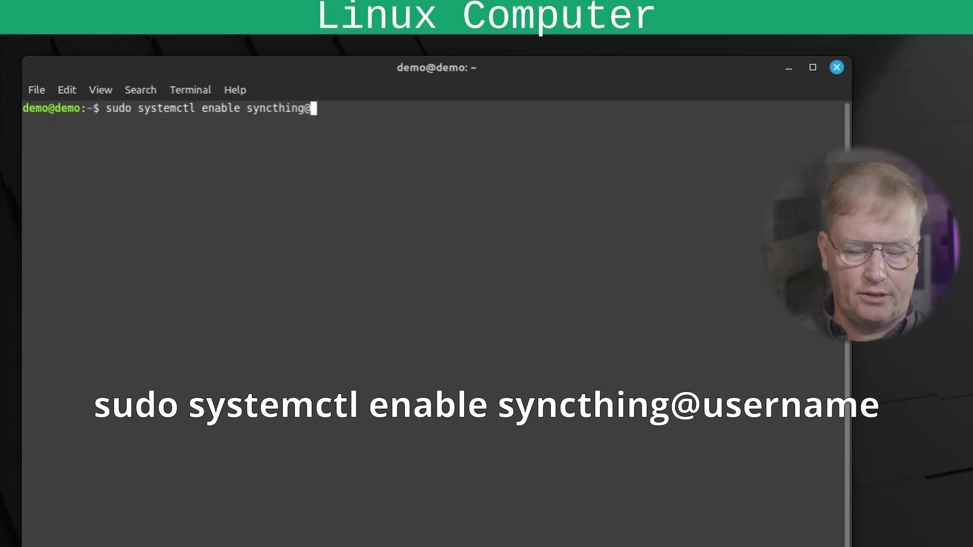
pyautogui.write('demo')
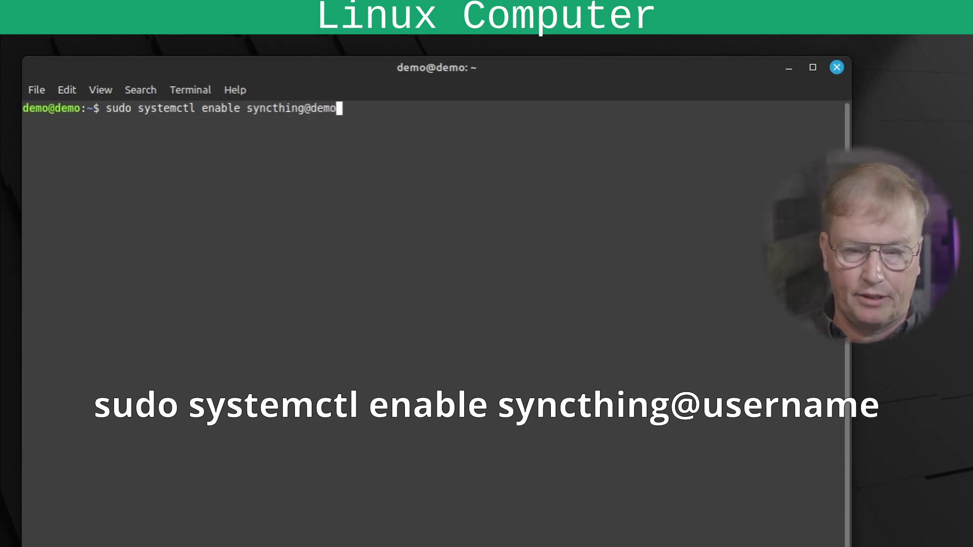
# - Enable and start the syncthing@demo systemd service, then clear the terminal
pyautogui.press('Return')
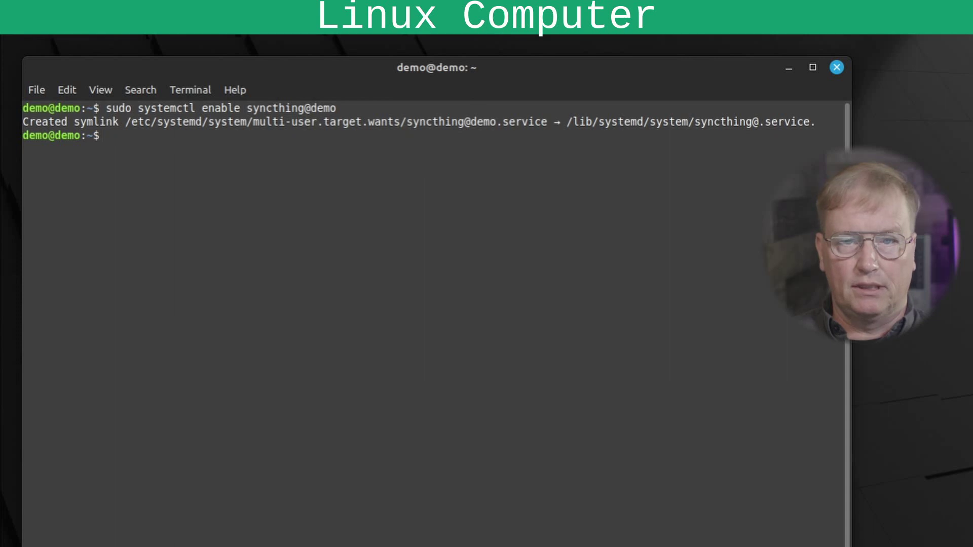
pyautogui.write('sudo ')
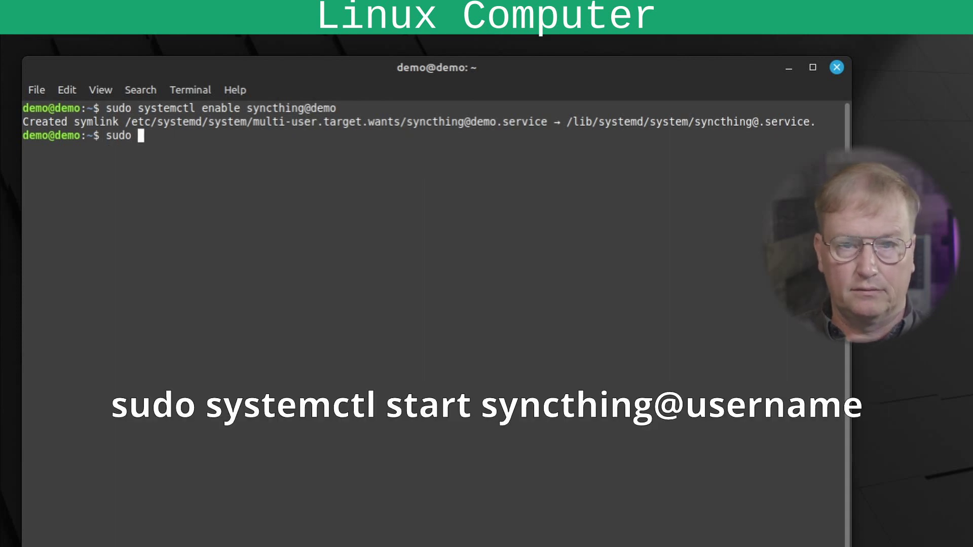
pyautogui.write('systemctl start syncthing@')
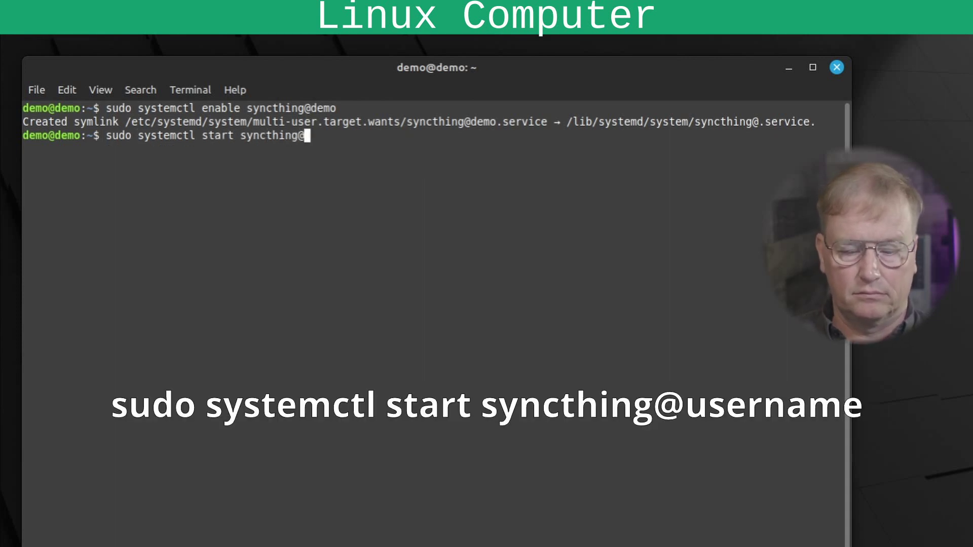
pyautogui.write('demo')
pyautogui.press('Return')
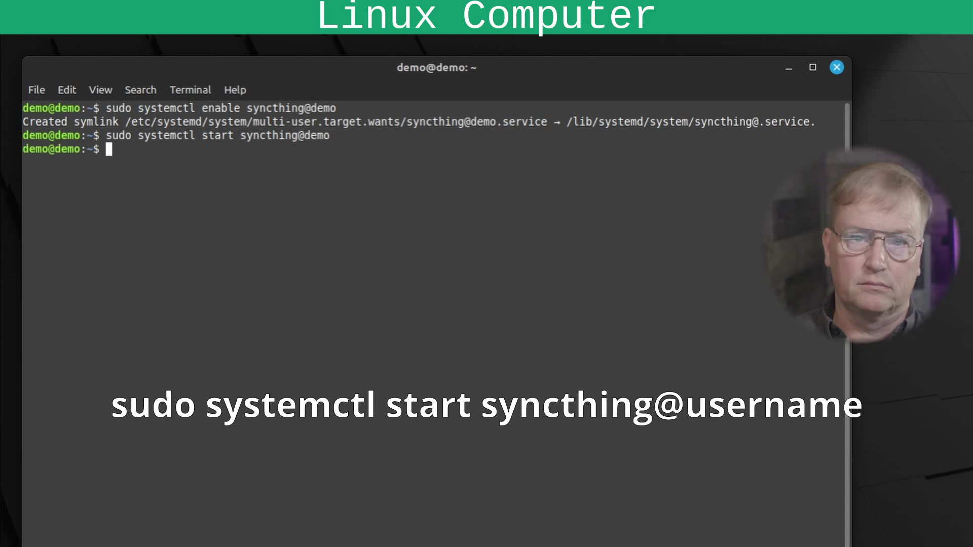
pyautogui.hotkey('ctrl', 'l')
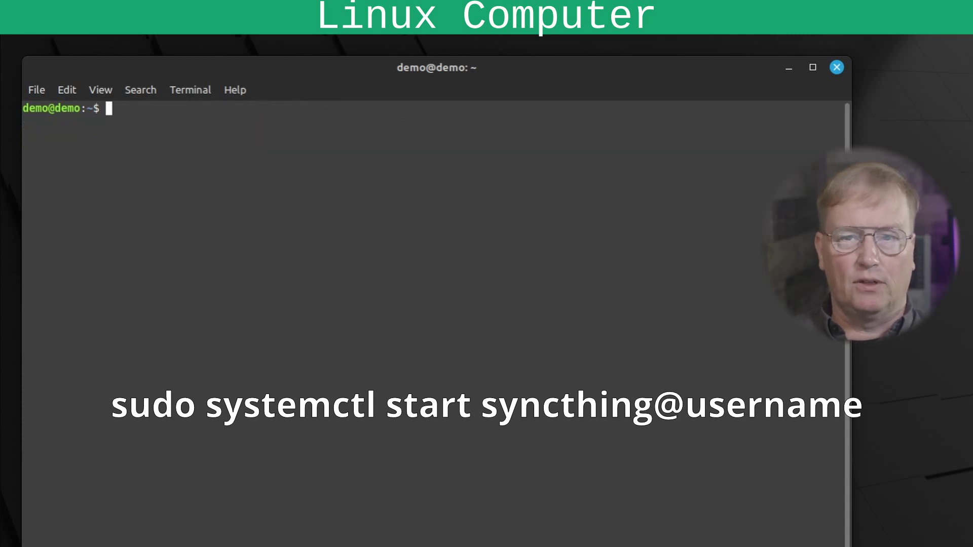
# - Run ifconfig, copy lokitun0's address 172.17.0.1, and exit the terminal
pyautogui.write('ifconfig')
pyautogui.press('Return')
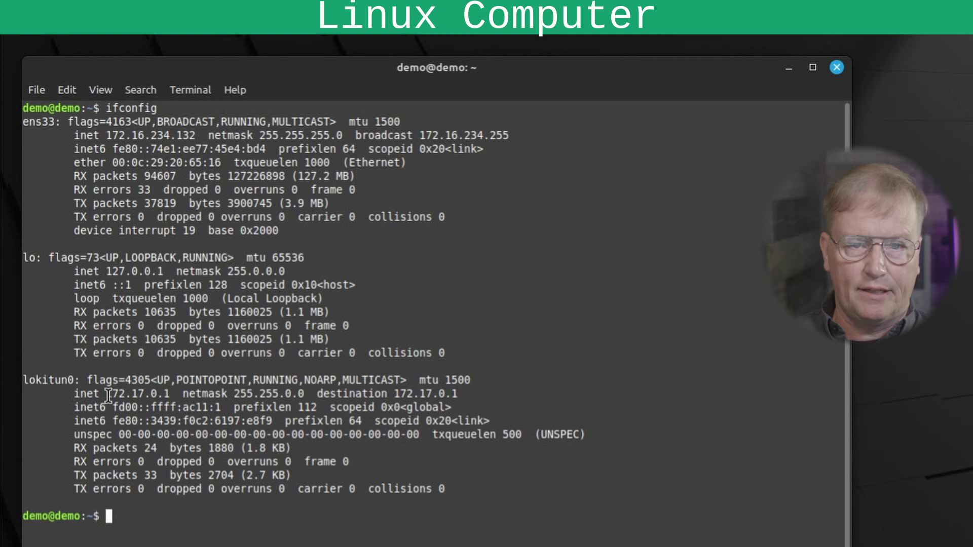
pyautogui.moveTo(108, 394); pyautogui.dragTo(169, 395)
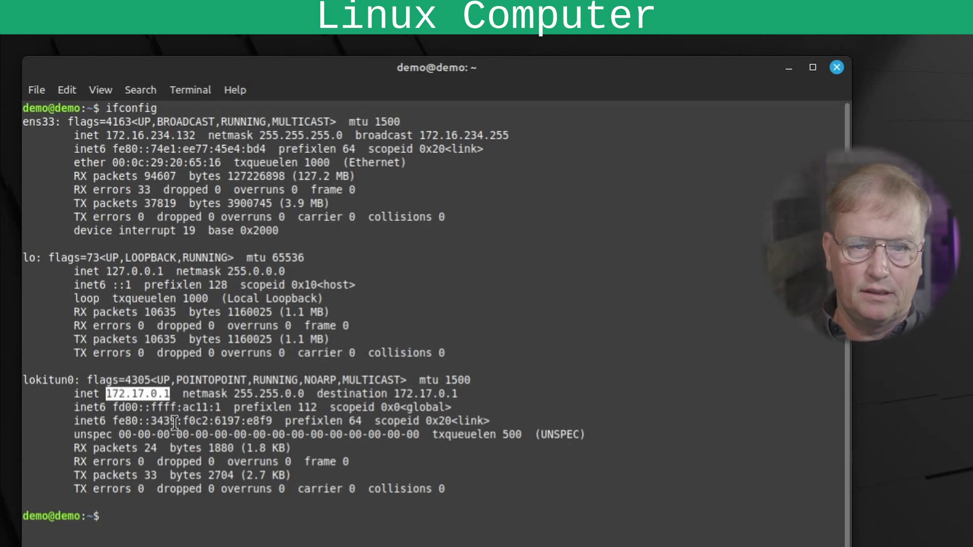
pyautogui.rightClick(164, 394)
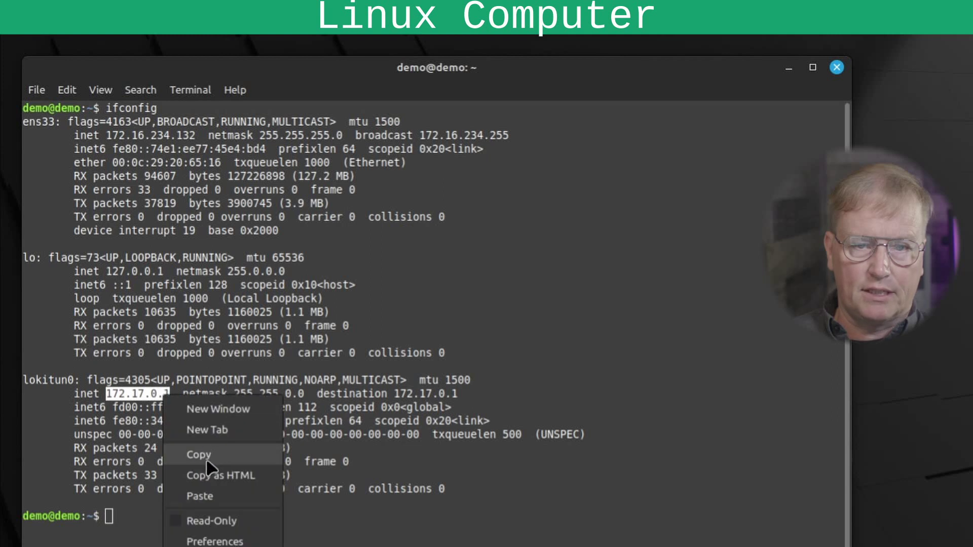
pyautogui.click(238, 455)
pyautogui.click(241, 510)
pyautogui.write('exit')
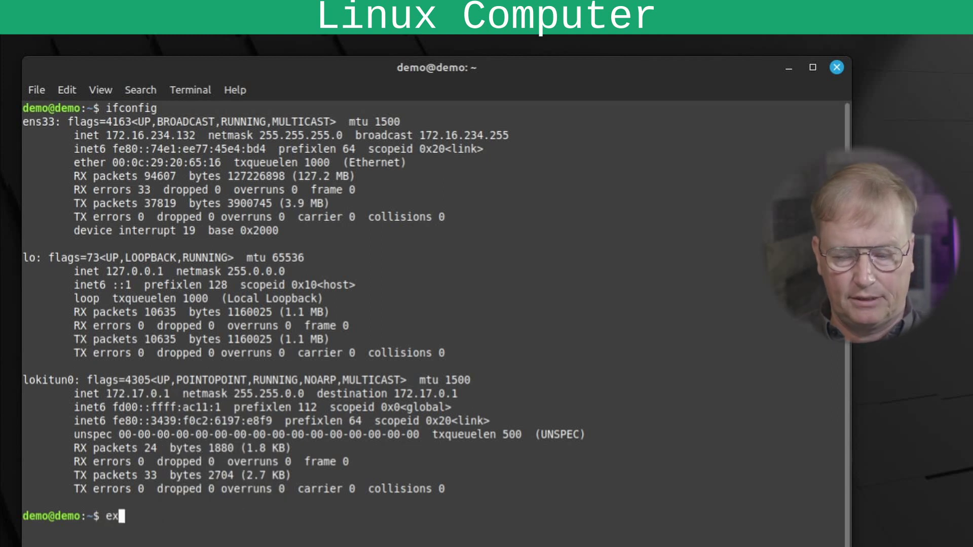
pyautogui.press('Return')
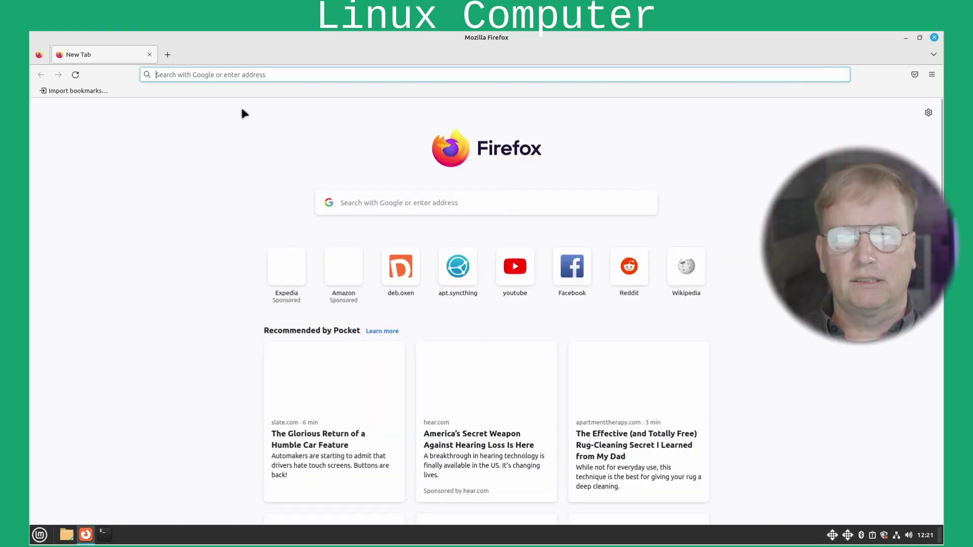
# - Load Syncthing at localhost:8384 in Firefox and answer No to anonymous usage reporting
pyautogui.click(252, 75)
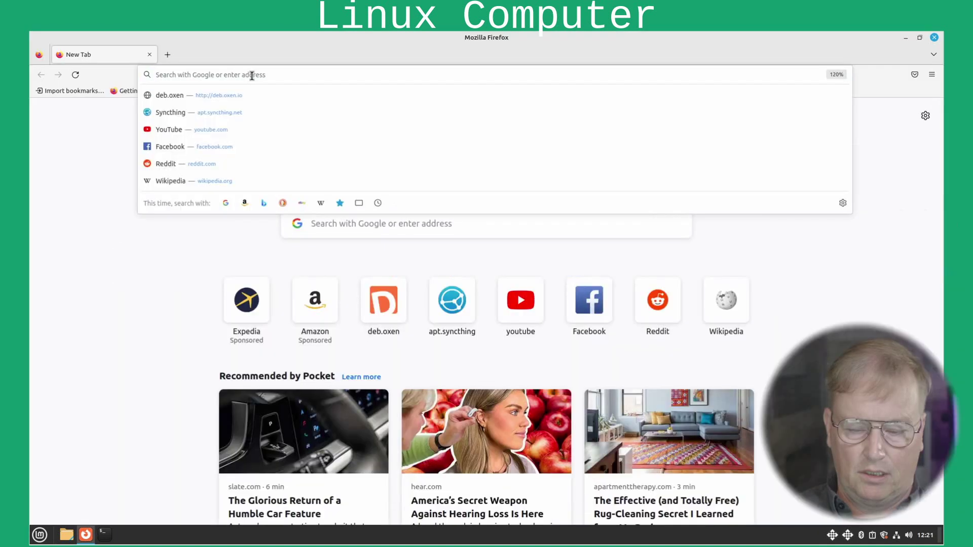
pyautogui.write('localhost')
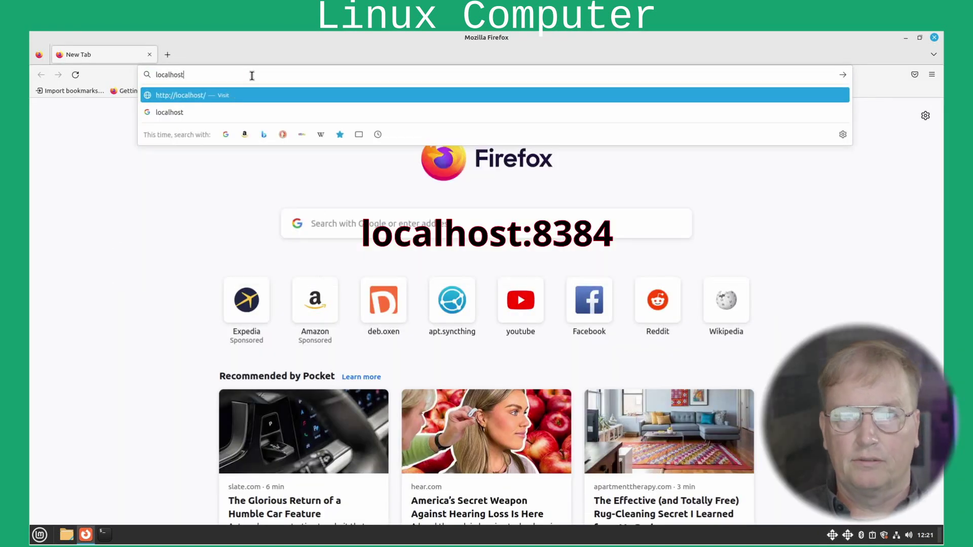
pyautogui.write(':8384')
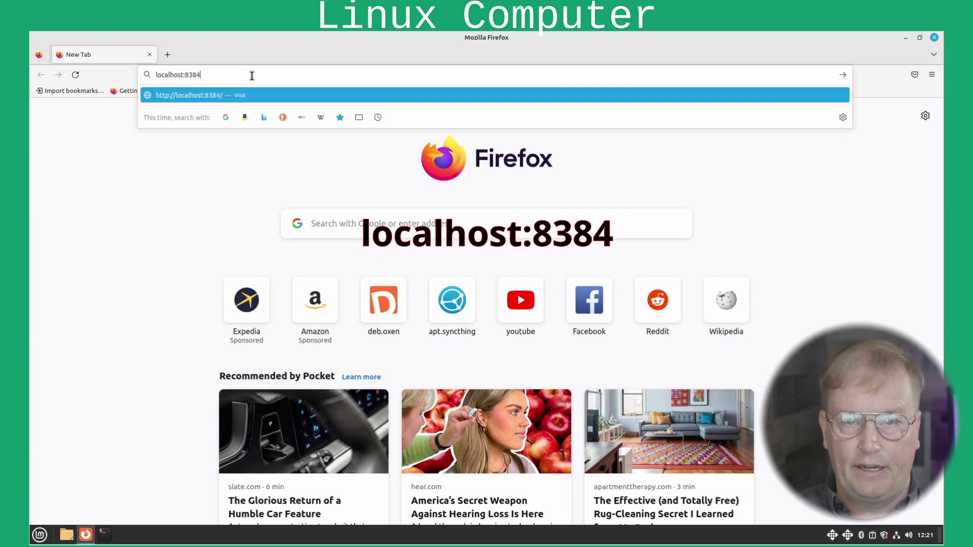
pyautogui.press('Return')
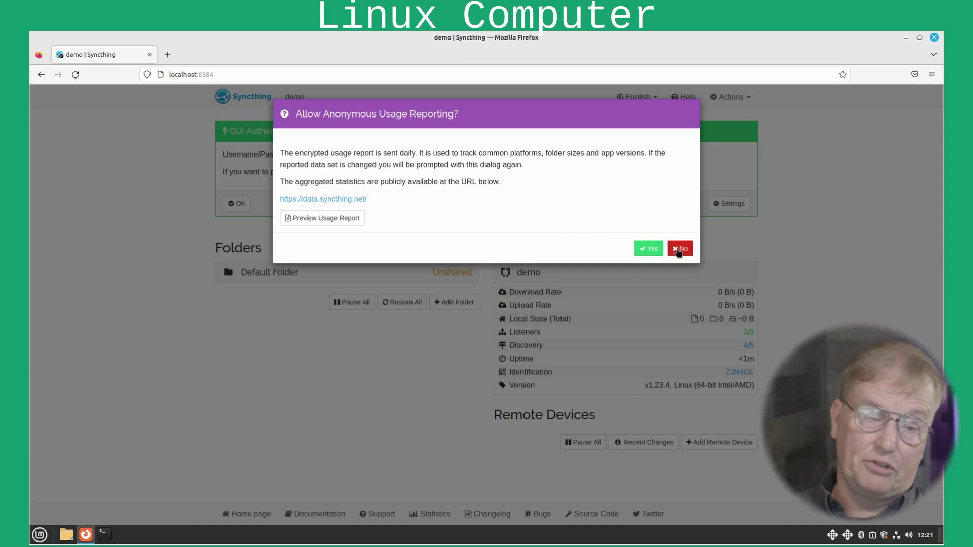
pyautogui.click(678, 250)
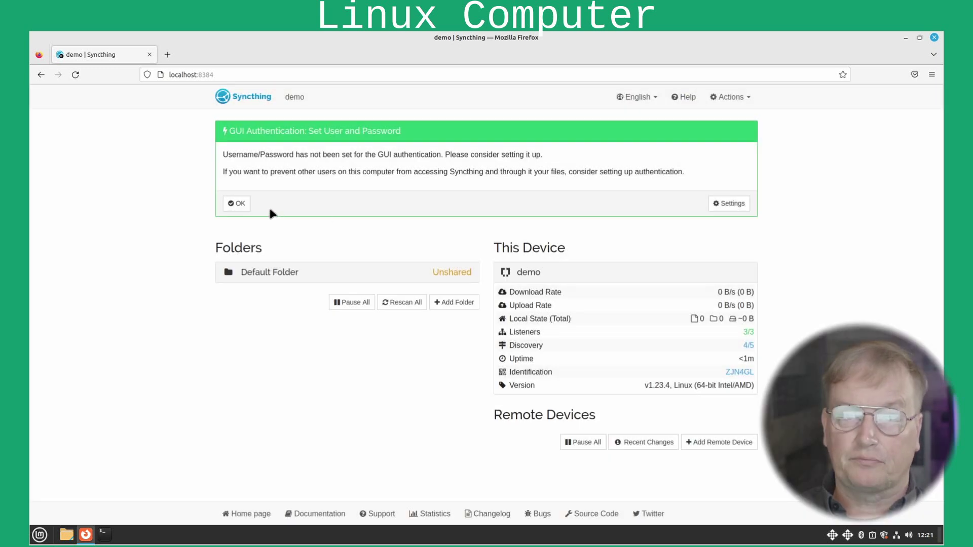
# - Disable NAT traversal, global discovery and relaying, set listen address tcp://172.17.0.1:22000, and save
pyautogui.click(240, 204)
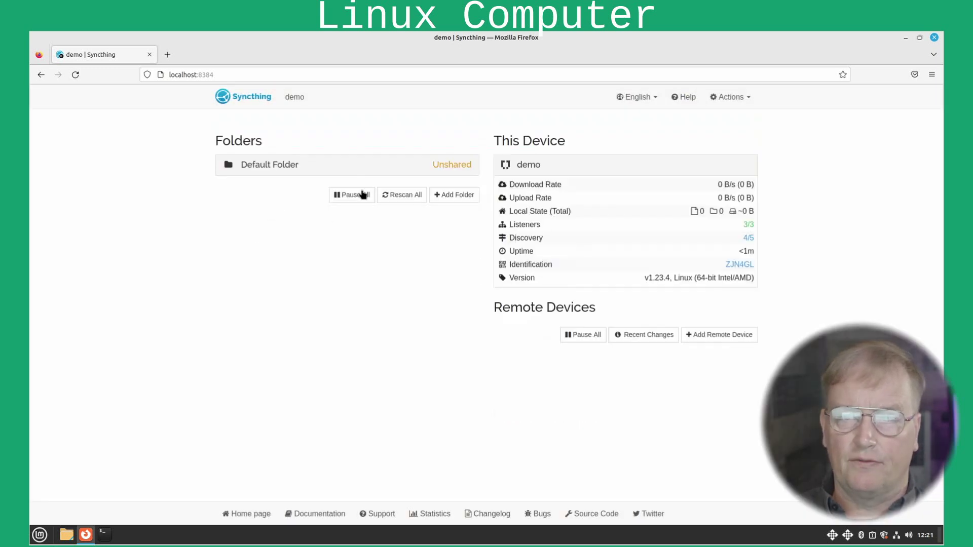
pyautogui.click(748, 99)
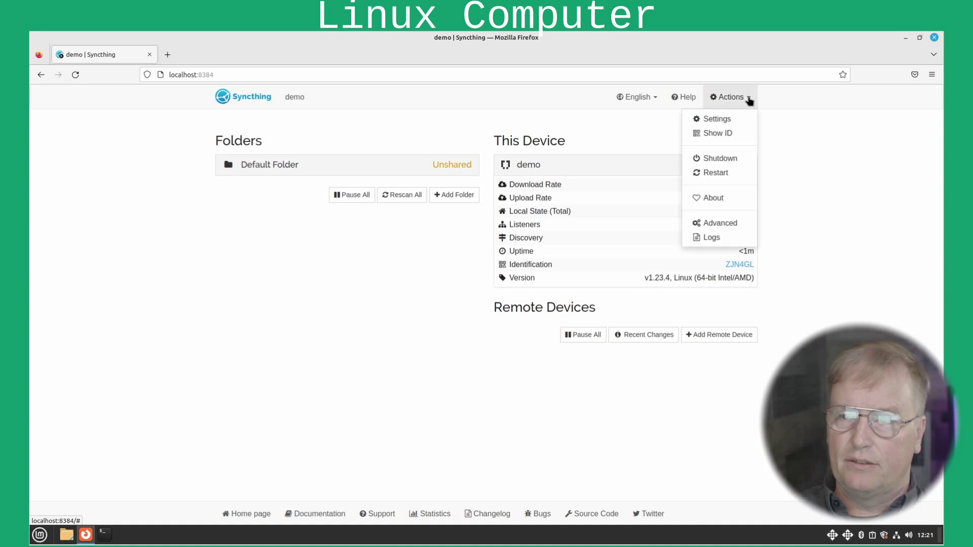
pyautogui.click(716, 120)
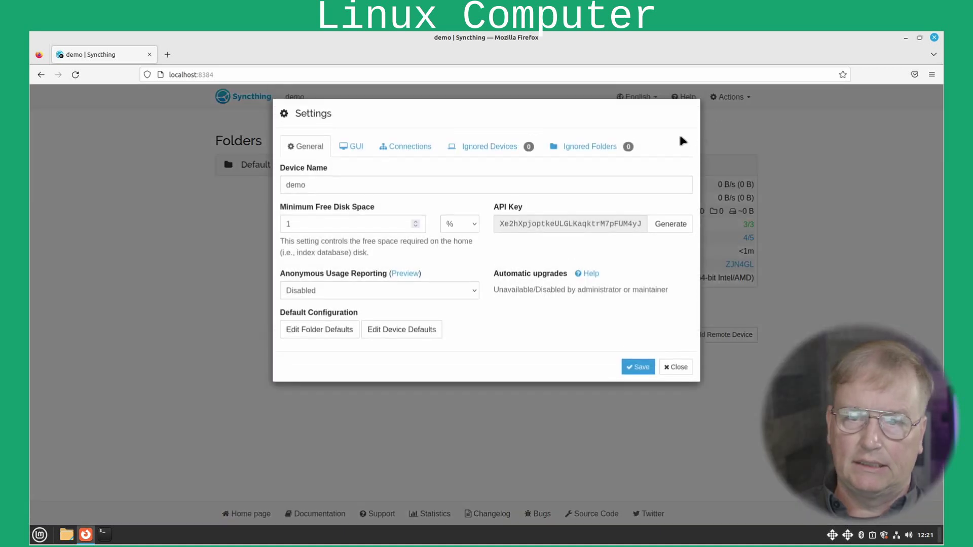
pyautogui.click(400, 152)
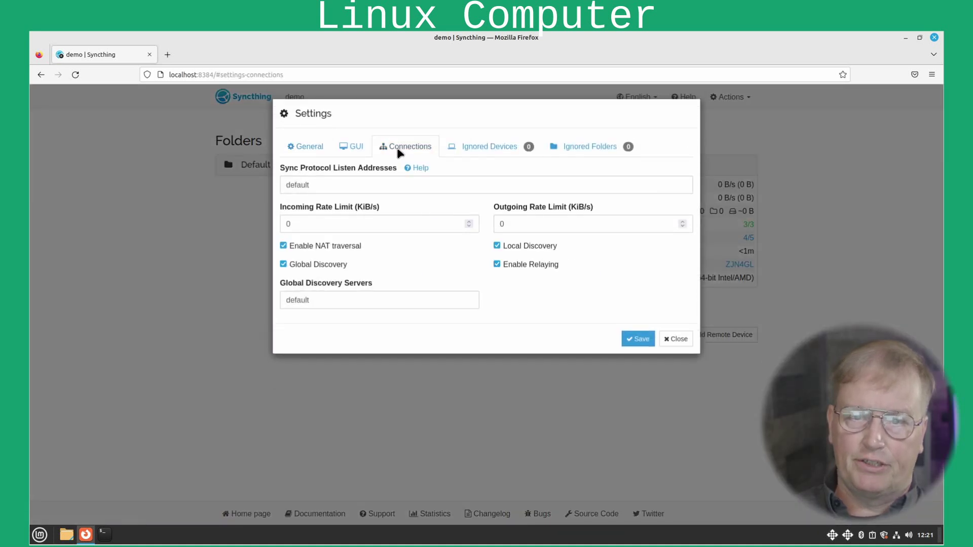
pyautogui.click(283, 264)
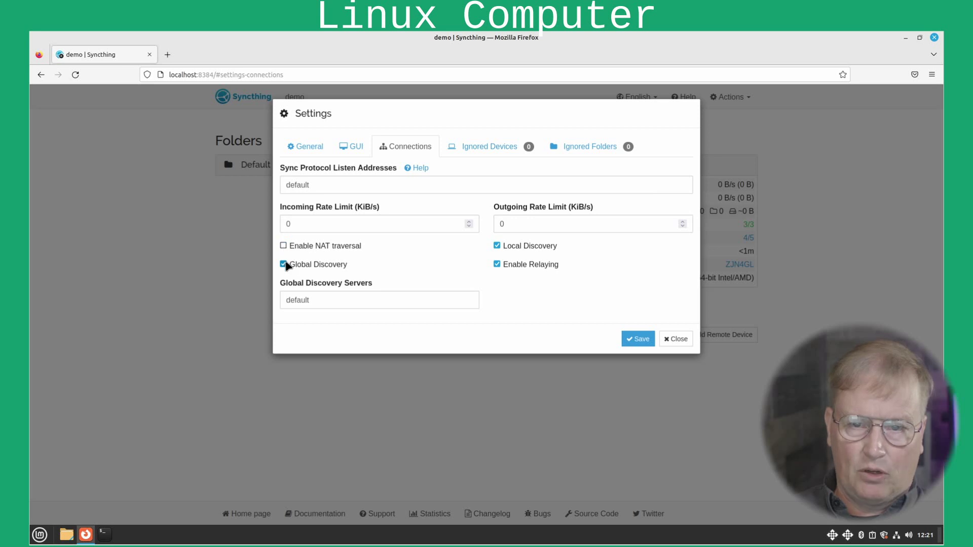
pyautogui.click(497, 246)
pyautogui.click(496, 264)
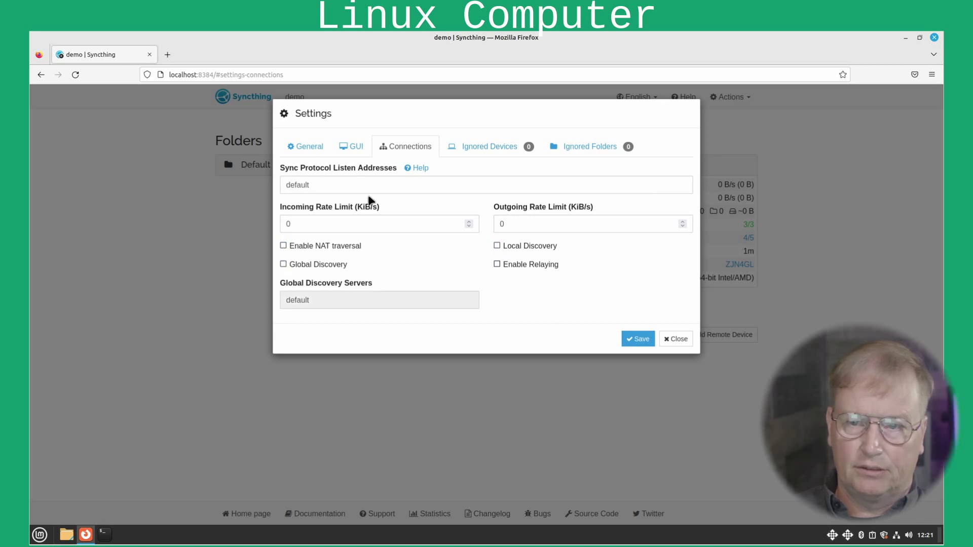
pyautogui.moveTo(341, 187); pyautogui.dragTo(256, 188)
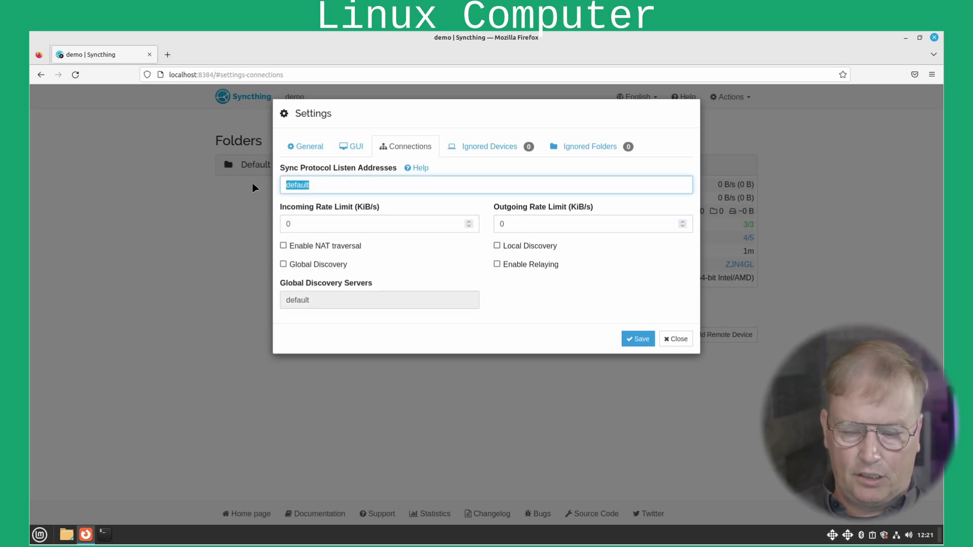
pyautogui.write('tcp://')
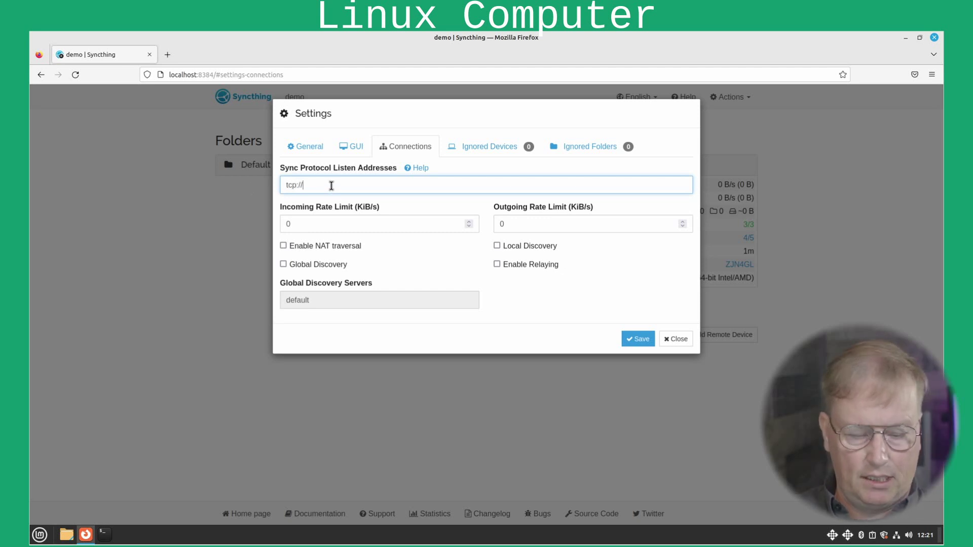
pyautogui.write('172.17.0.1:22000')
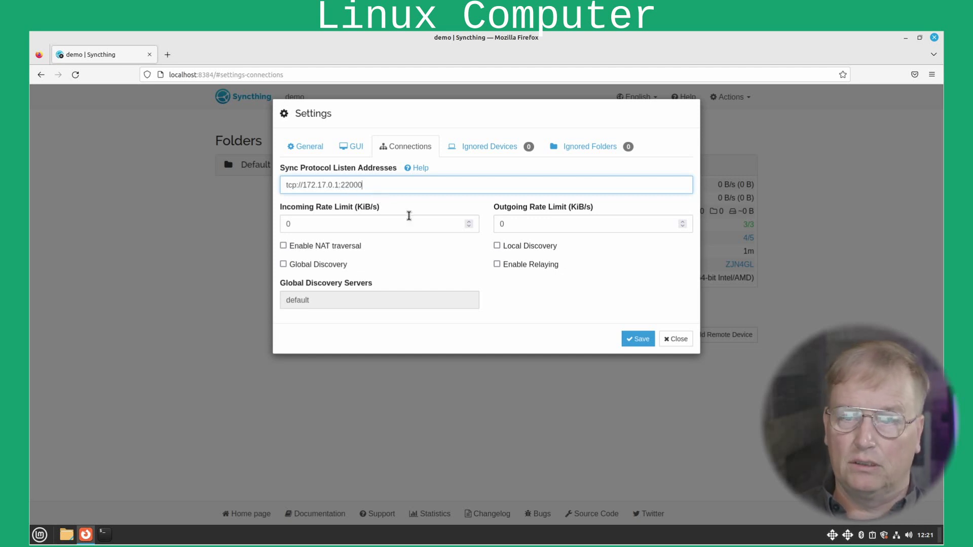
pyautogui.click(631, 341)
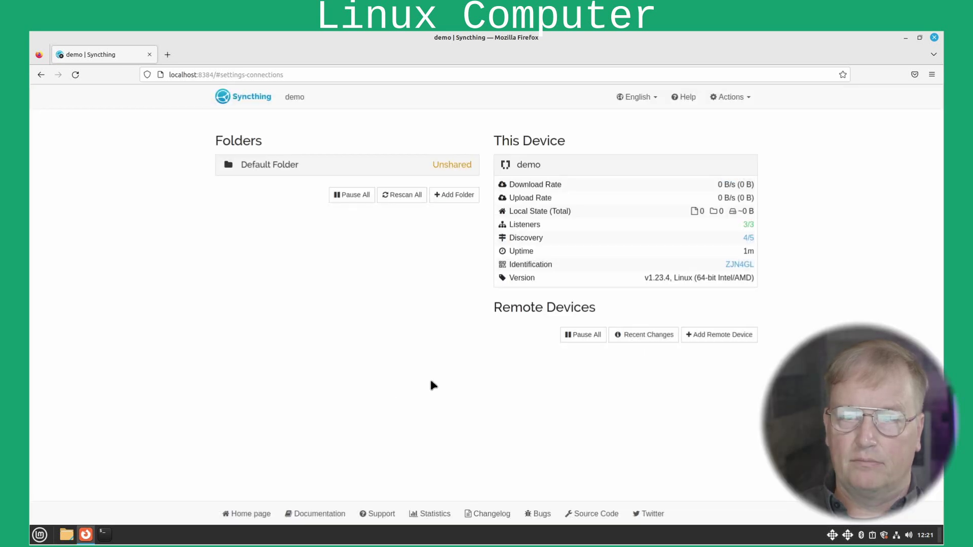
# - Delete the Default Folder through its Edit dialog, confirming with Yes
pyautogui.click(299, 167)
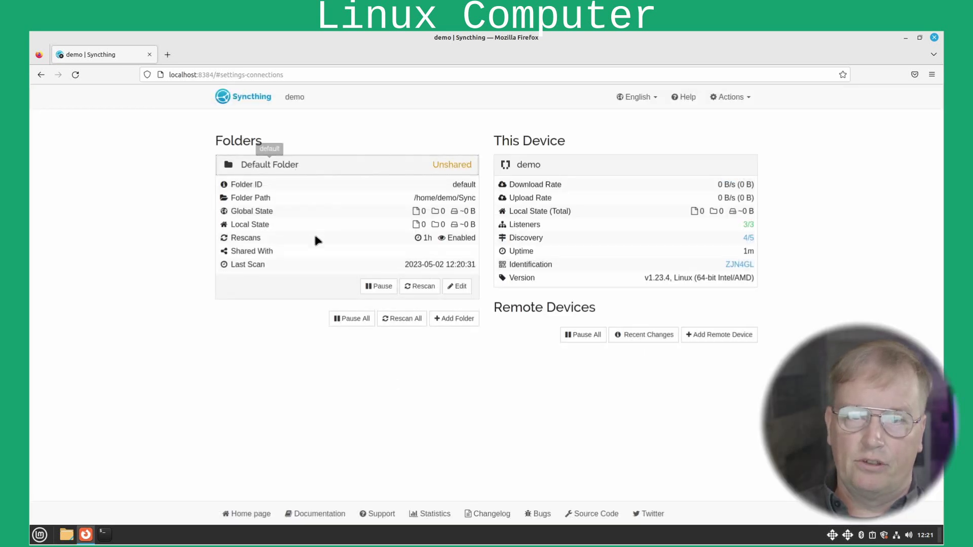
pyautogui.click(460, 286)
pyautogui.click(299, 165)
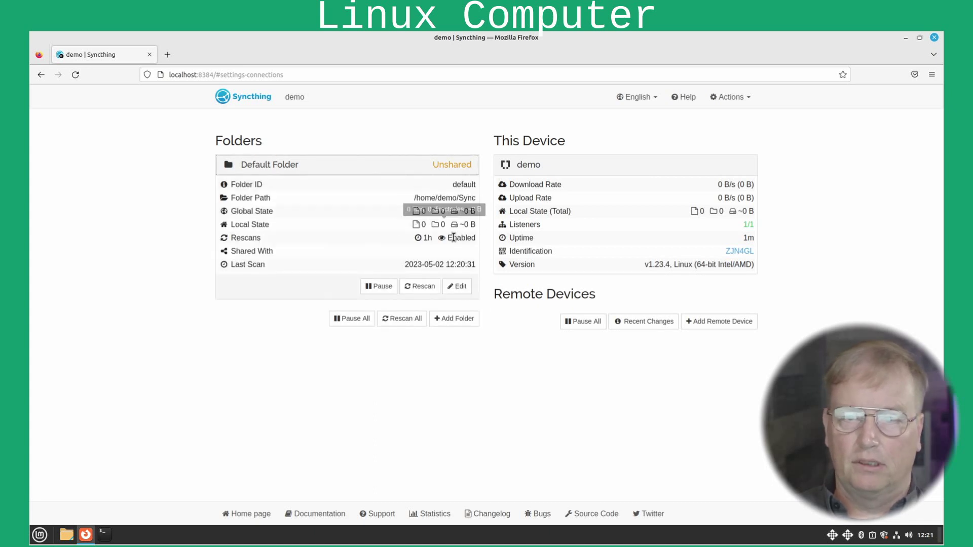
pyautogui.click(456, 286)
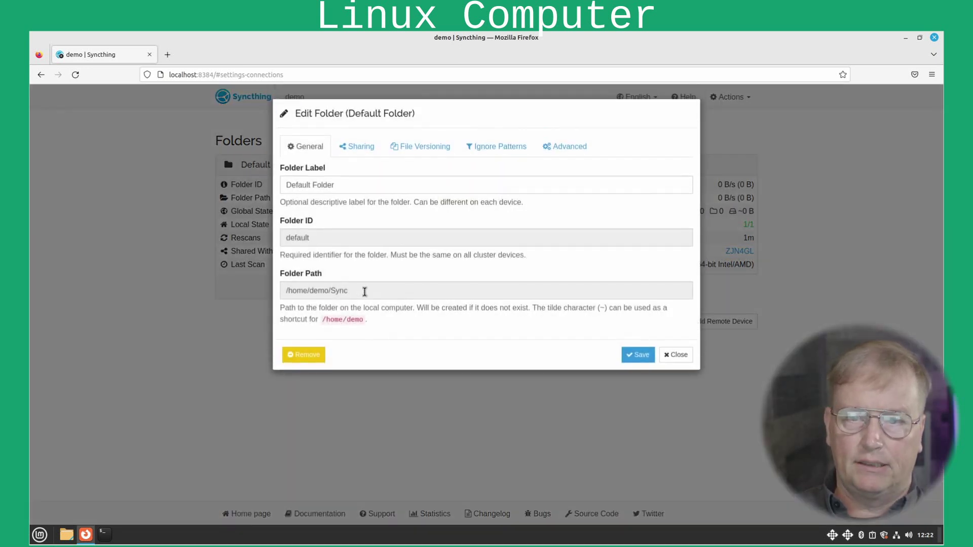
pyautogui.click(305, 354)
pyautogui.click(356, 204)
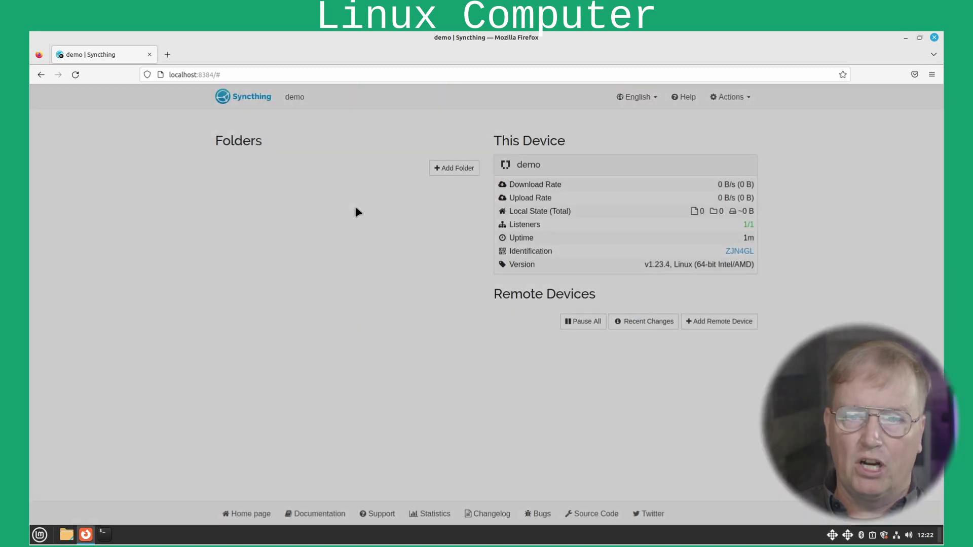
pyautogui.hotkey('ctrl', 'w')
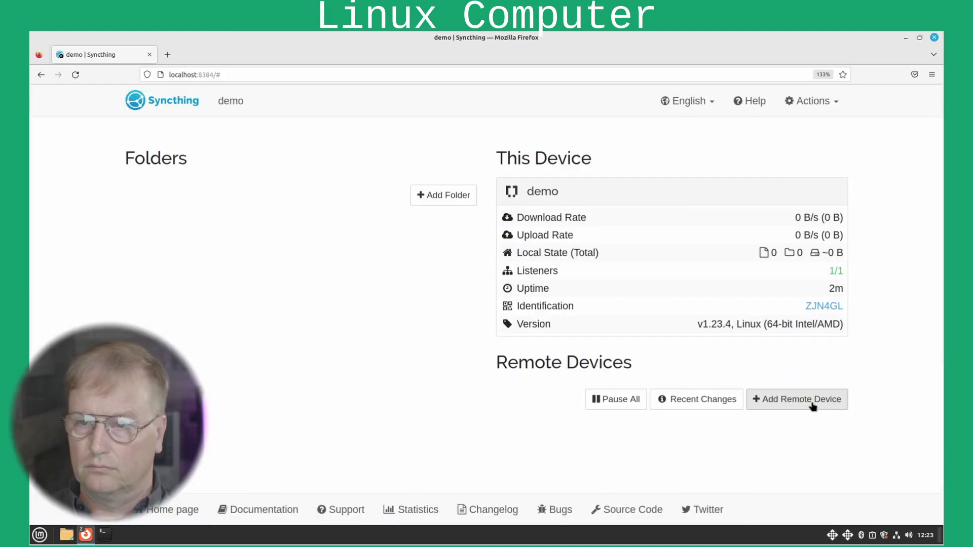
# - Start a new remote device and paste the Windows computer's device ID
pyautogui.click(812, 407)
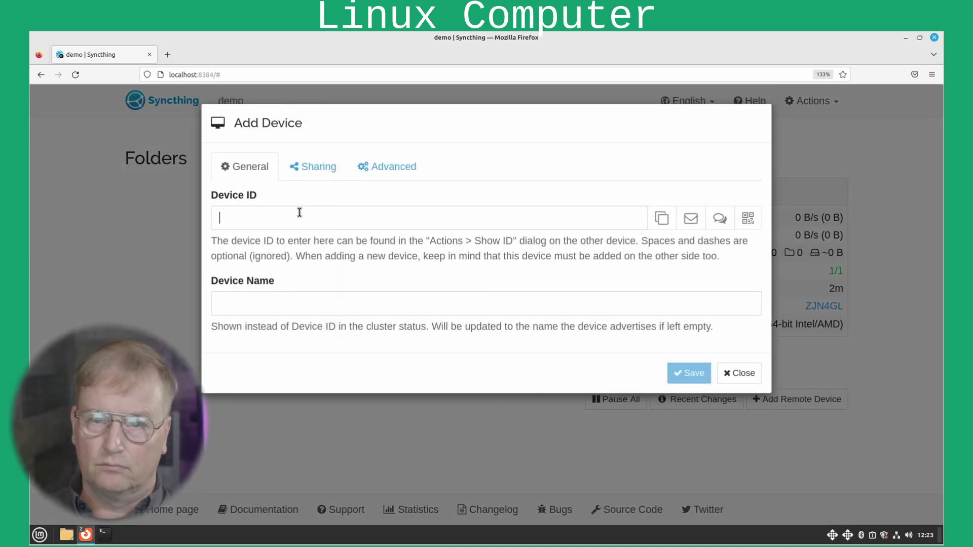
pyautogui.click(299, 213)
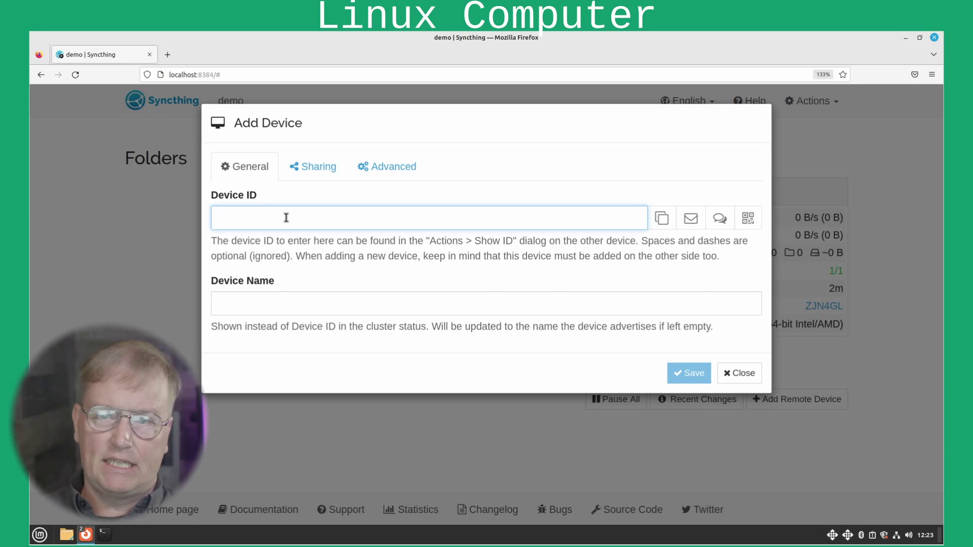
pyautogui.rightClick(289, 220)
pyautogui.click(328, 278)
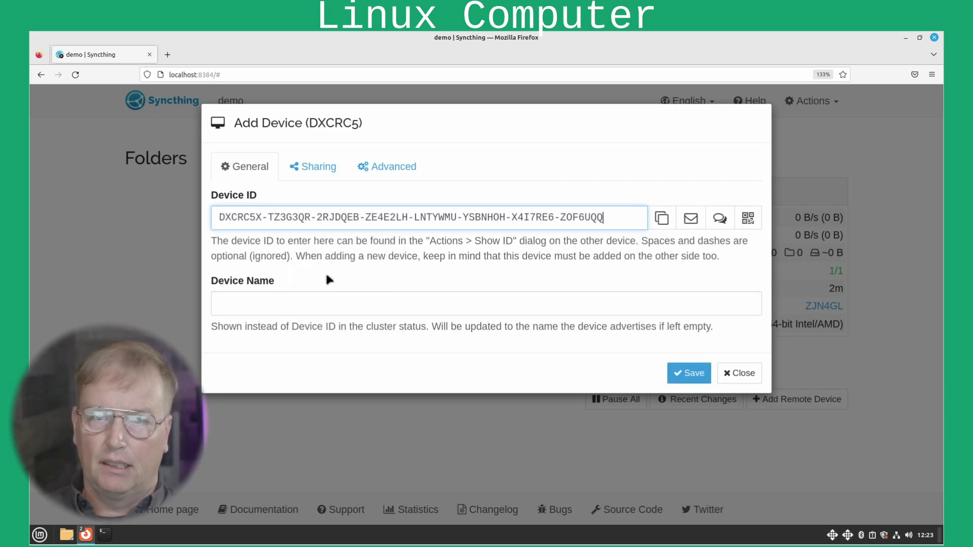
# - Replace 'dynamic' with tcp://<.loki address>:22000 on the Advanced tab and save device DXCRC5
pyautogui.click(382, 169)
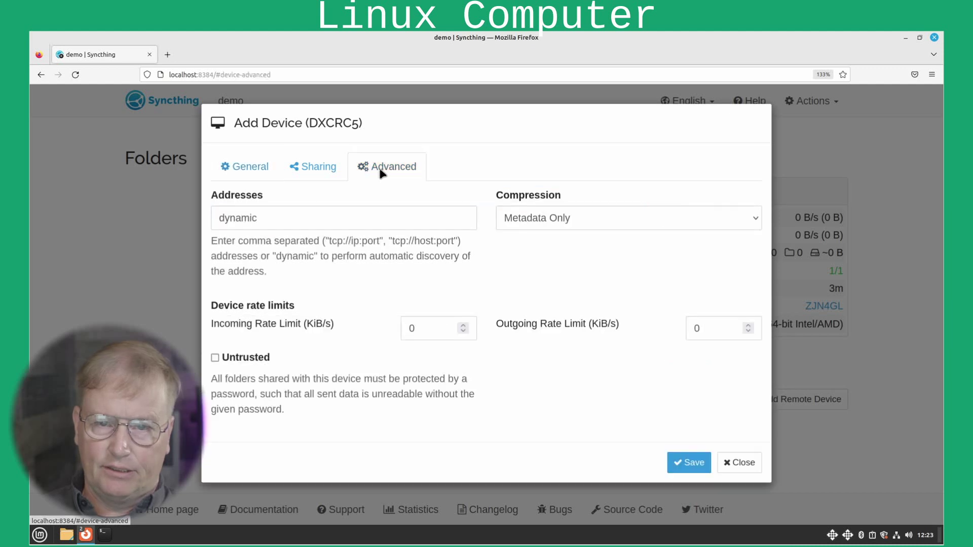
pyautogui.click(286, 217)
pyautogui.moveTo(286, 218); pyautogui.dragTo(197, 210)
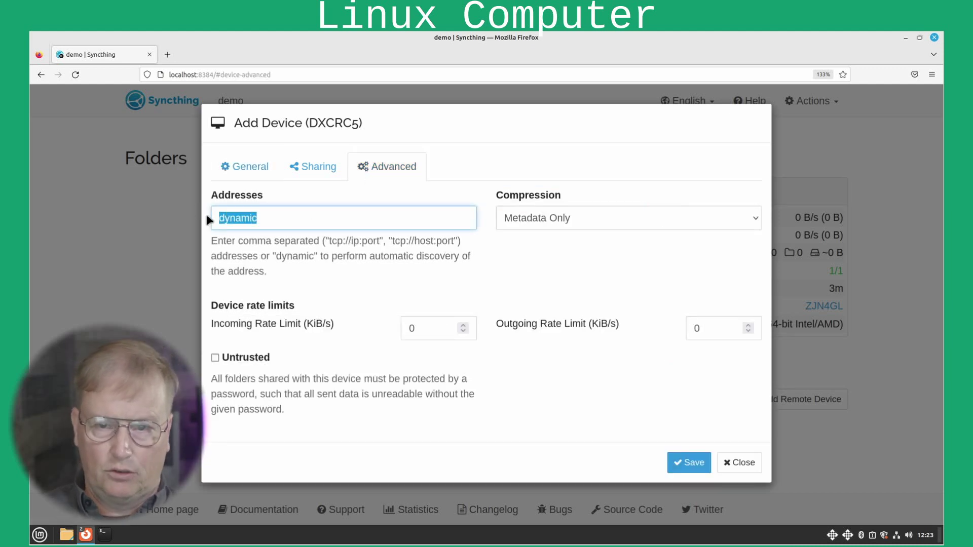
pyautogui.write('tc')
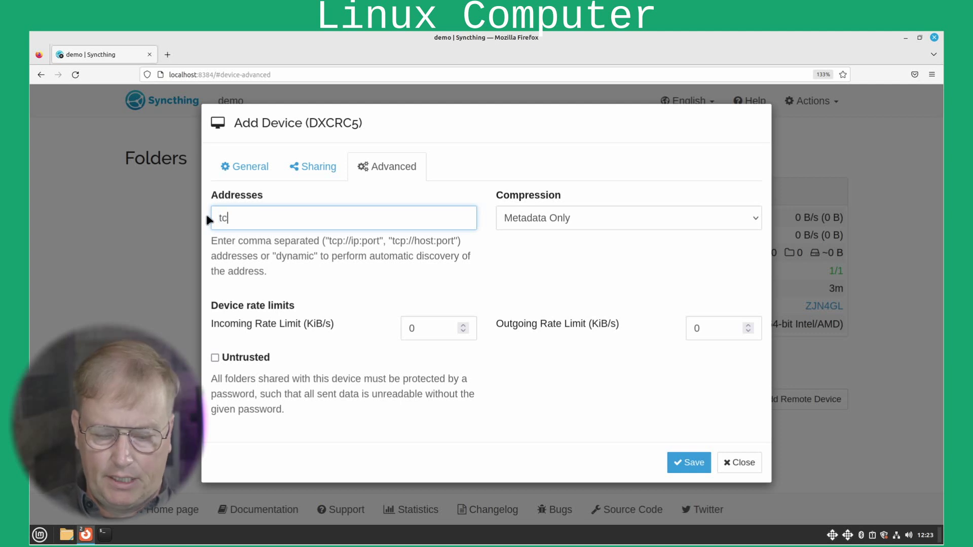
pyautogui.write('p://')
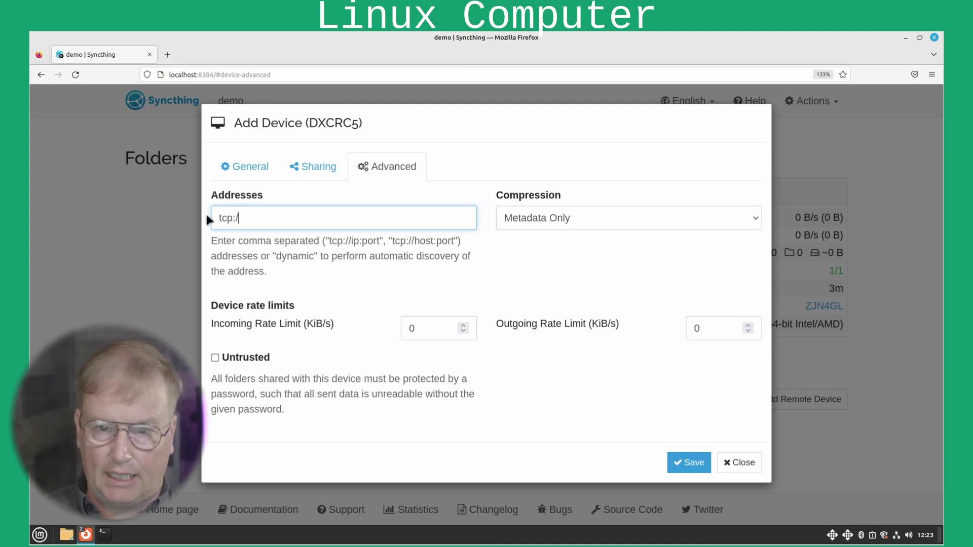
pyautogui.rightClick(302, 218)
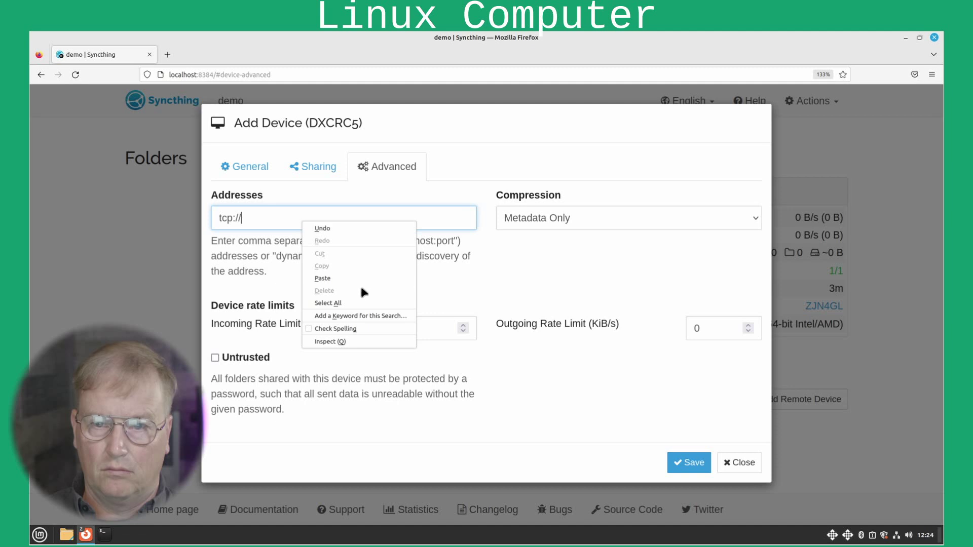
pyautogui.click(333, 276)
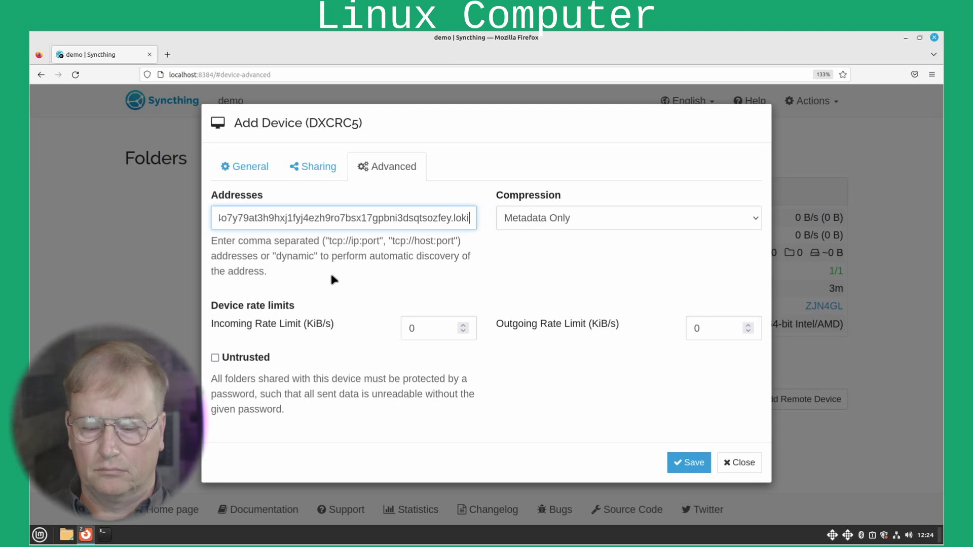
pyautogui.write(':')
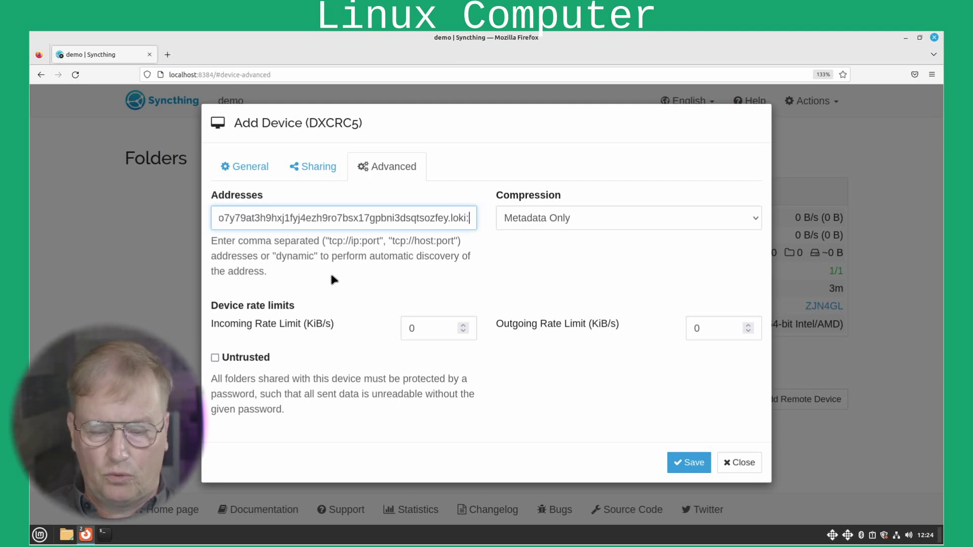
pyautogui.write('22000')
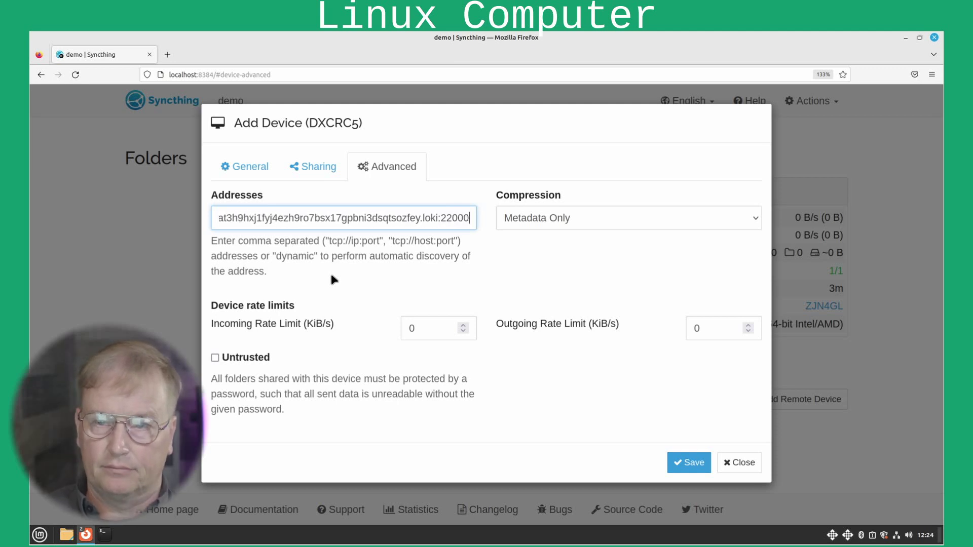
pyautogui.click(247, 168)
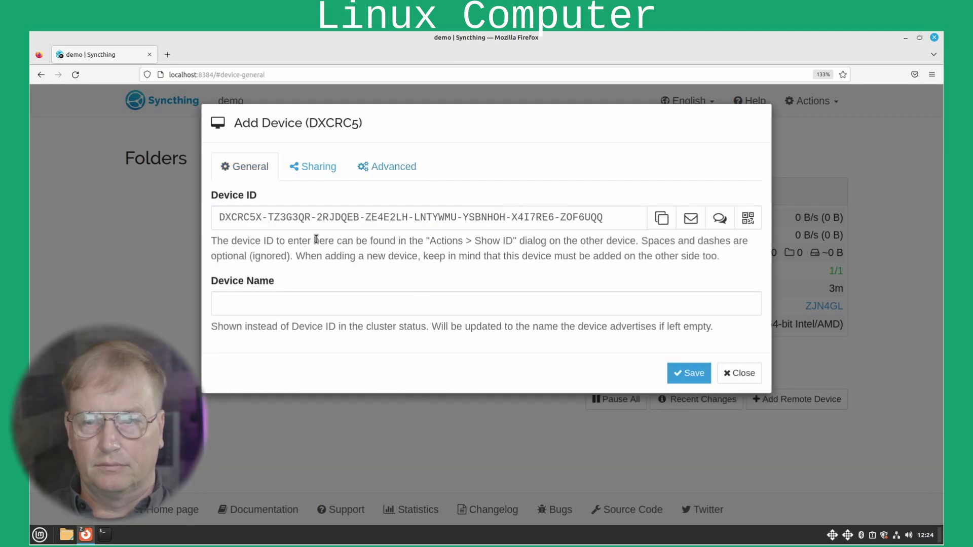
pyautogui.click(677, 374)
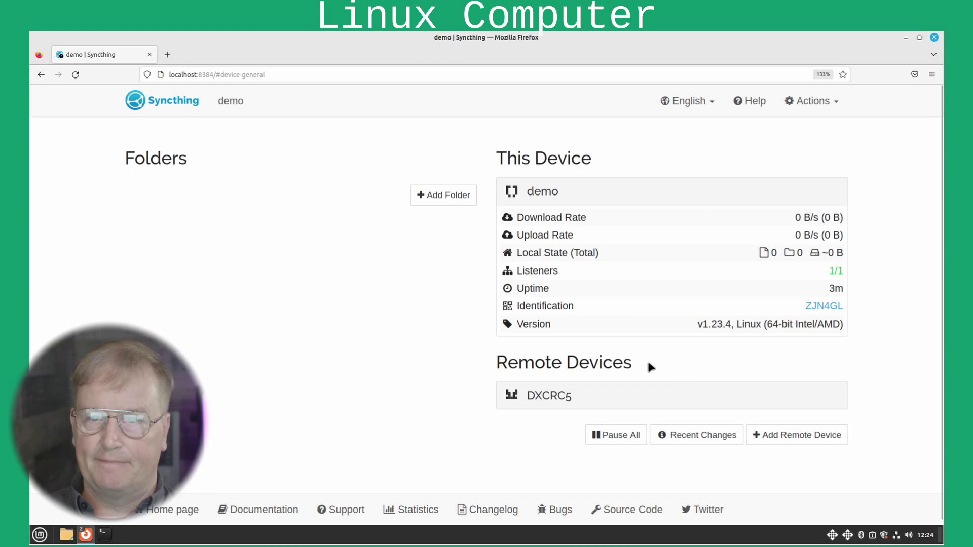
# - Add a folder labelled Documents and tick DXCRC5 on its Sharing tab
pyautogui.click(439, 202)
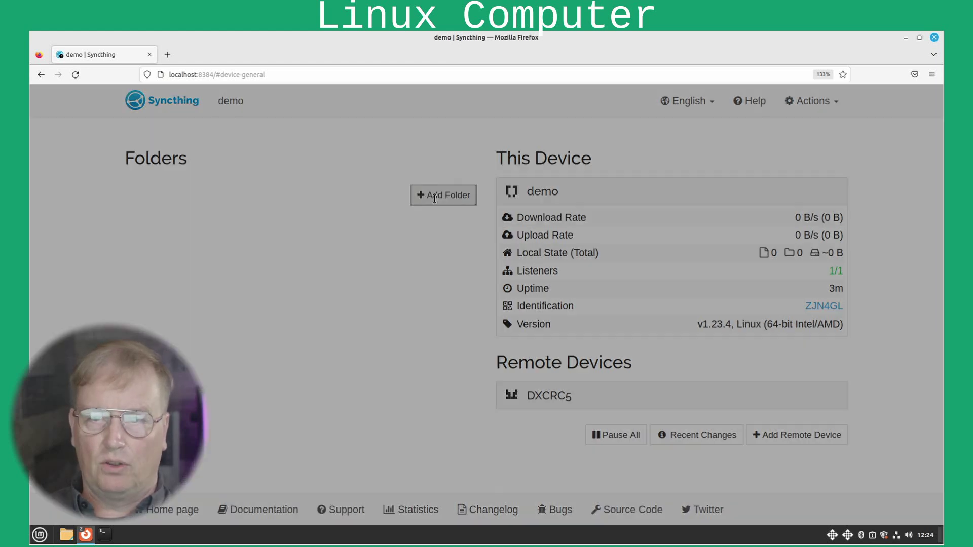
pyautogui.click(287, 215)
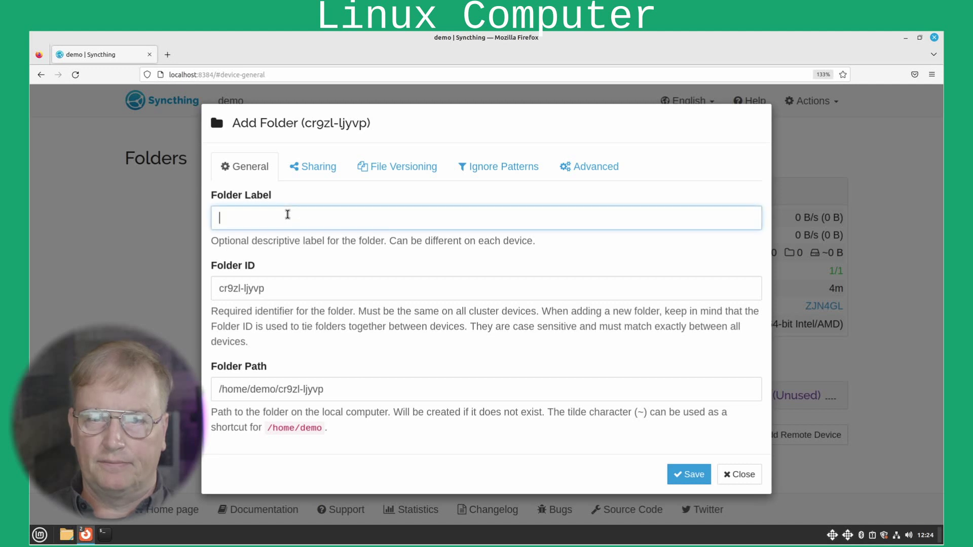
pyautogui.write('Documents')
pyautogui.click(317, 167)
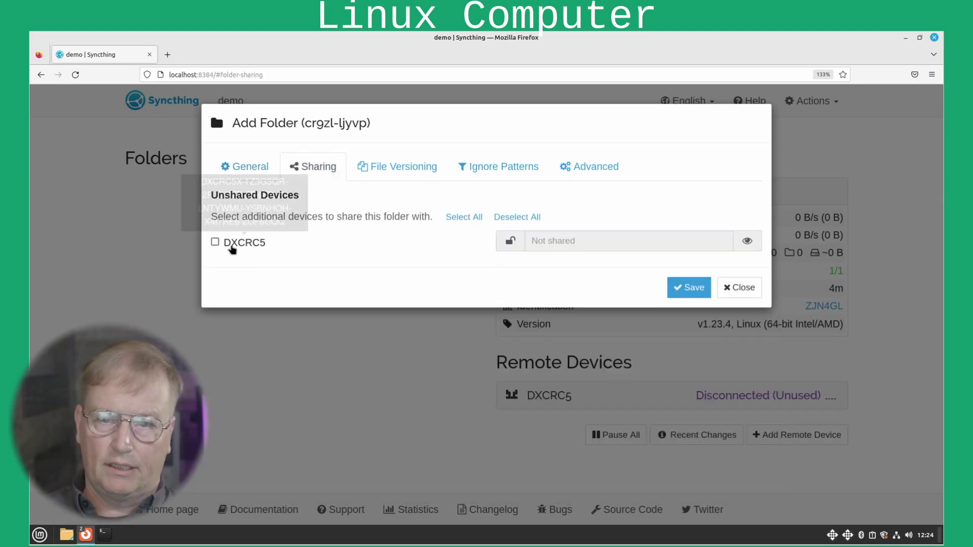
pyautogui.click(216, 242)
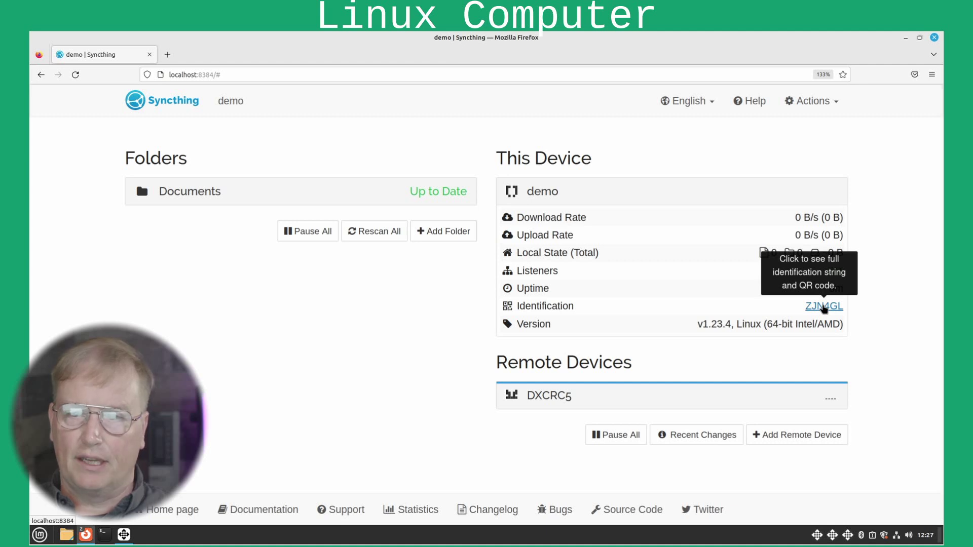
# - Open Identification, copy the full Linux device ID, and close the window
pyautogui.click(823, 307)
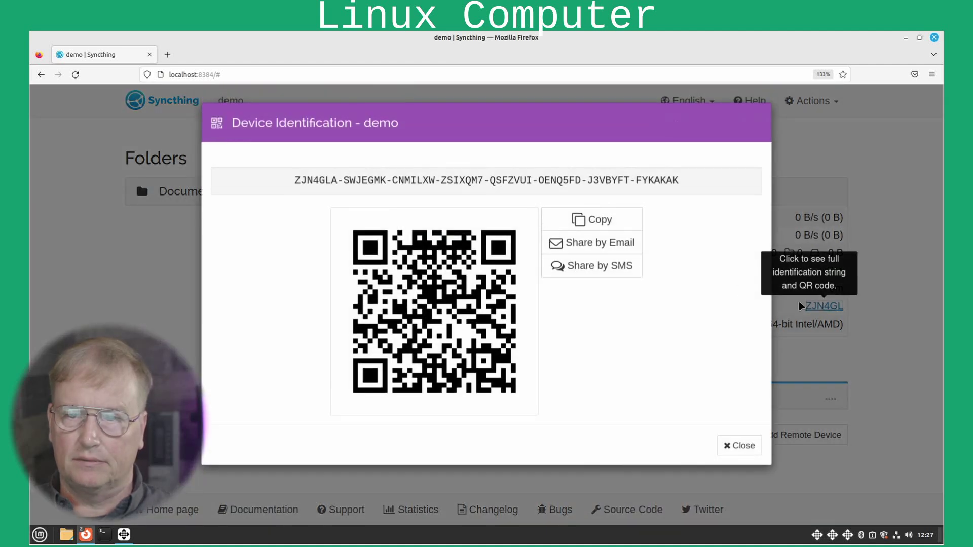
pyautogui.moveTo(687, 185); pyautogui.dragTo(284, 180)
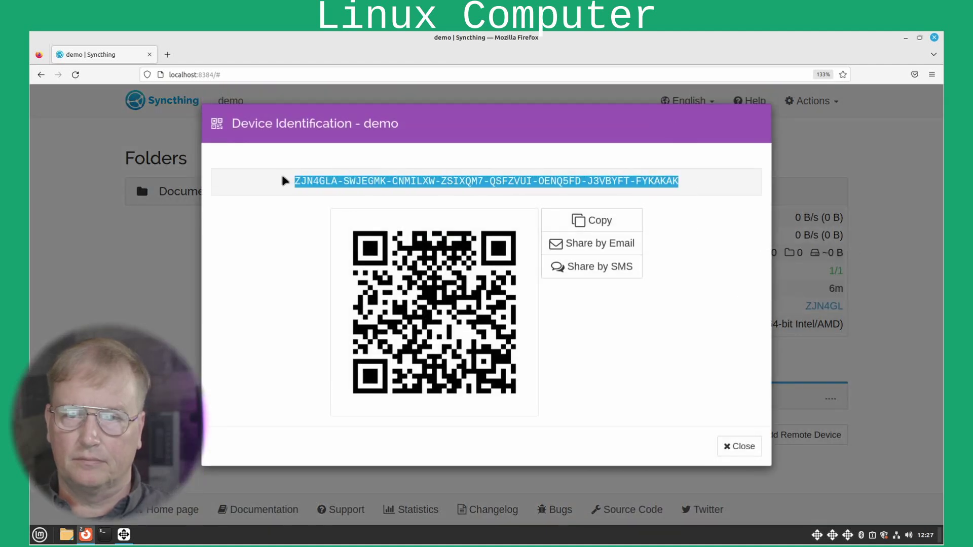
pyautogui.rightClick(315, 185)
pyautogui.click(327, 184)
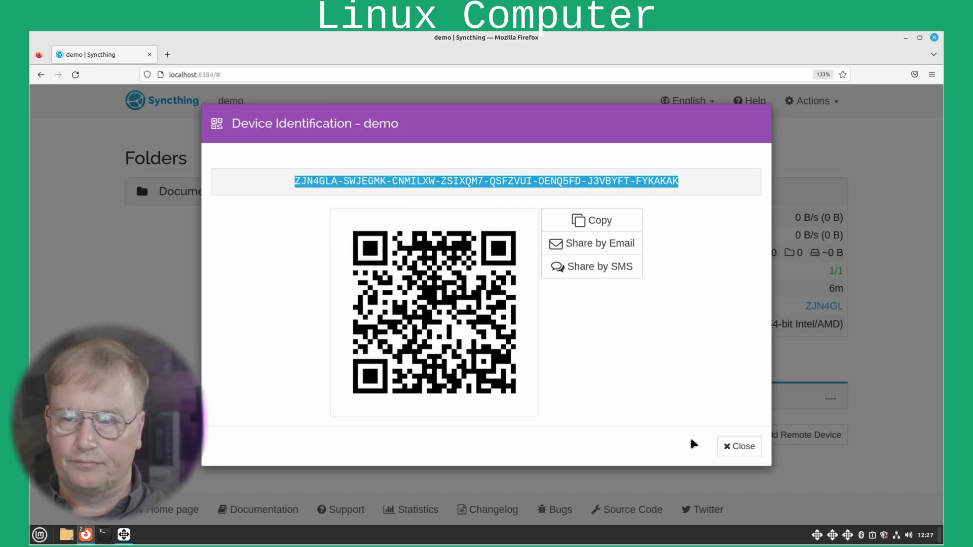
pyautogui.click(741, 447)
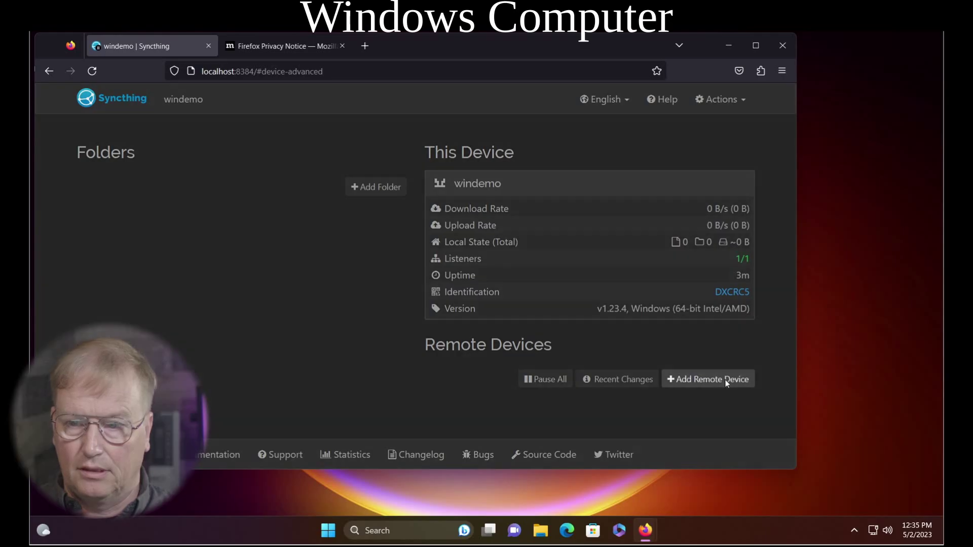
# - Start a new remote device on Windows and paste the Linux device's ID
pyautogui.click(726, 379)
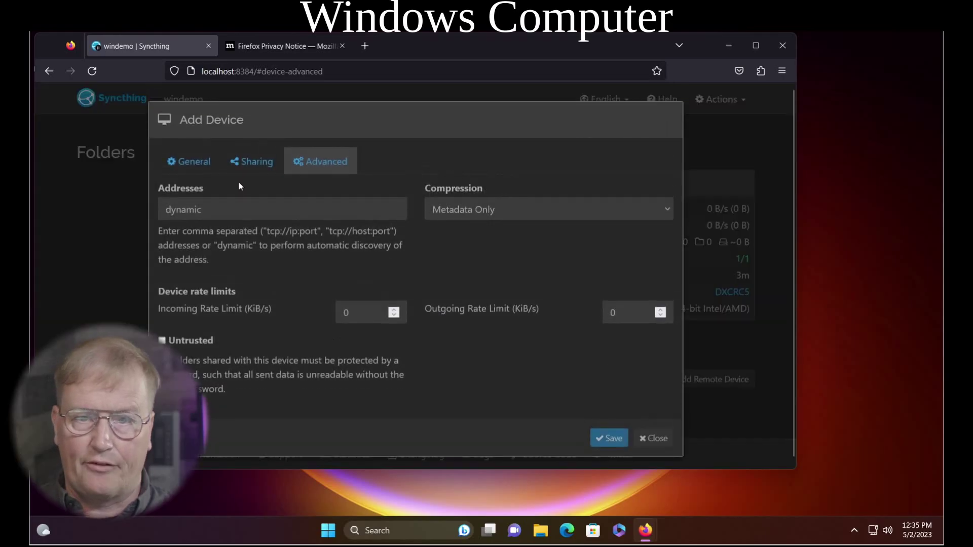
pyautogui.click(199, 166)
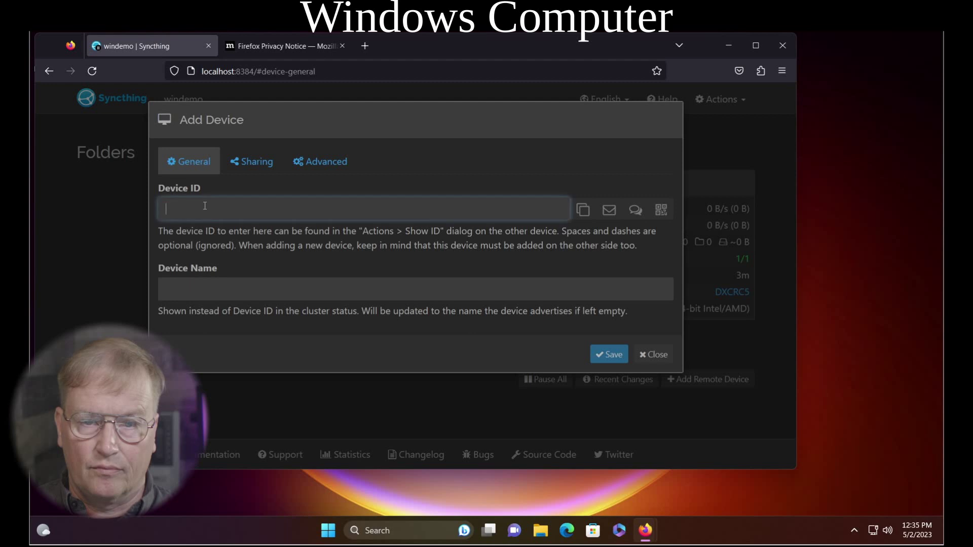
pyautogui.rightClick(206, 208)
pyautogui.click(236, 293)
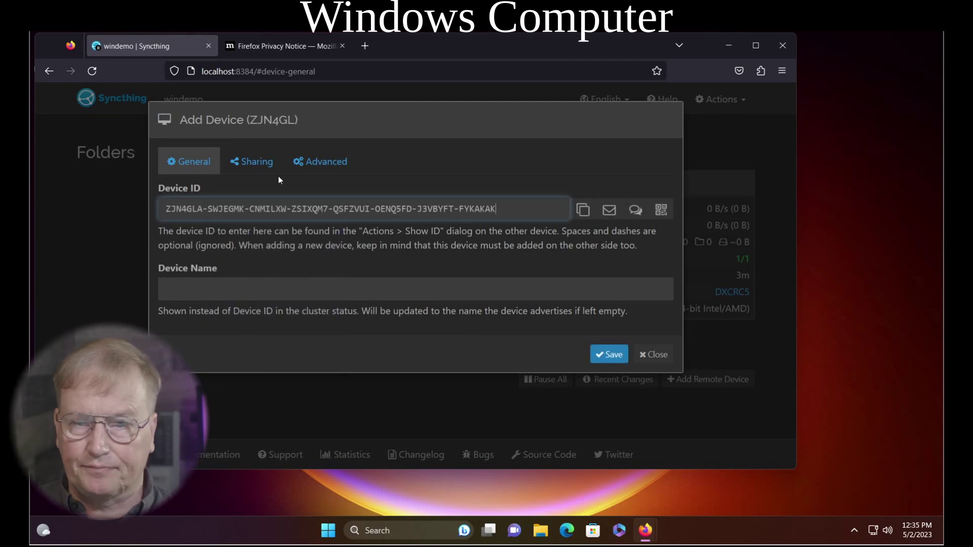
# - Set the address to tcp://<Linux .loki address>:22000 instead of dynamic and save device ZJN4GL
pyautogui.click(320, 163)
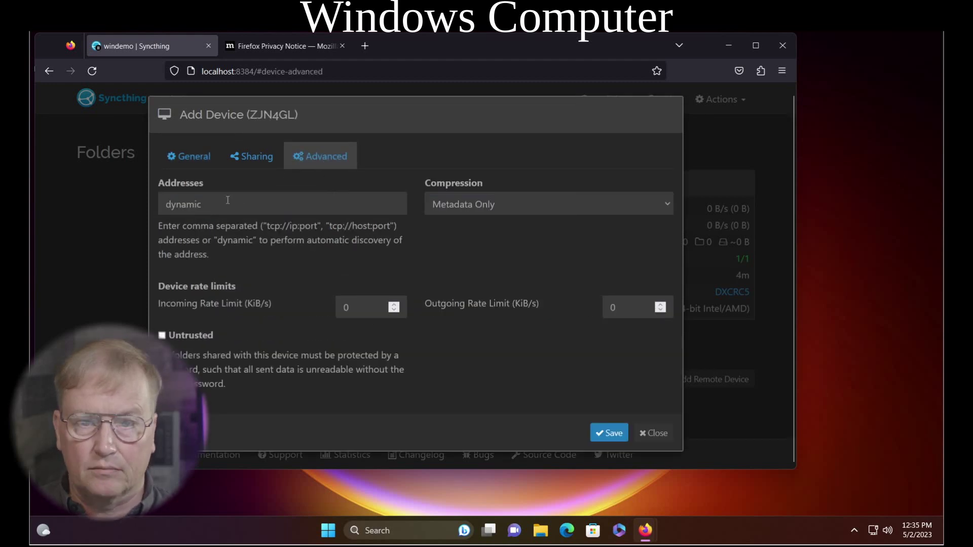
pyautogui.moveTo(227, 200); pyautogui.dragTo(148, 198)
pyautogui.write('tcp://')
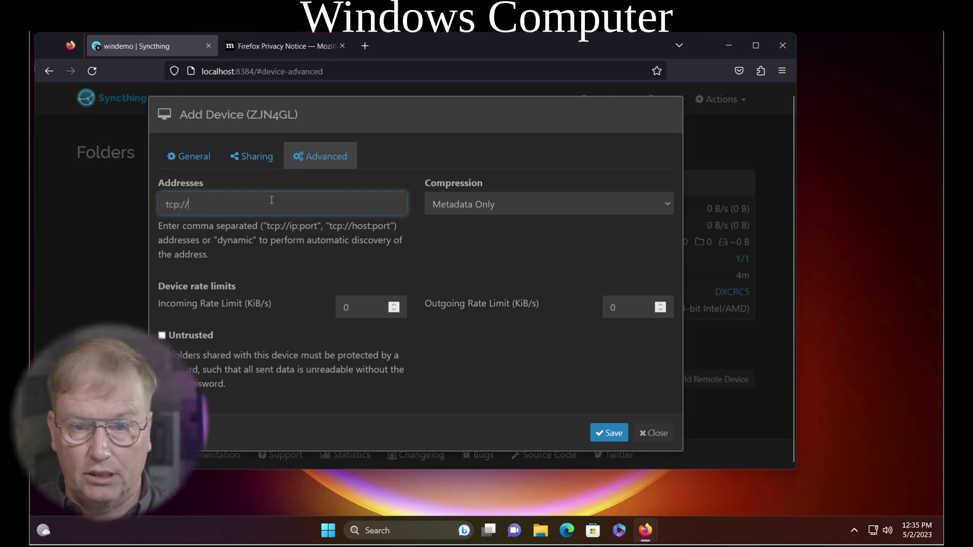
pyautogui.rightClick(272, 200)
pyautogui.click(288, 286)
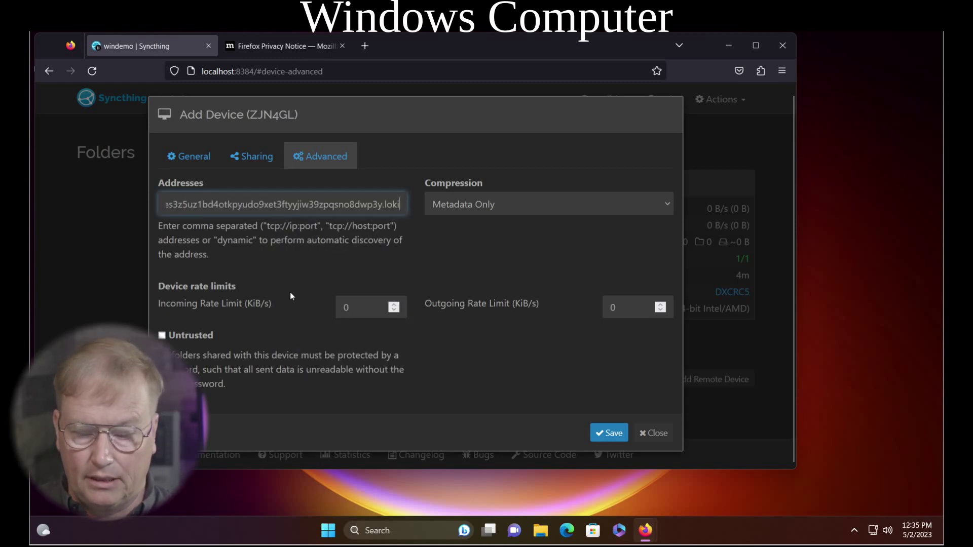
pyautogui.write(':220')
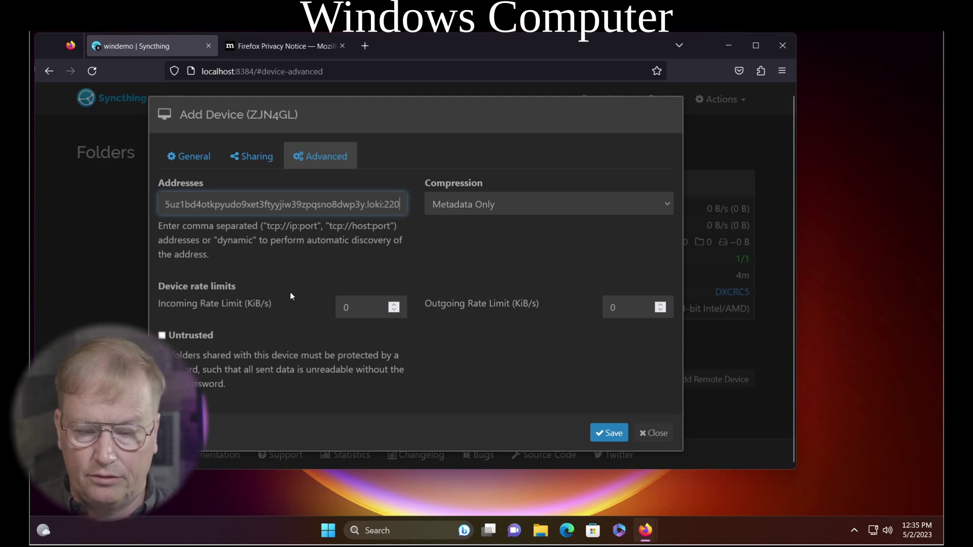
pyautogui.write('00')
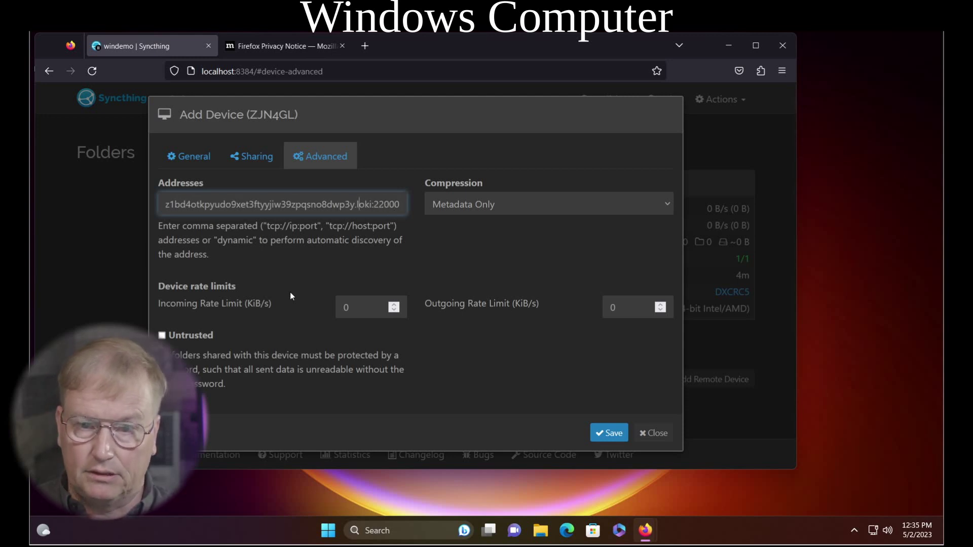
pyautogui.press('Left')
pyautogui.press('Left')
pyautogui.press('Left')
pyautogui.press('Left')
pyautogui.press('Left')
pyautogui.press('Left')
pyautogui.press('Left')
pyautogui.press('Left')
pyautogui.press('Left')
pyautogui.press('Left')
pyautogui.press('Left')
pyautogui.press('Left')
pyautogui.press('Left')
pyautogui.press('Left')
pyautogui.press('Left')
pyautogui.press('Left')
pyautogui.press('Left')
pyautogui.press('Left')
pyautogui.press('Left')
pyautogui.press('Left')
pyautogui.press('Left')
pyautogui.press('Left')
pyautogui.press('Left')
pyautogui.press('Left')
pyautogui.press('Left')
pyautogui.press('Left')
pyautogui.press('Left')
pyautogui.press('Left')
pyautogui.press('Left')
pyautogui.press('Left')
pyautogui.press('Left')
pyautogui.press('Left')
pyautogui.press('Left')
pyautogui.press('Left')
pyautogui.press('Left')
pyautogui.press('Left')
pyautogui.press('Left')
pyautogui.press('Left')
pyautogui.press('Left')
pyautogui.press('Left')
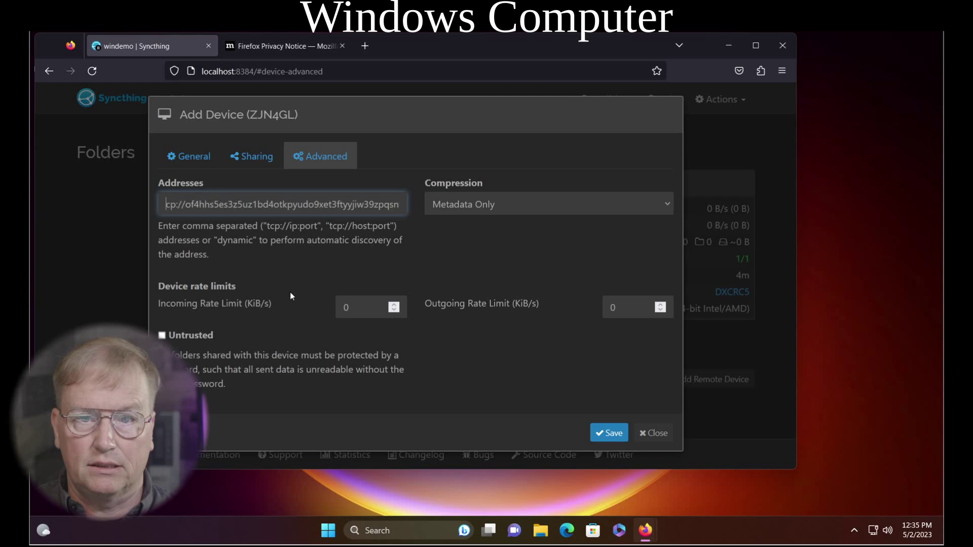
pyautogui.click(603, 434)
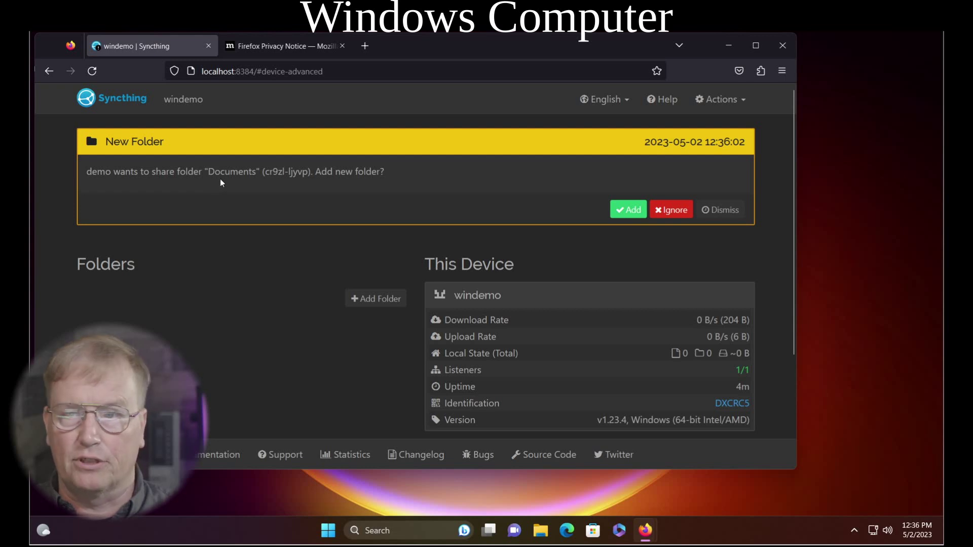
# - Accept and save the Documents folder shared by the Linux device demo
pyautogui.click(621, 212)
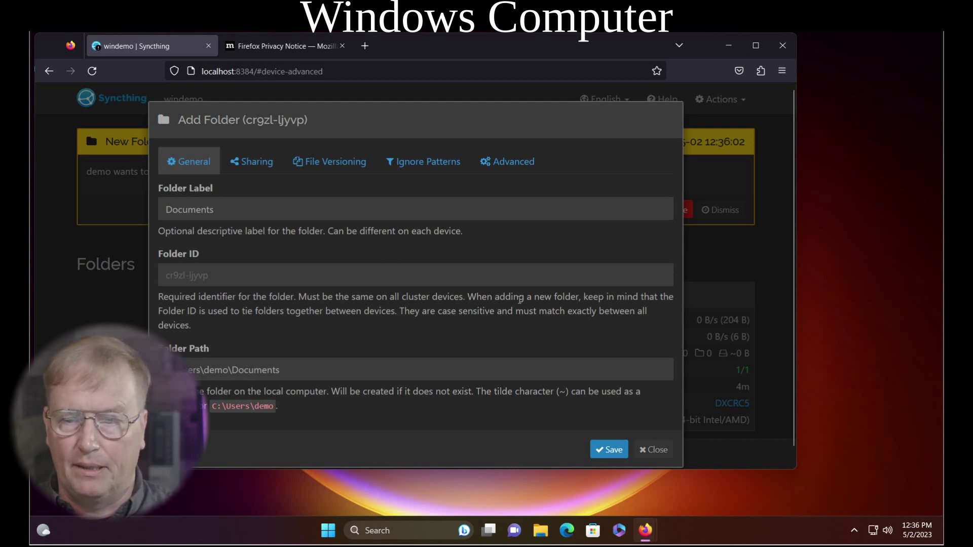
pyautogui.click(608, 451)
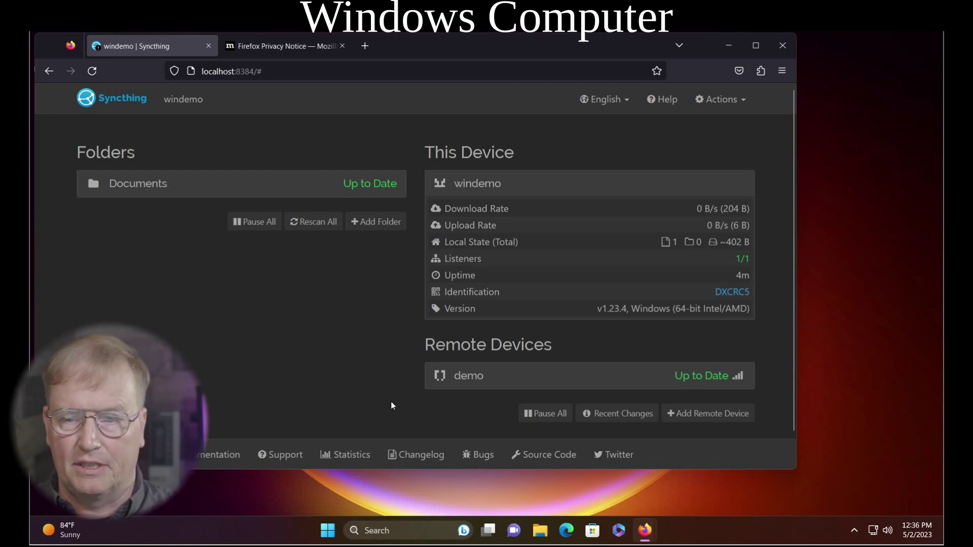
# - Minimize Firefox and open the Documents folder in File Explorer
pyautogui.click(734, 47)
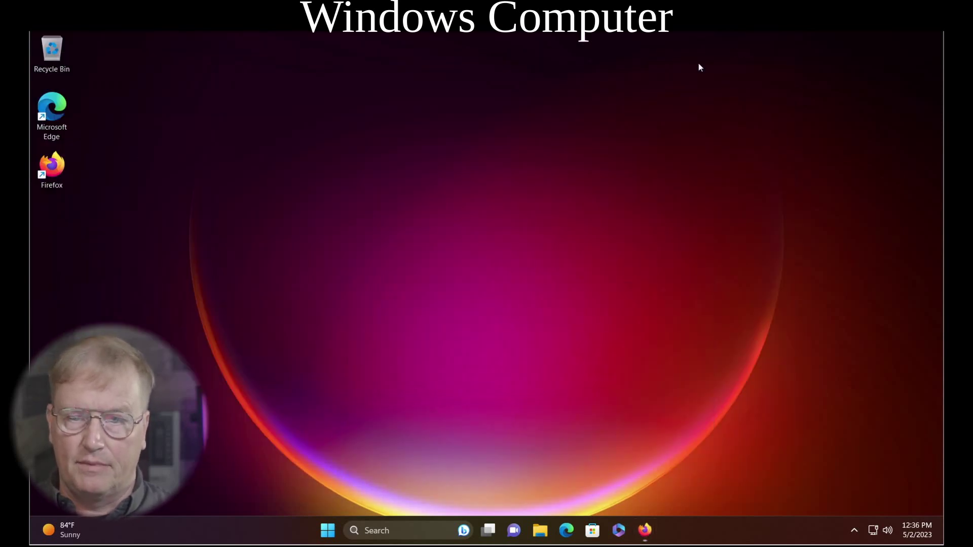
pyautogui.click(540, 530)
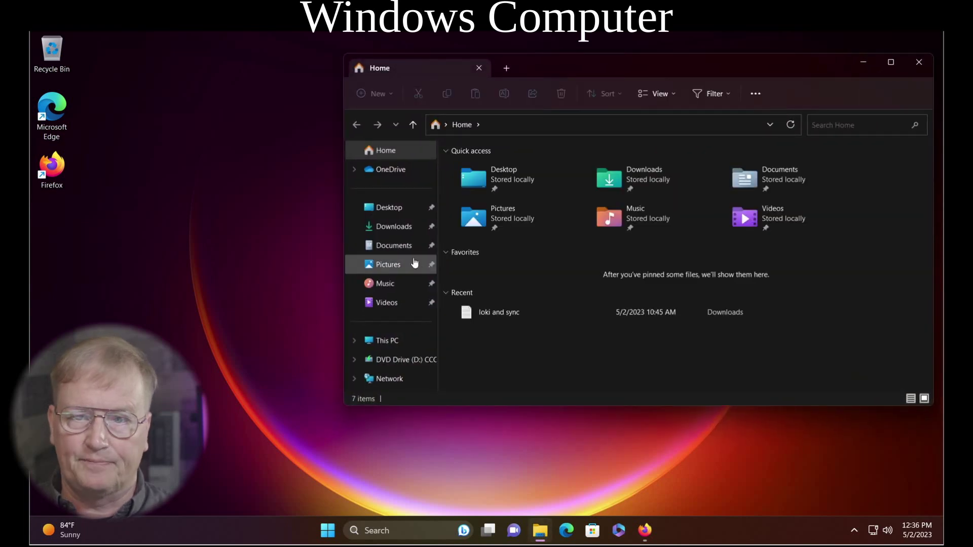
pyautogui.click(397, 246)
# - Create a new text document in Documents, keeping the default name New Text Document
pyautogui.rightClick(479, 202)
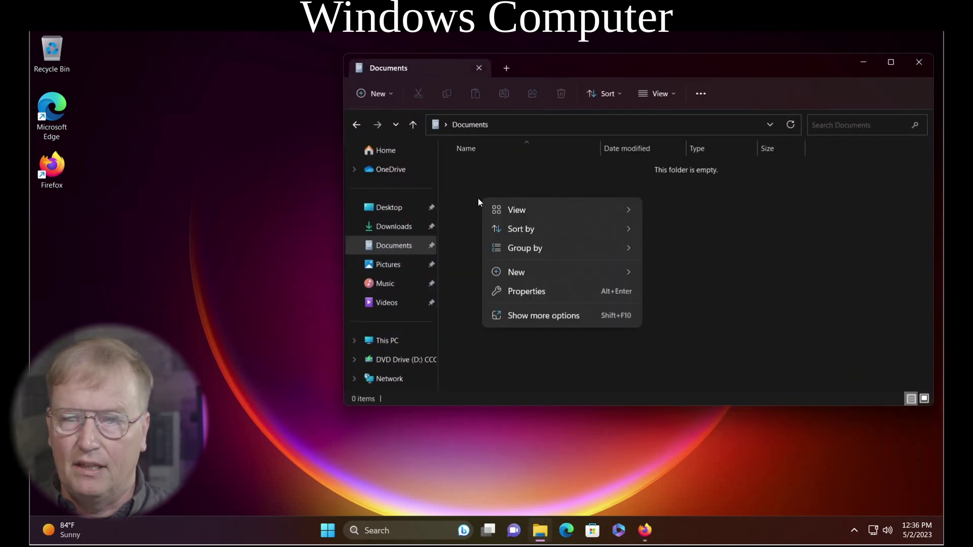
pyautogui.moveTo(549, 277)
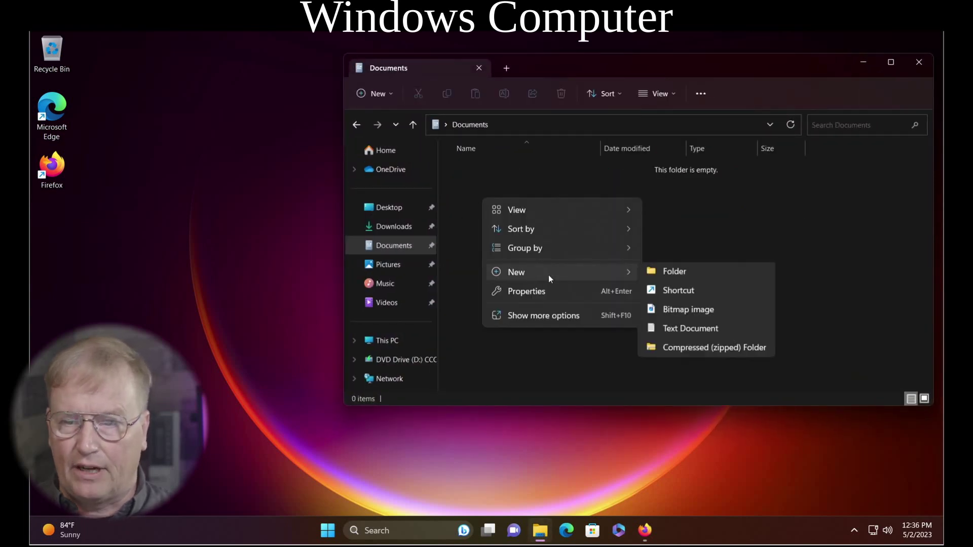
pyautogui.click(667, 330)
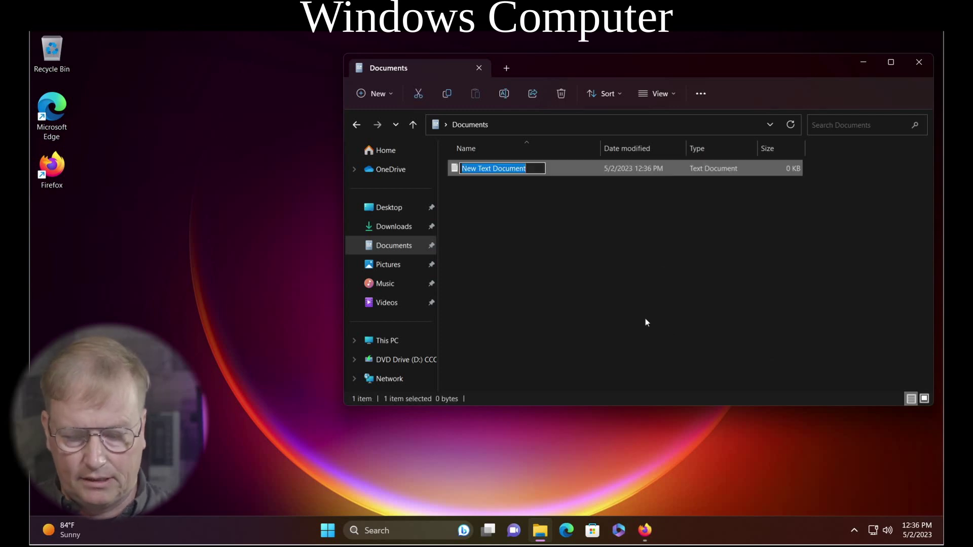
pyautogui.press('Return')
# - Write 'hello Linux! nice to see you!' into New Text Document, save it and close Notepad
pyautogui.doubleClick(497, 172)
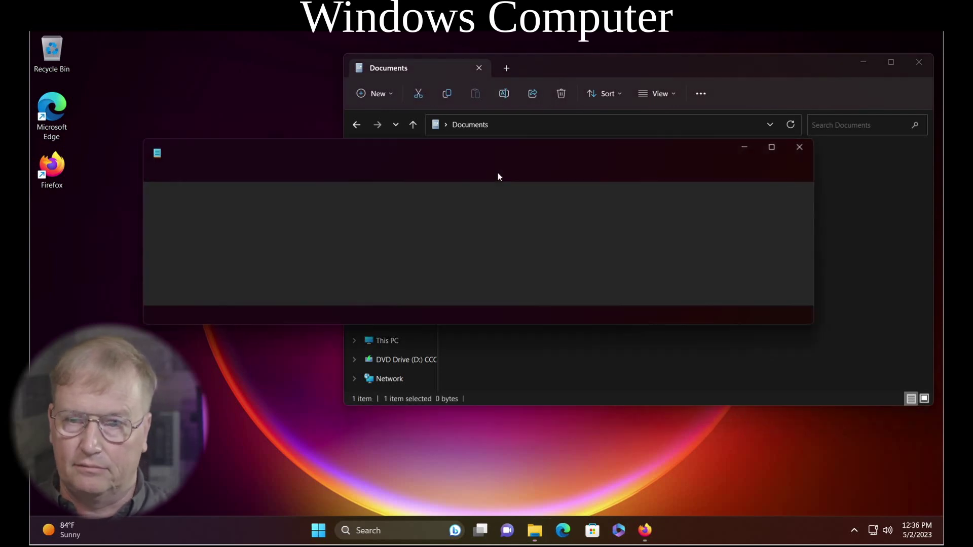
pyautogui.write('hel')
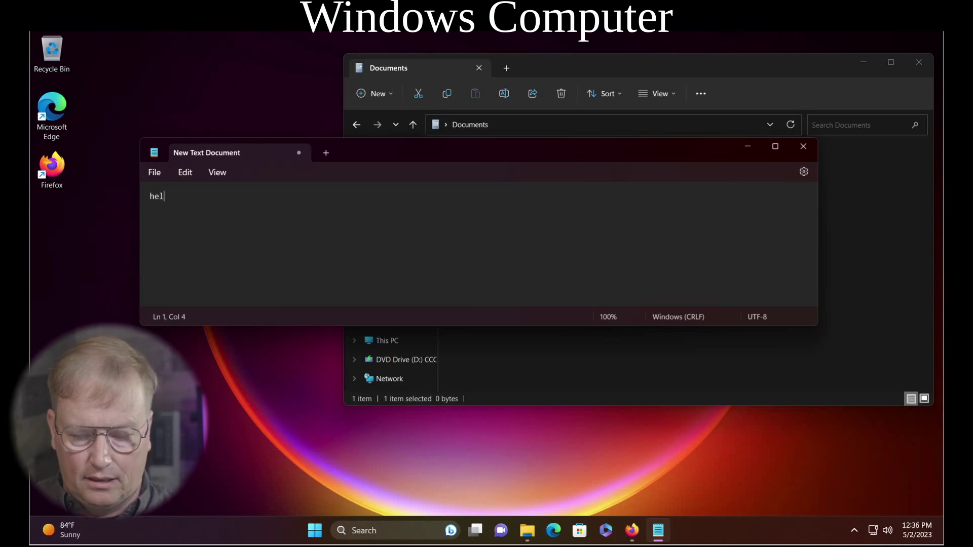
pyautogui.write('lo Linux! ')
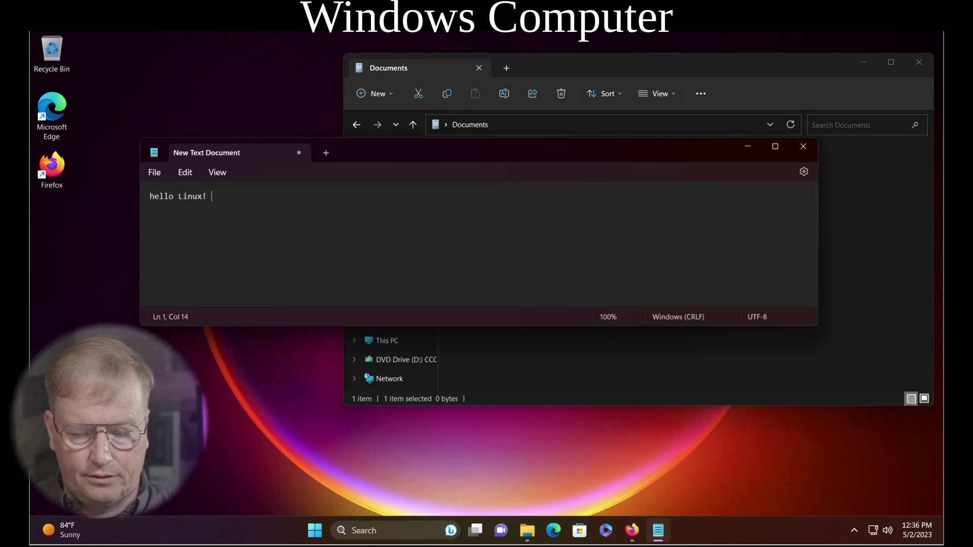
pyautogui.write('nice to ')
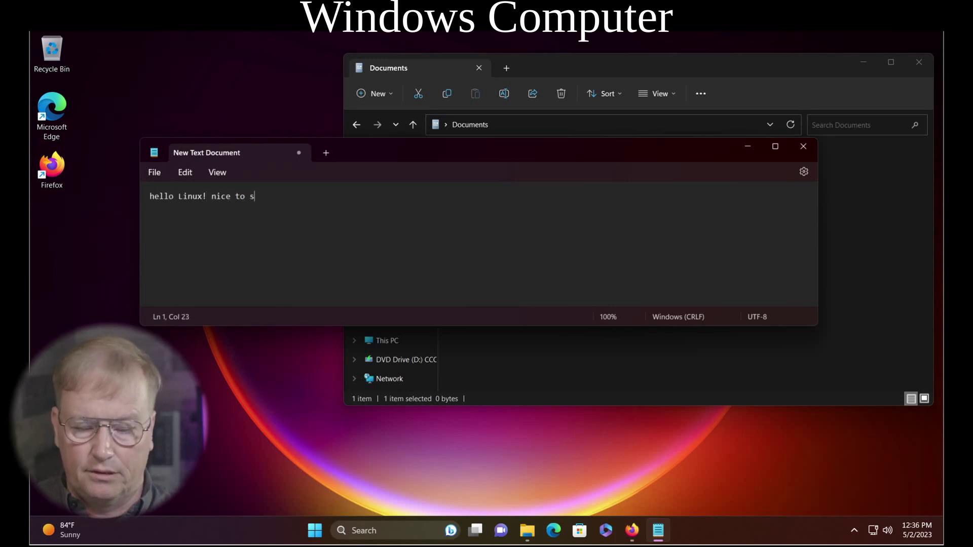
pyautogui.write('see you!')
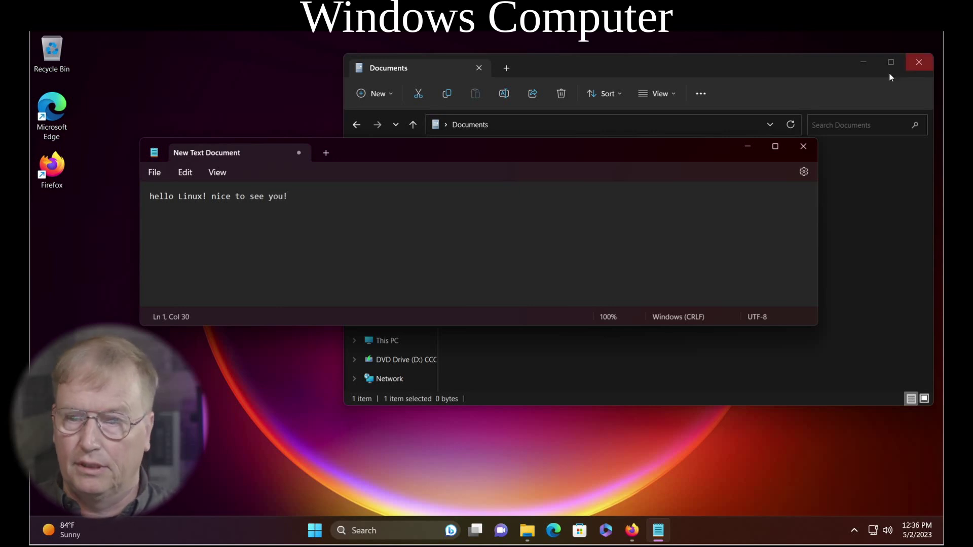
pyautogui.click(155, 173)
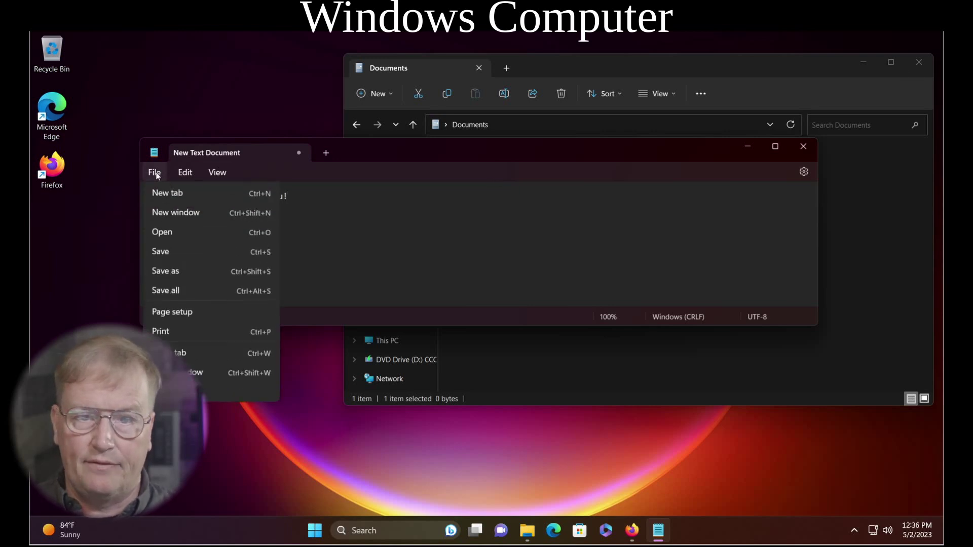
pyautogui.click(181, 251)
pyautogui.hotkey('alt', 'F4')
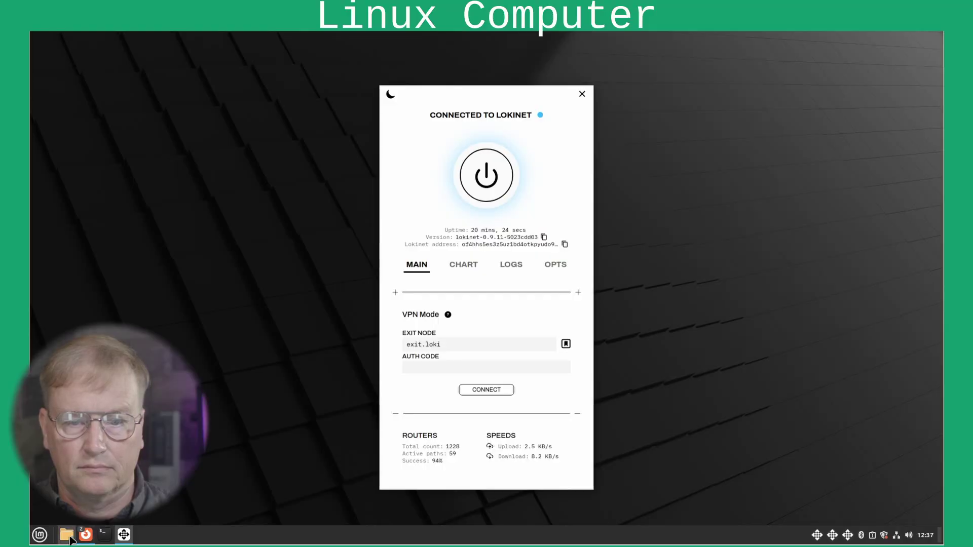
# - Open Documents in Nemo and open the synced New Text Document.txt to read its text
pyautogui.click(67, 534)
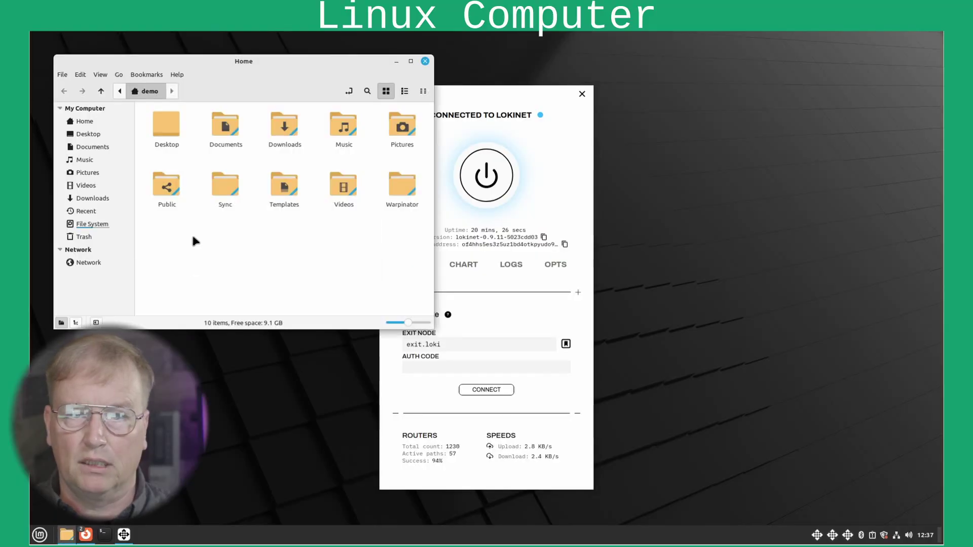
pyautogui.doubleClick(226, 131)
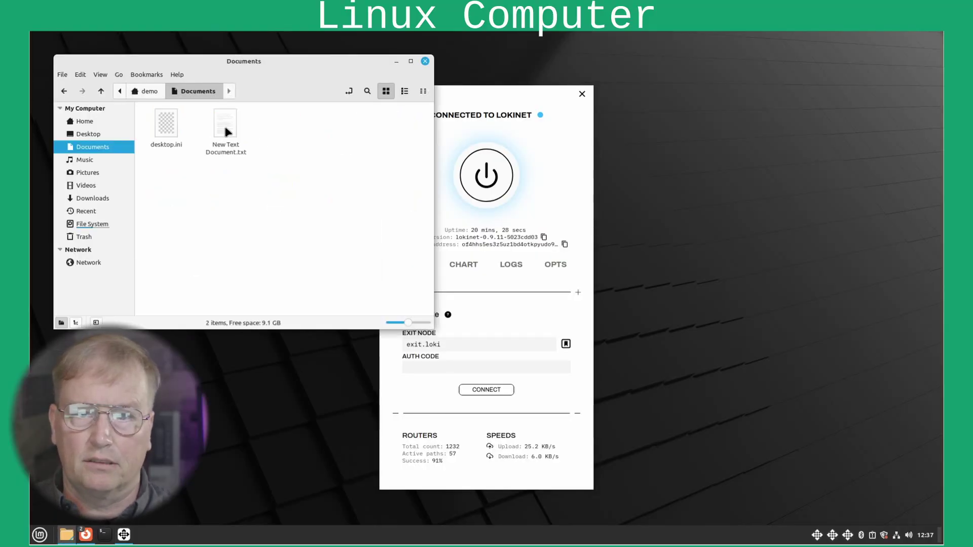
pyautogui.click(230, 132)
pyautogui.doubleClick(230, 132)
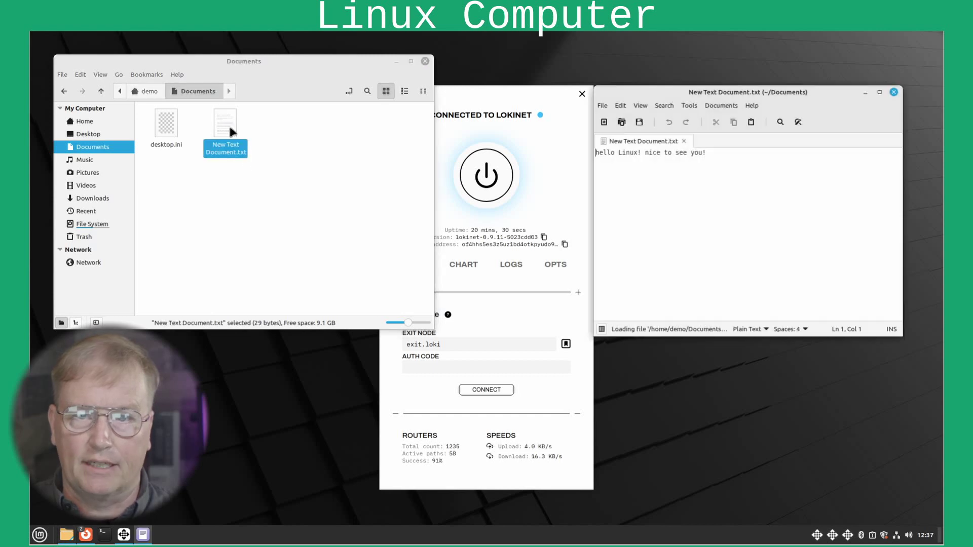